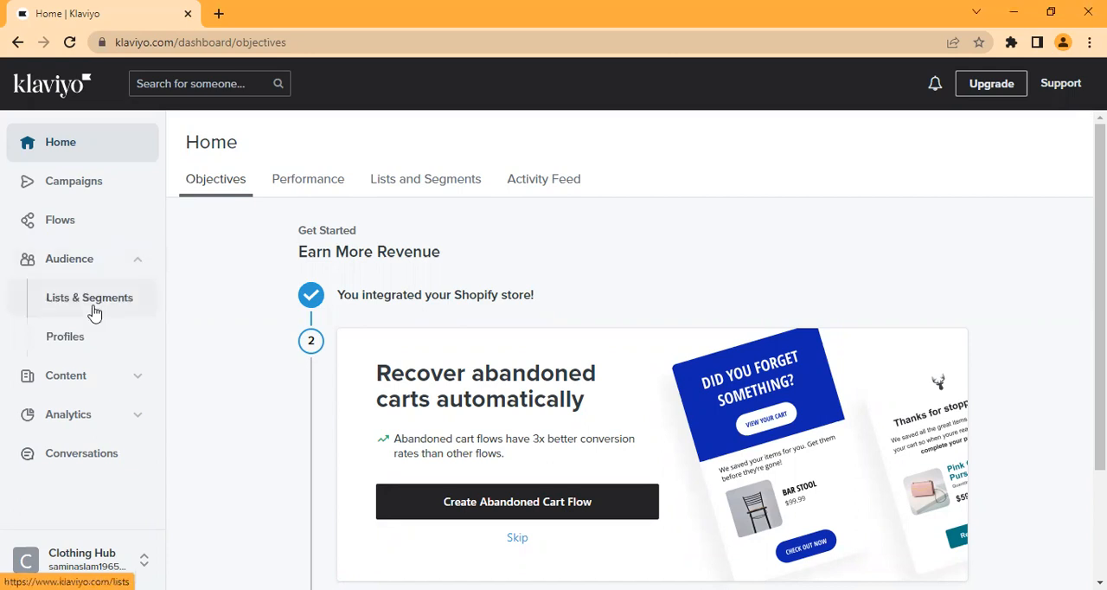
Step: Open the Lists & Segments overview and start creating a new list
click(94, 312)
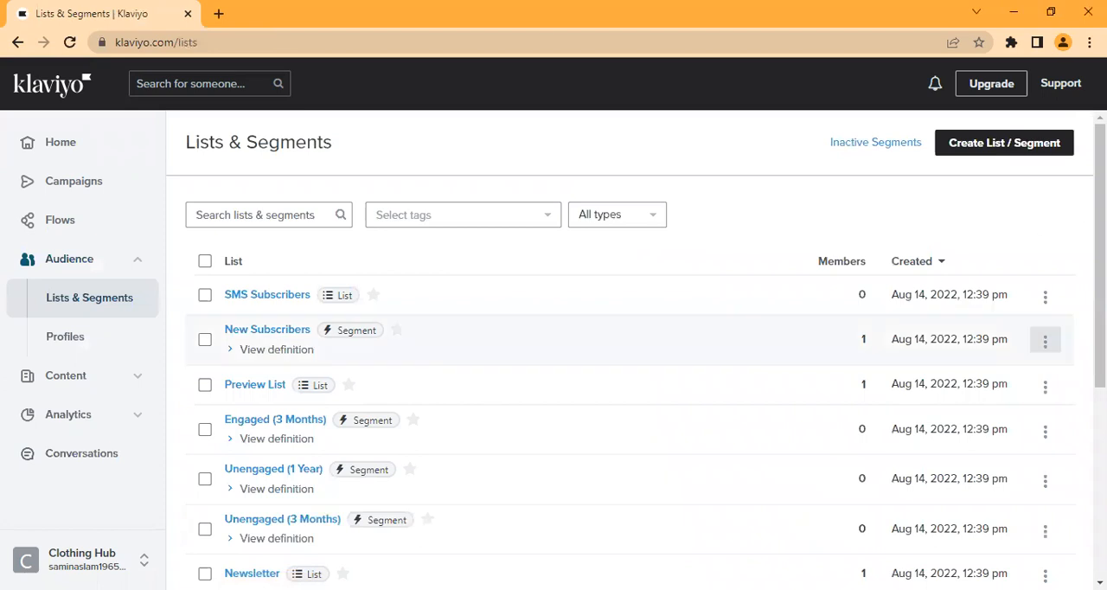
scroll(630, 389, down, 5)
scroll(630, 389, up, 5)
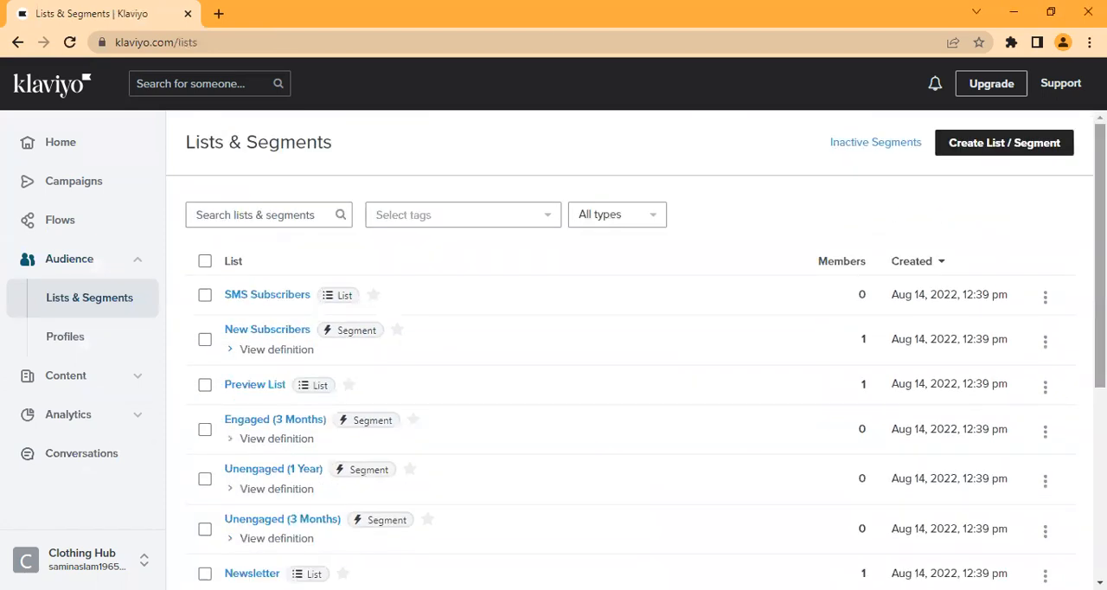
click(980, 155)
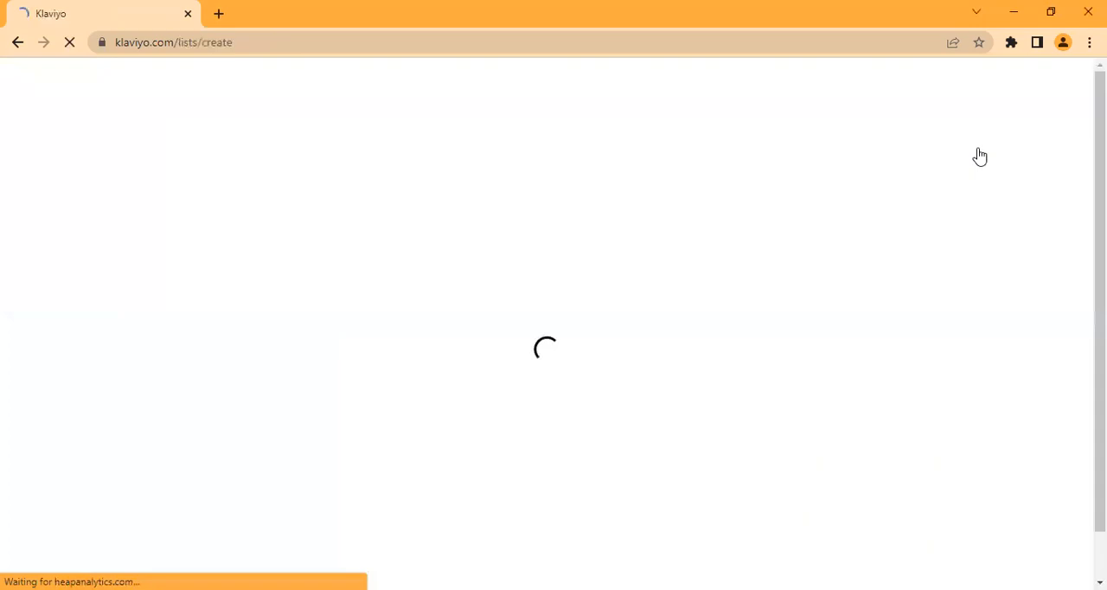
click(490, 299)
Step: Enter "Test Email Uploaded" as the name of the new list
click(355, 248)
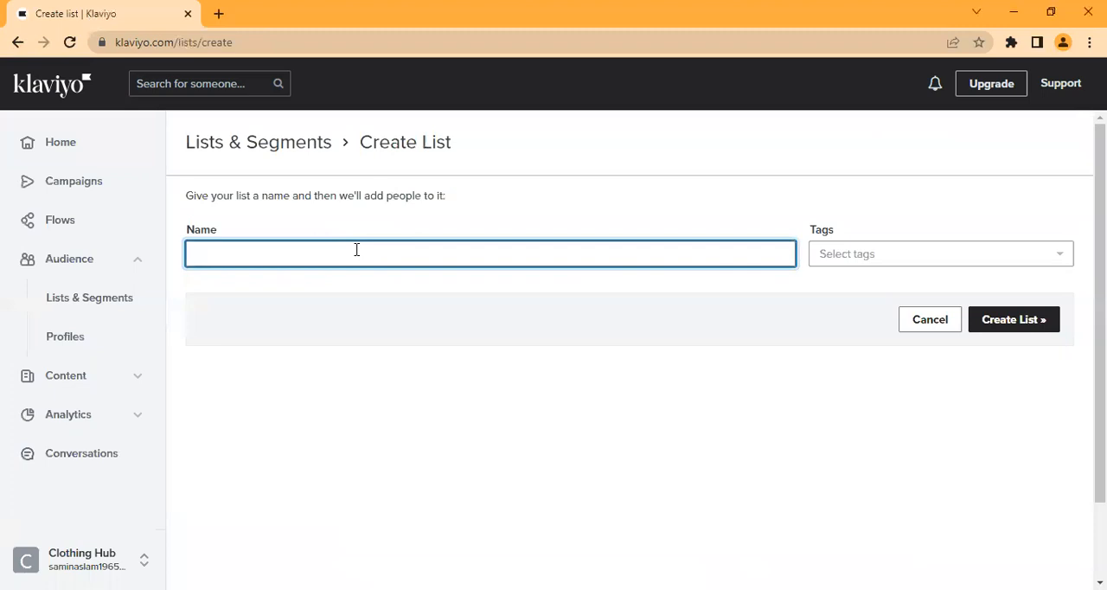
text(Email Uploaded)
click(197, 257)
text(Test)
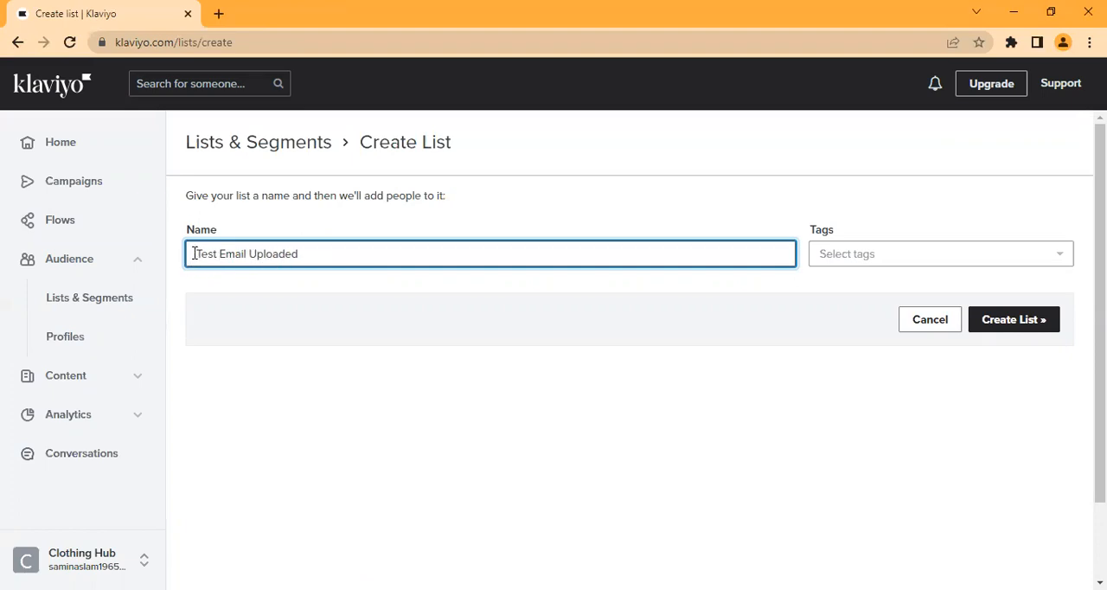
Step: Shorten and correct the new list's name to "Test Emails"
triple_click(459, 242)
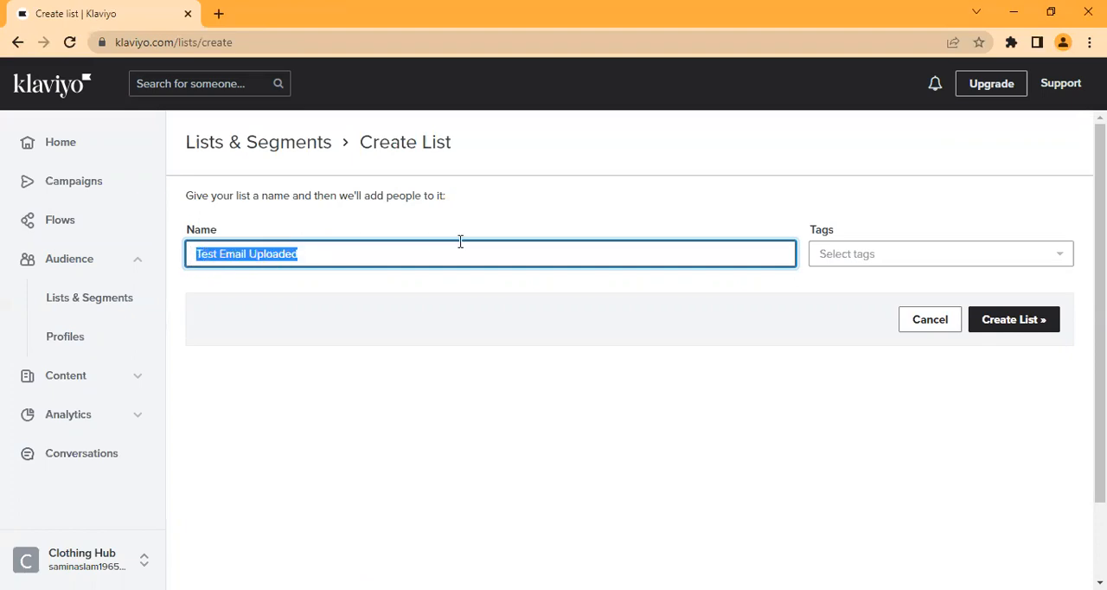
click(317, 260)
click(248, 253)
text(s)
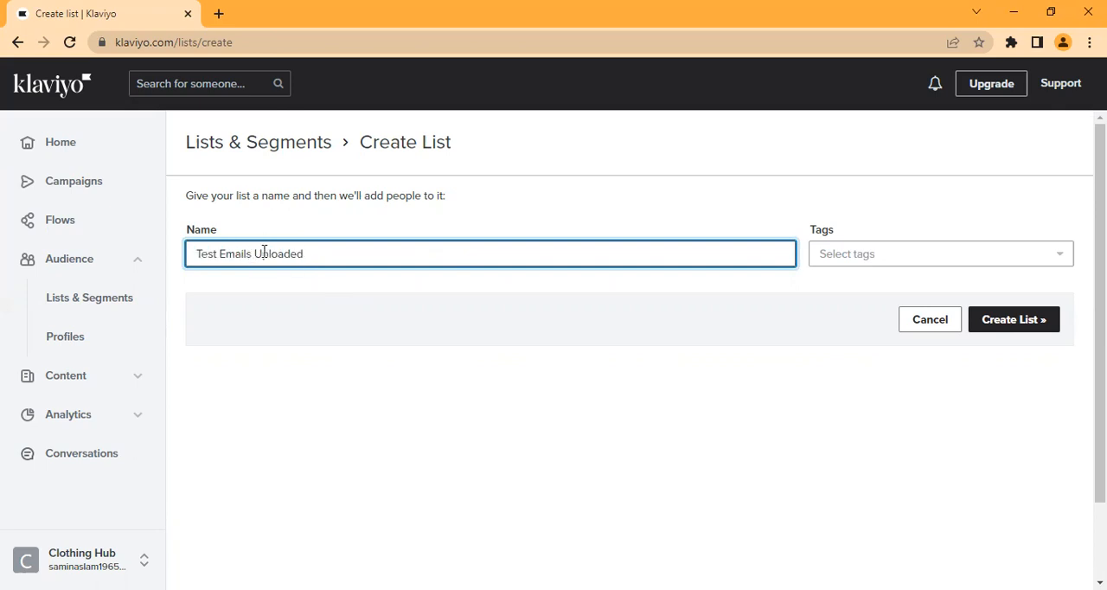
click(317, 254)
key(BackSpace)
key(BackSpace)
key(BackSpace)
key(BackSpace)
key(BackSpace)
key(BackSpace)
key(BackSpace)
key(BackSpace)
key(BackSpace)
key(BackSpace)
text(s)
Step: Create the Test Emails list without tags and open its contact upload
click(1008, 252)
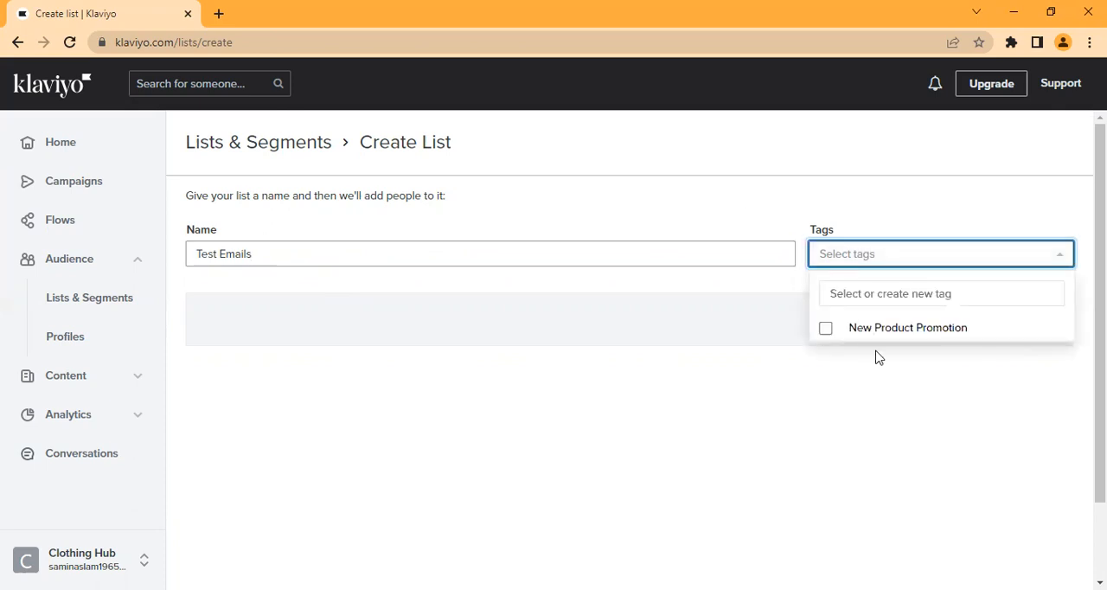
click(726, 285)
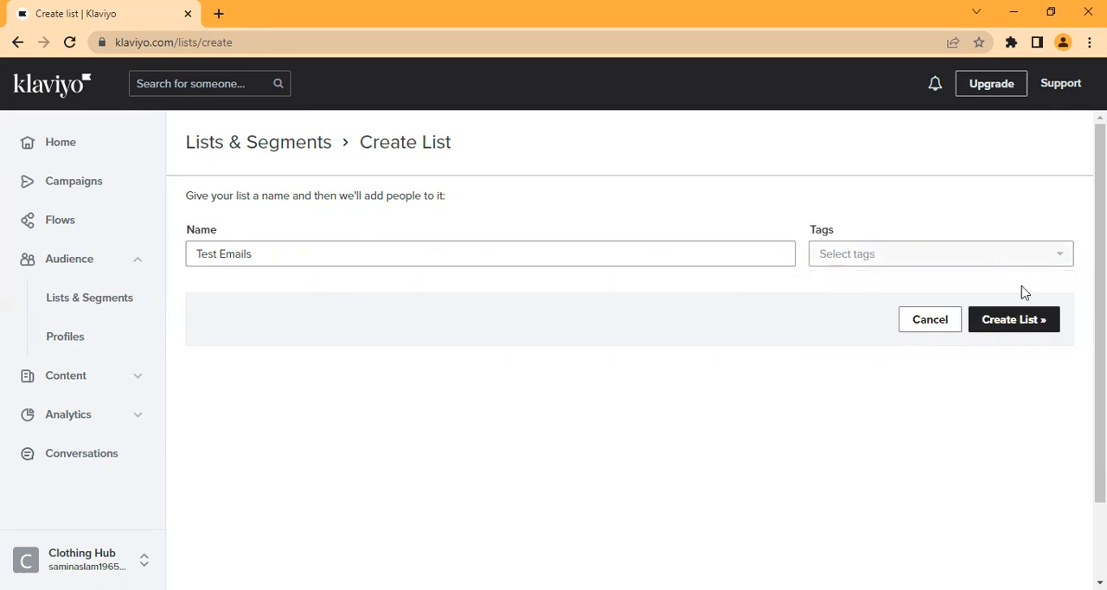
click(1022, 325)
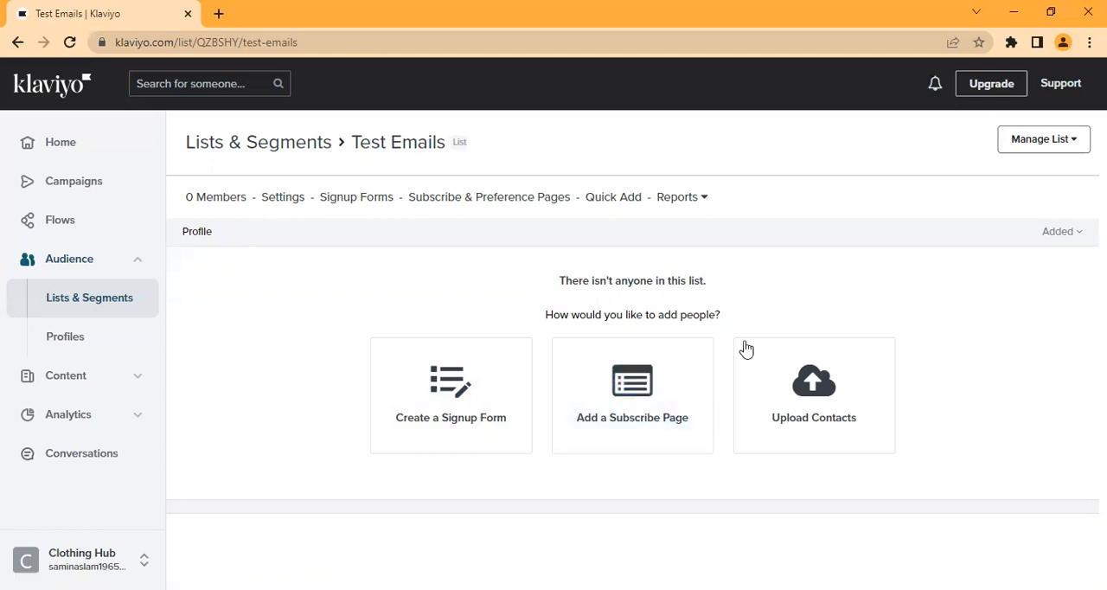
click(829, 418)
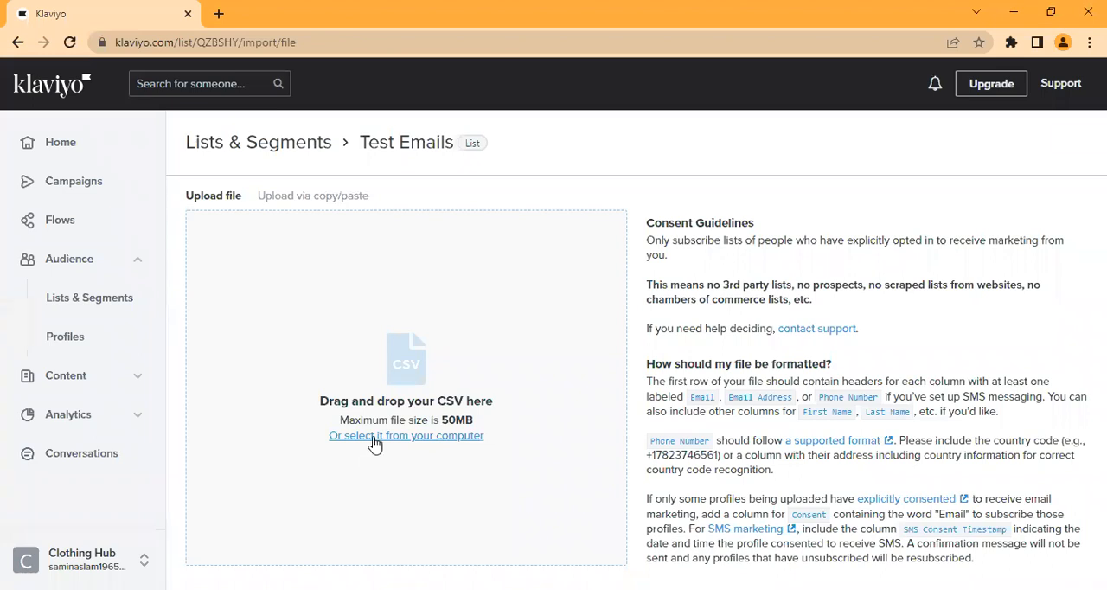
Step: Switch to uploading via copy/paste and enter one contact's email, first name and last name, separated by commas and spaces
click(308, 198)
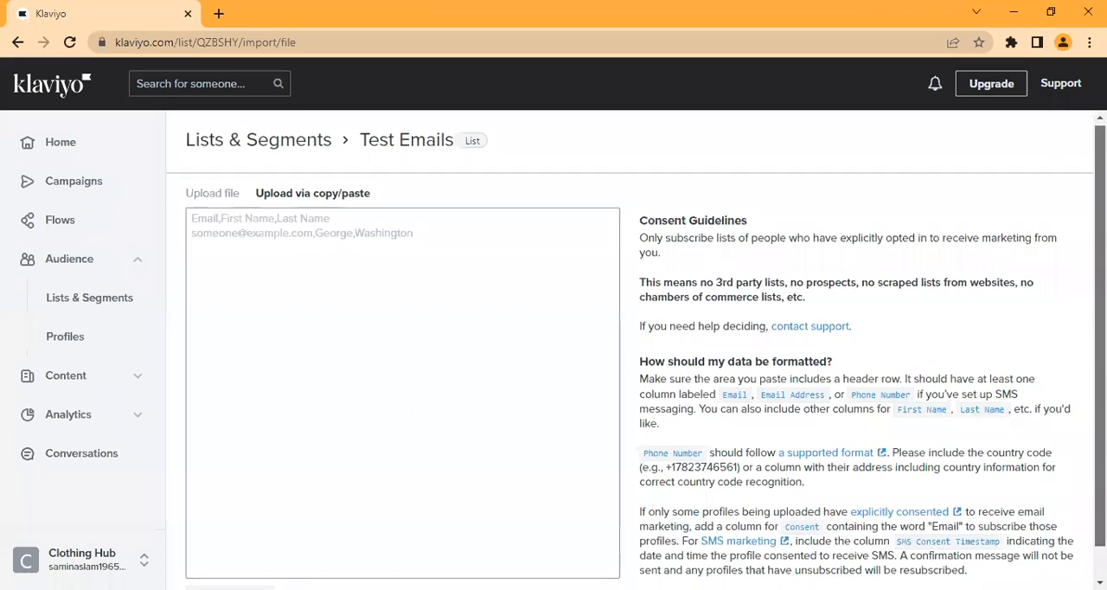
scroll(629, 349, down, 1)
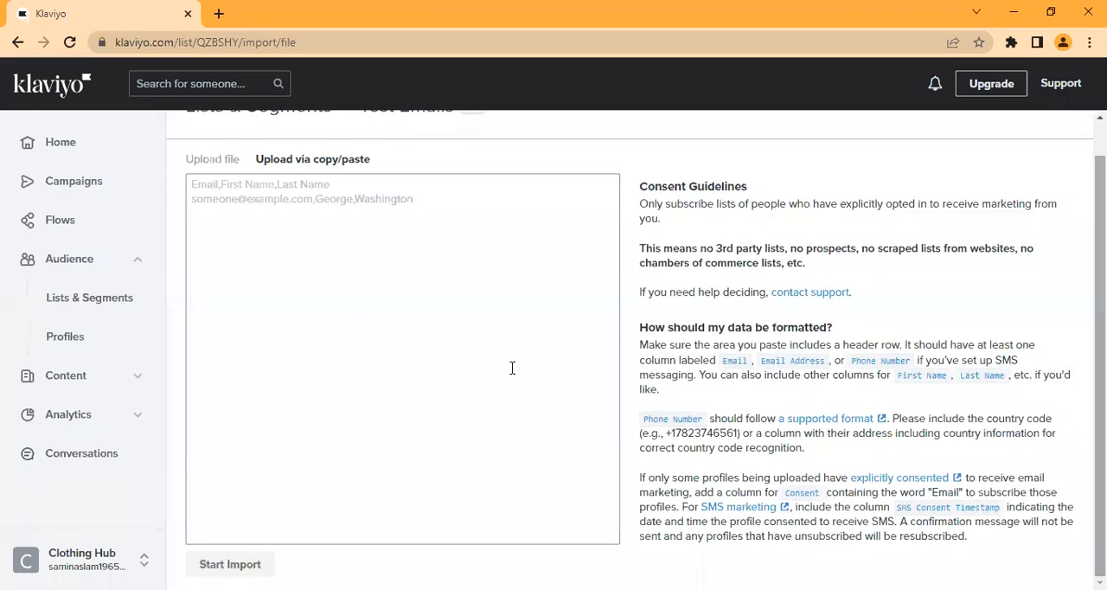
scroll(235, 224, up, 1)
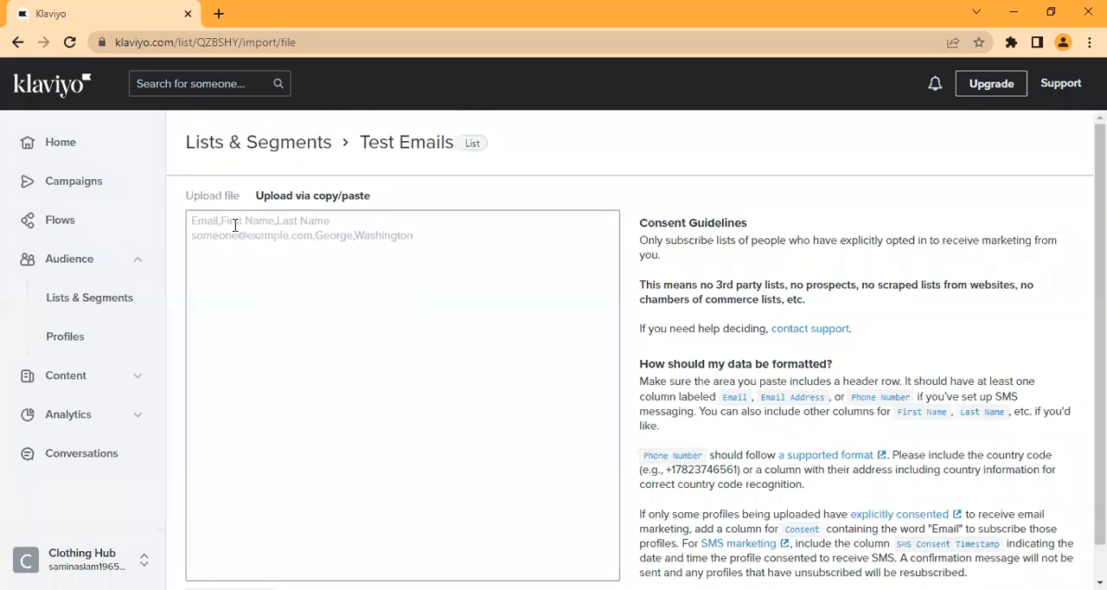
click(235, 225)
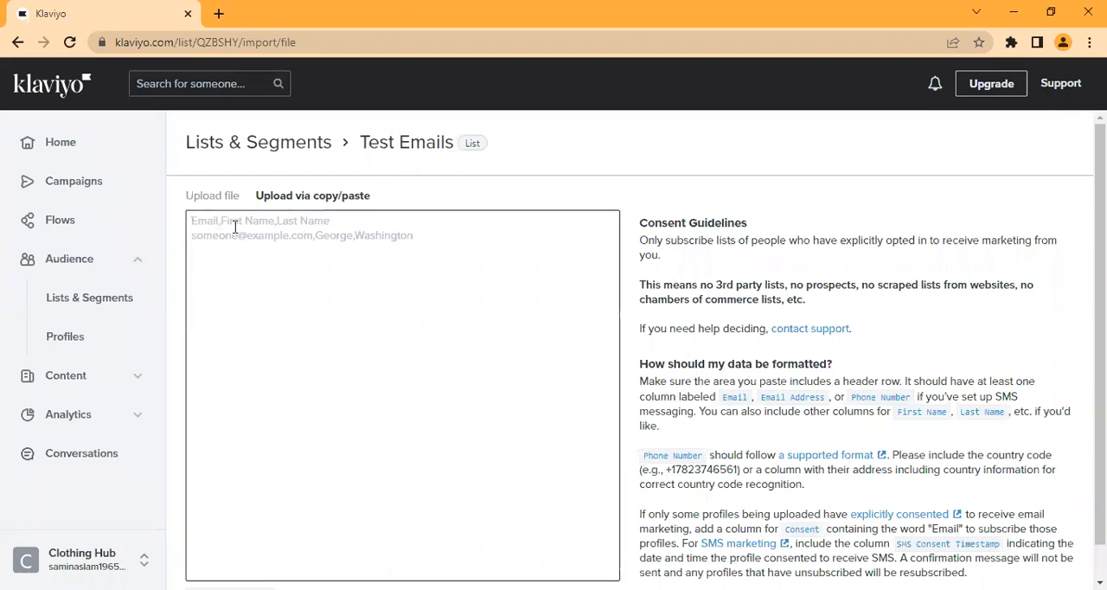
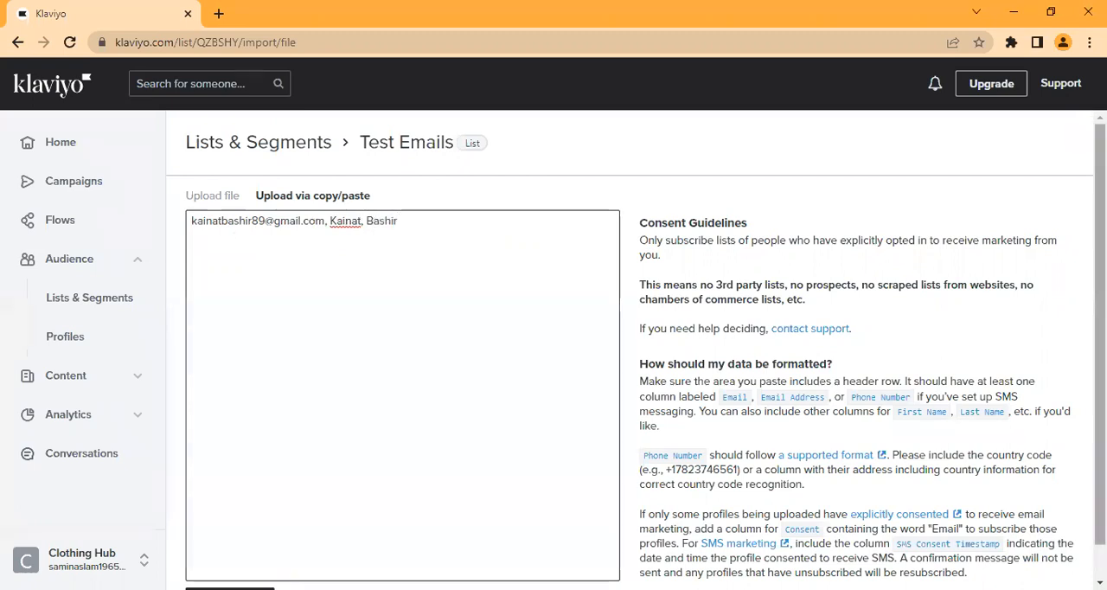
Step: Review the consent guideline on third-party, prospect and scraped lists, and try to import the entered contact
scroll(848, 280, down, 1)
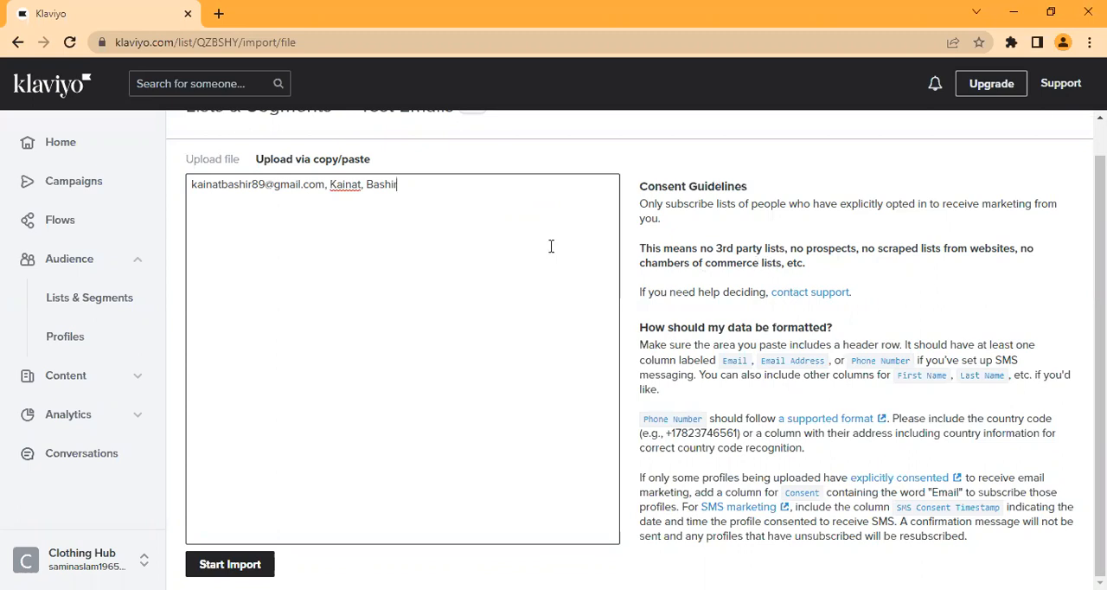
drag(641, 248, 815, 270)
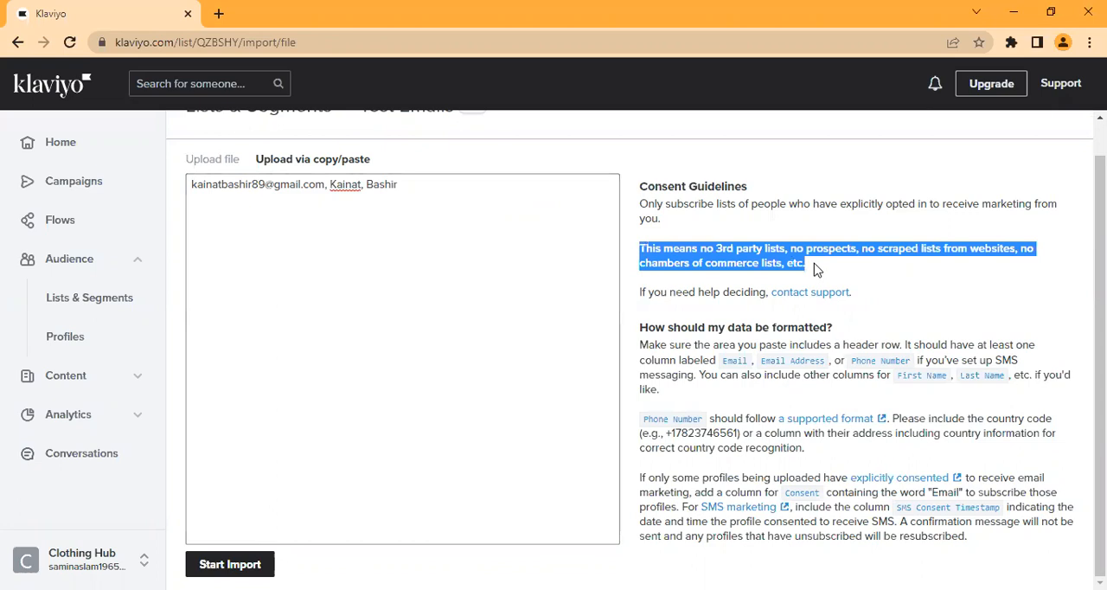
click(814, 270)
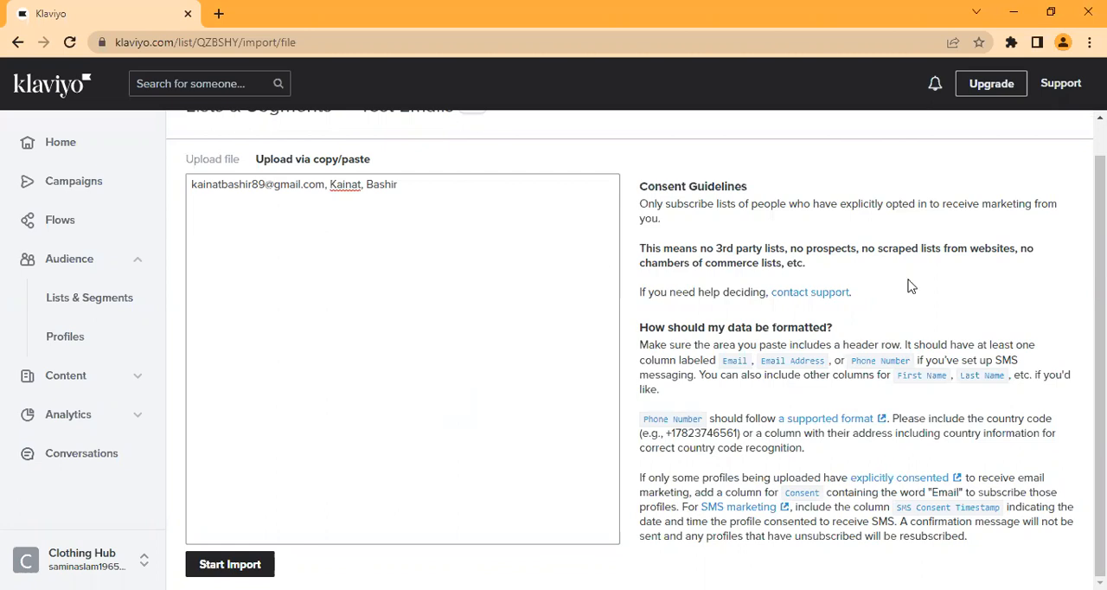
scroll(1098, 286, up, 1)
scroll(822, 427, down, 1)
drag(191, 183, 427, 182)
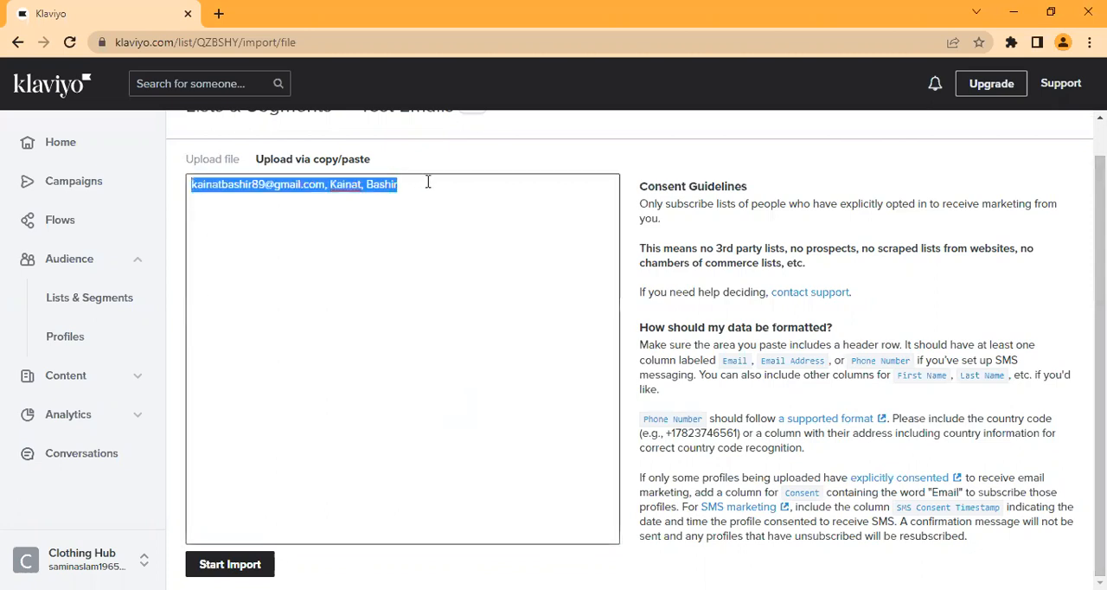
click(356, 295)
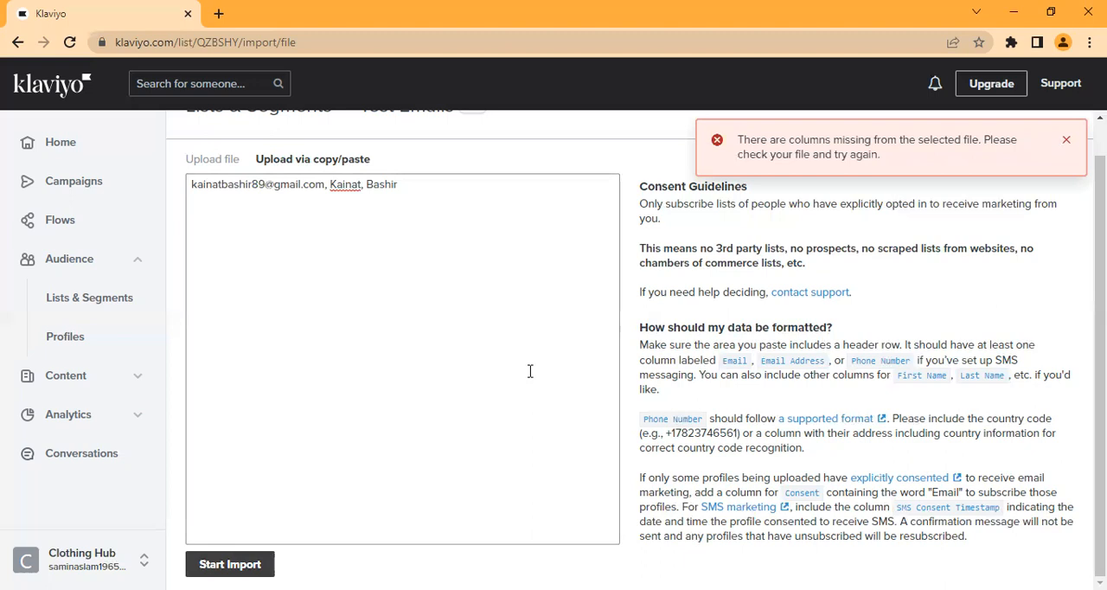
Step: Dismiss the error, re-enter the contact line, remove the spaces after its commas and try the import again
click(1067, 142)
drag(194, 183, 483, 184)
key(ctrl+c)
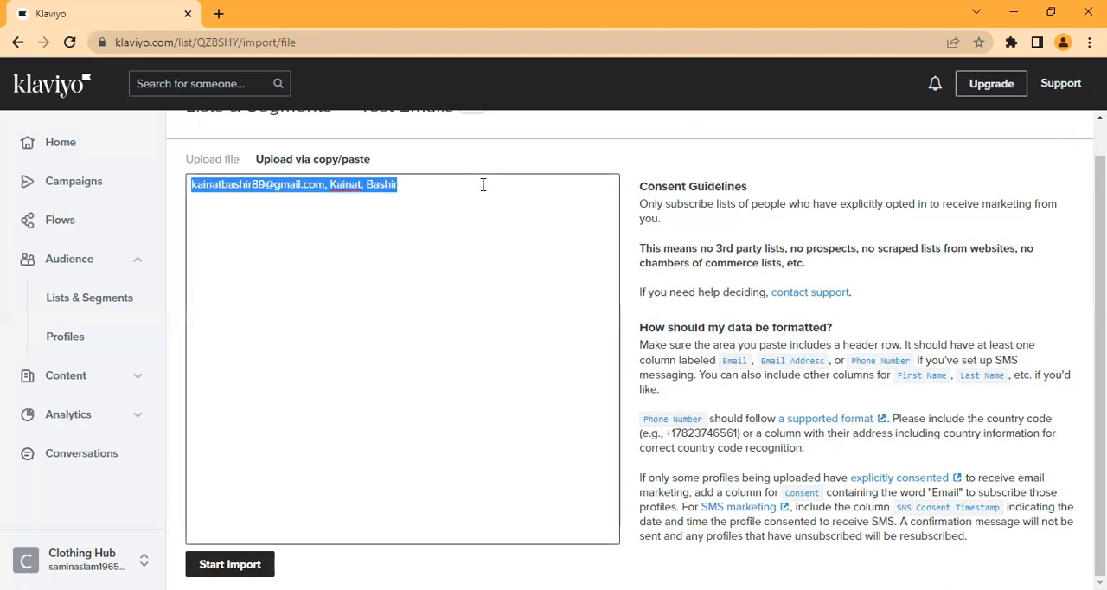
key(BackSpace)
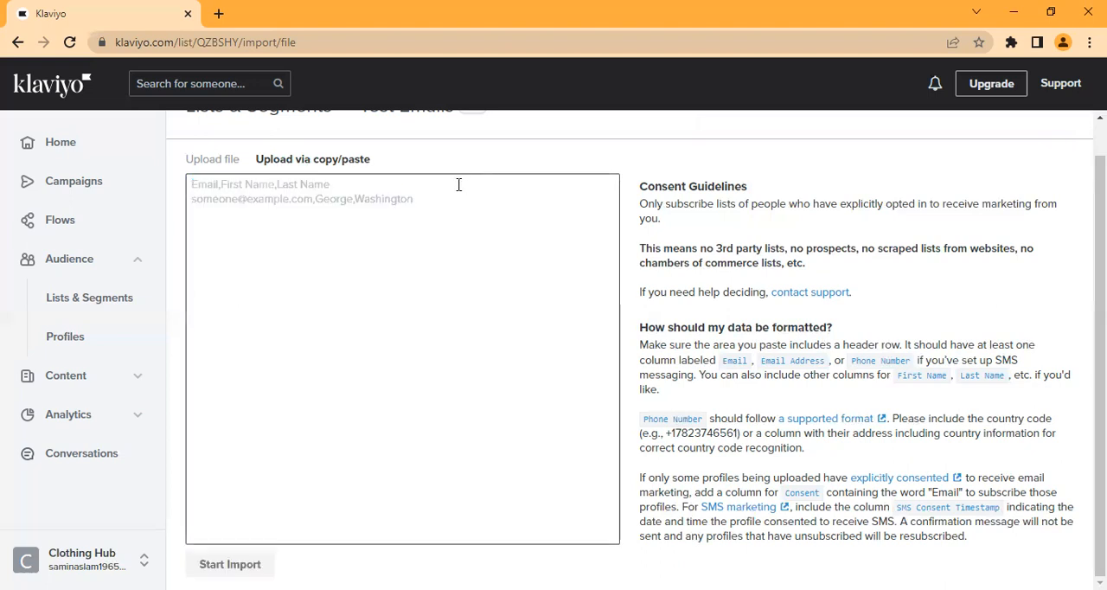
key(ctrl+v)
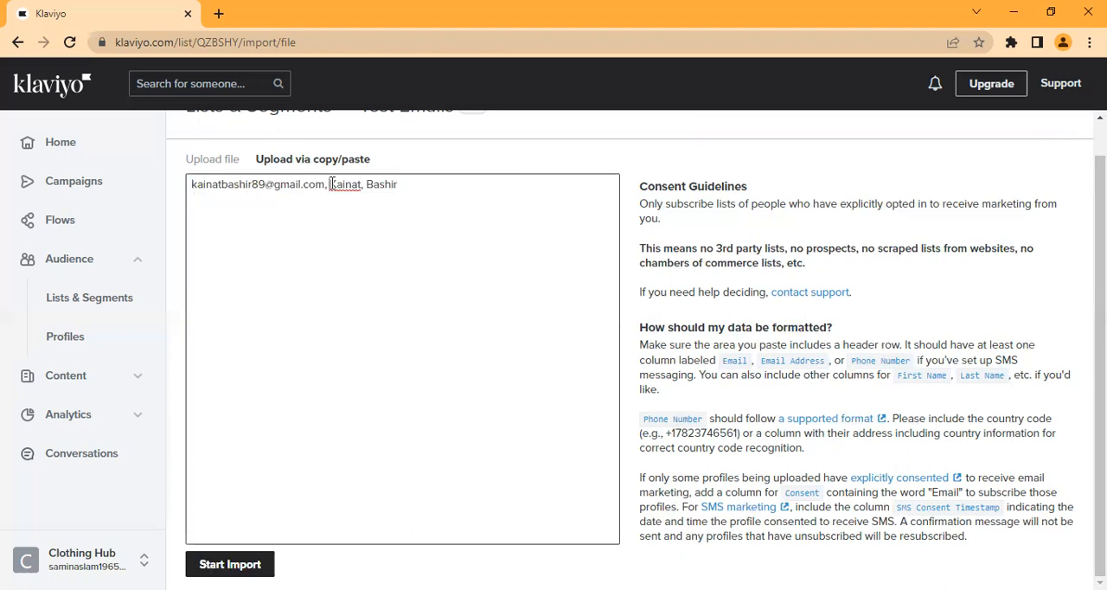
click(332, 184)
key(BackSpace)
key(BackSpace)
click(230, 564)
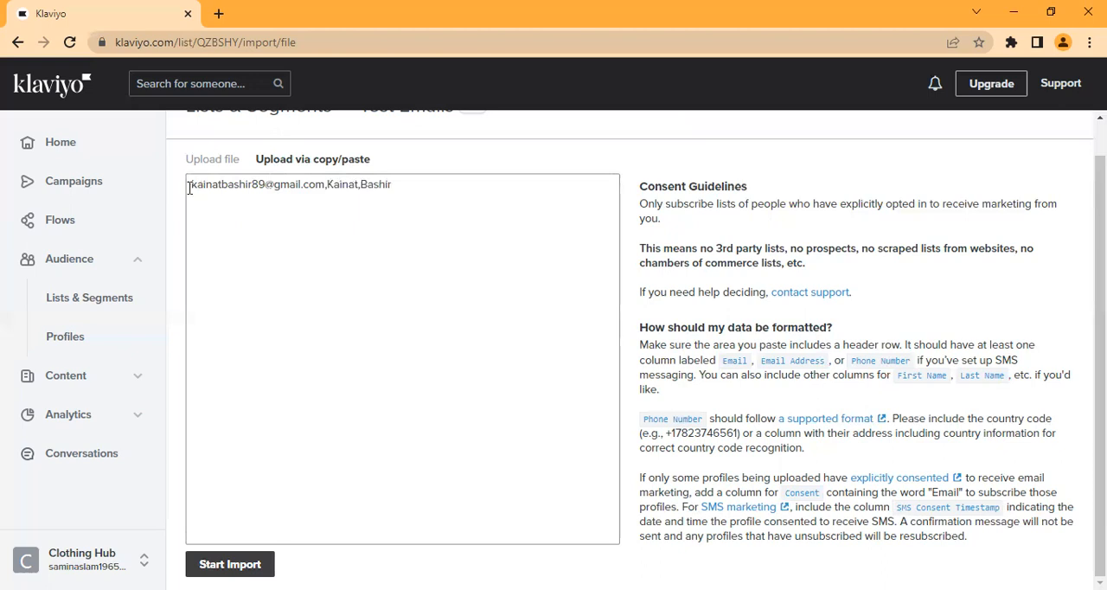
Step: Replace the contact line with a freshly pasted copy without spaces and retry the import
drag(190, 185, 462, 192)
key(ctrl+c)
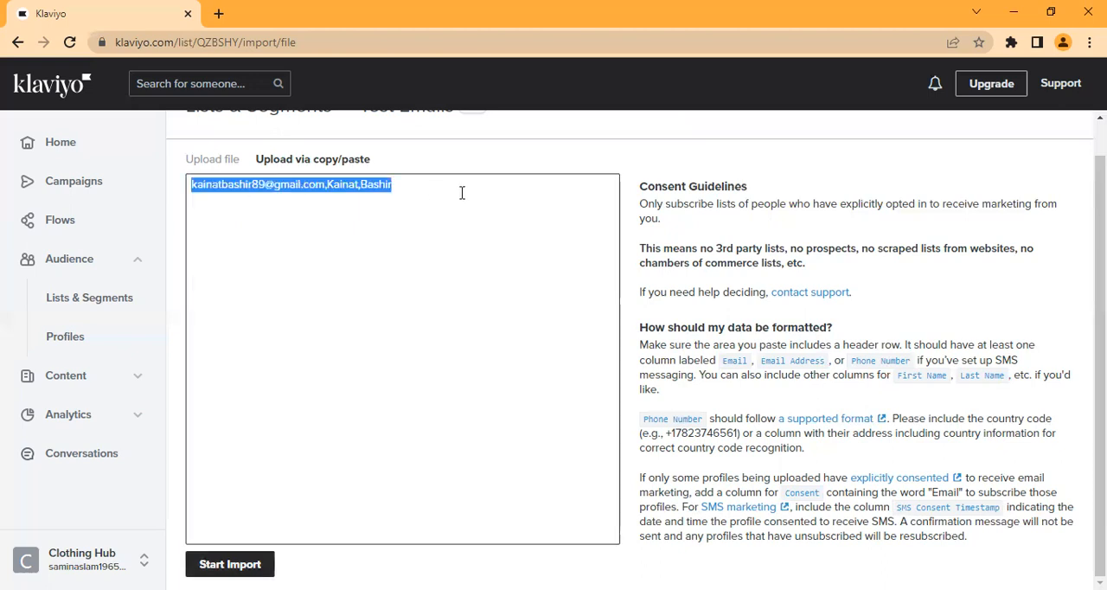
key(BackSpace)
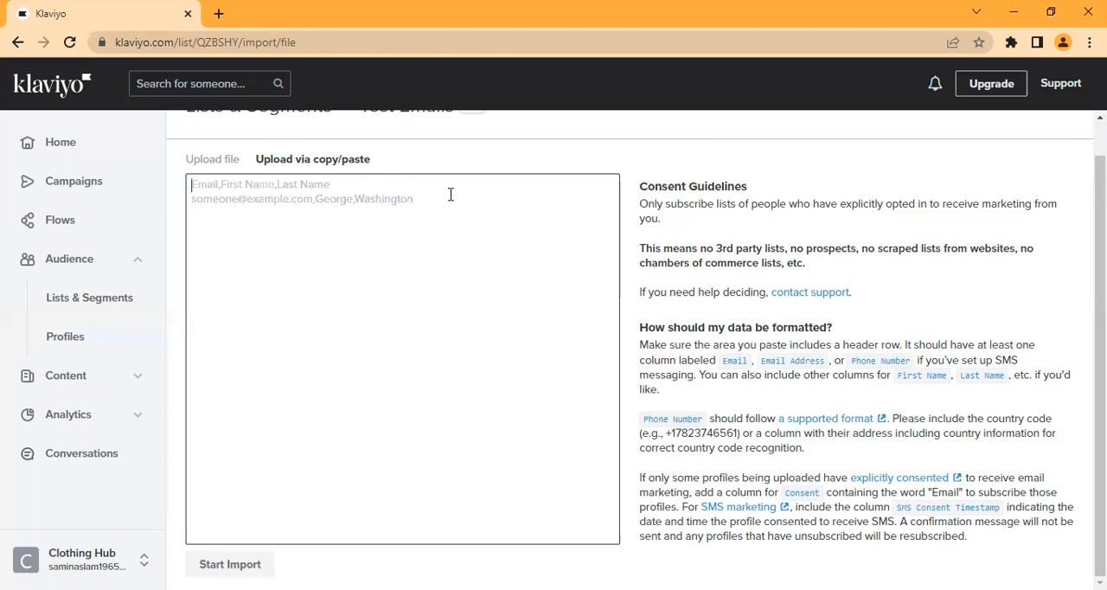
key(ctrl+v)
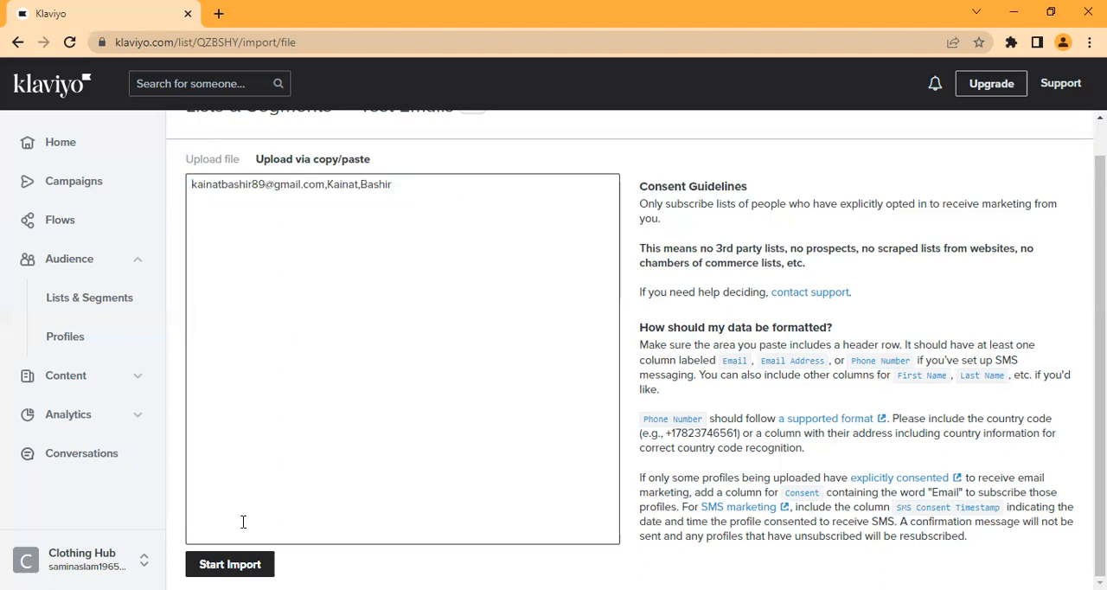
click(230, 563)
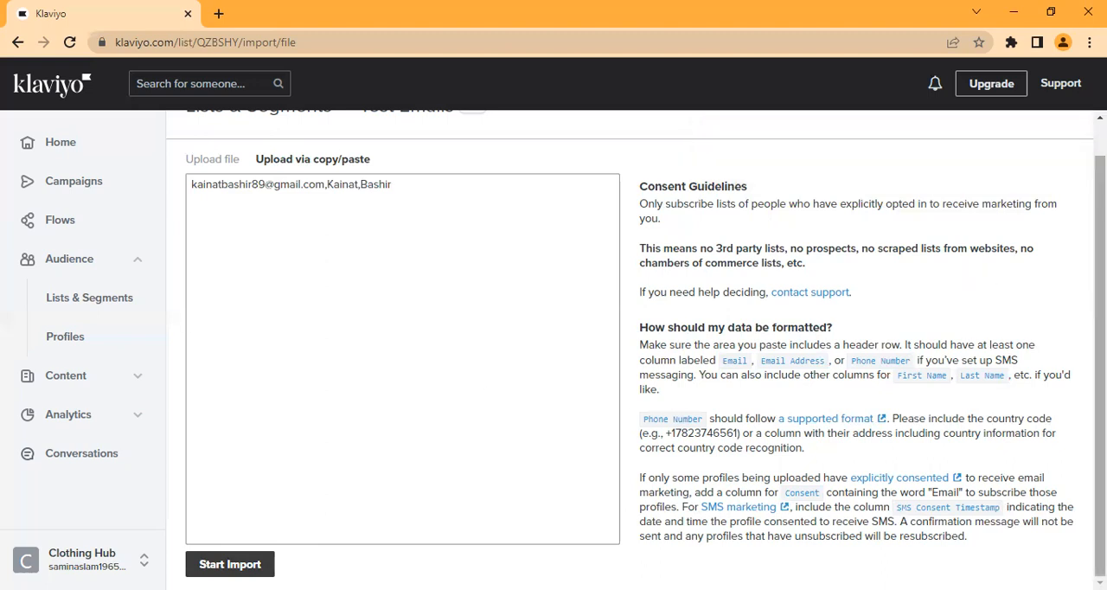
Step: Clear the pasted contact line and switch back to uploading contacts from a file
scroll(988, 276, up, 1)
scroll(636, 349, down, 1)
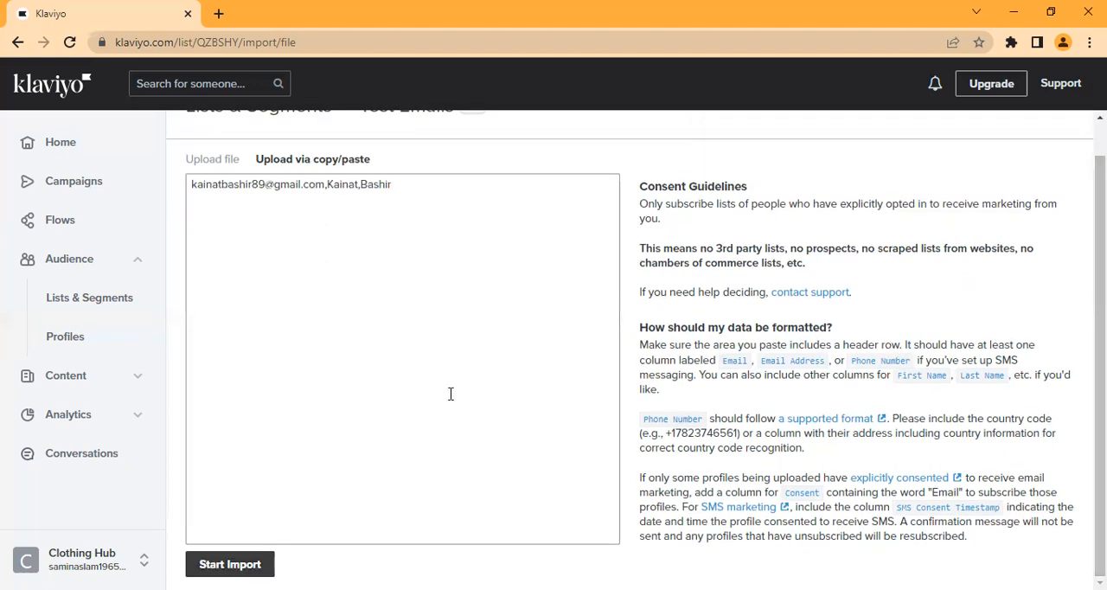
drag(195, 186, 487, 210)
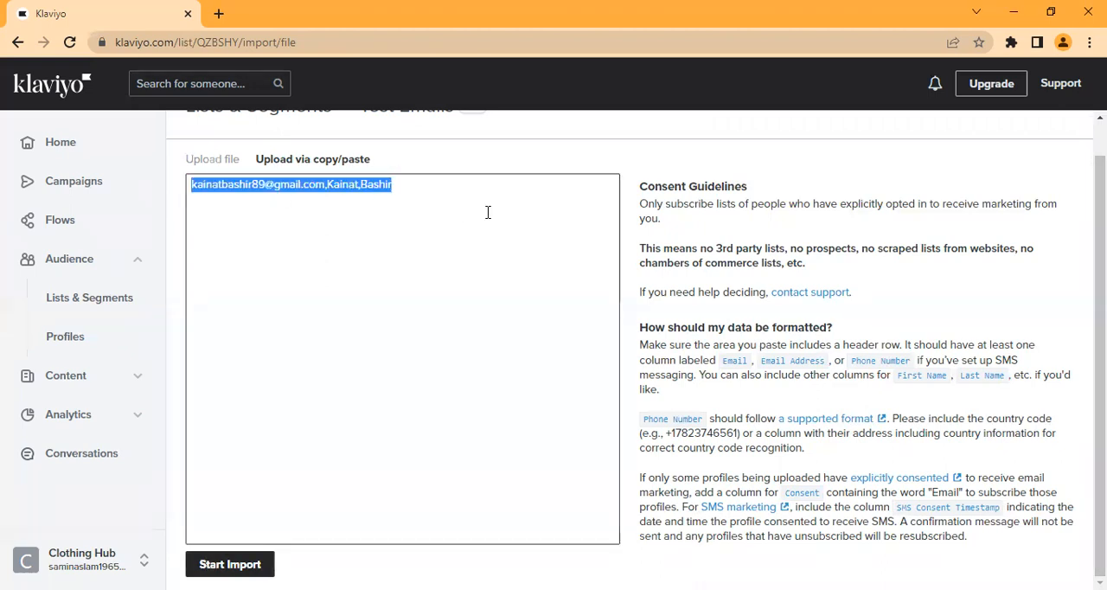
key(BackSpace)
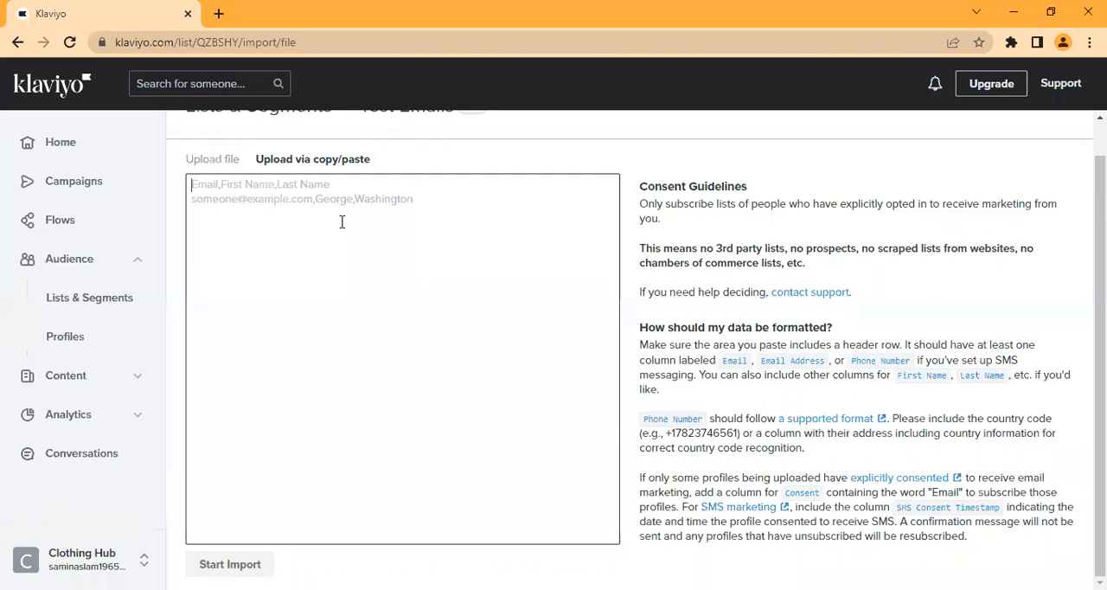
click(212, 163)
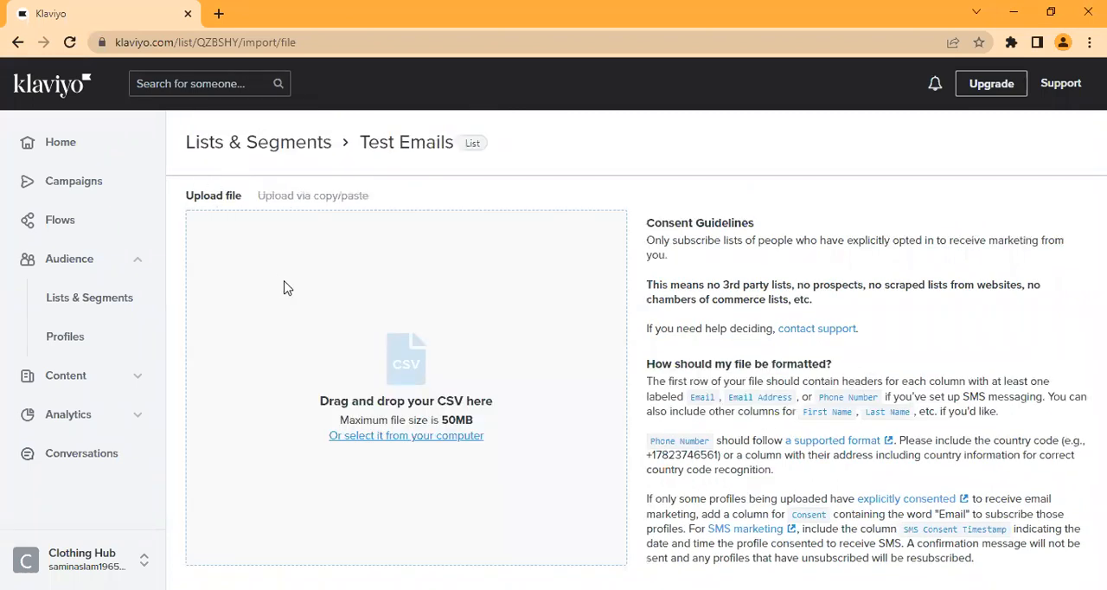
click(219, 13)
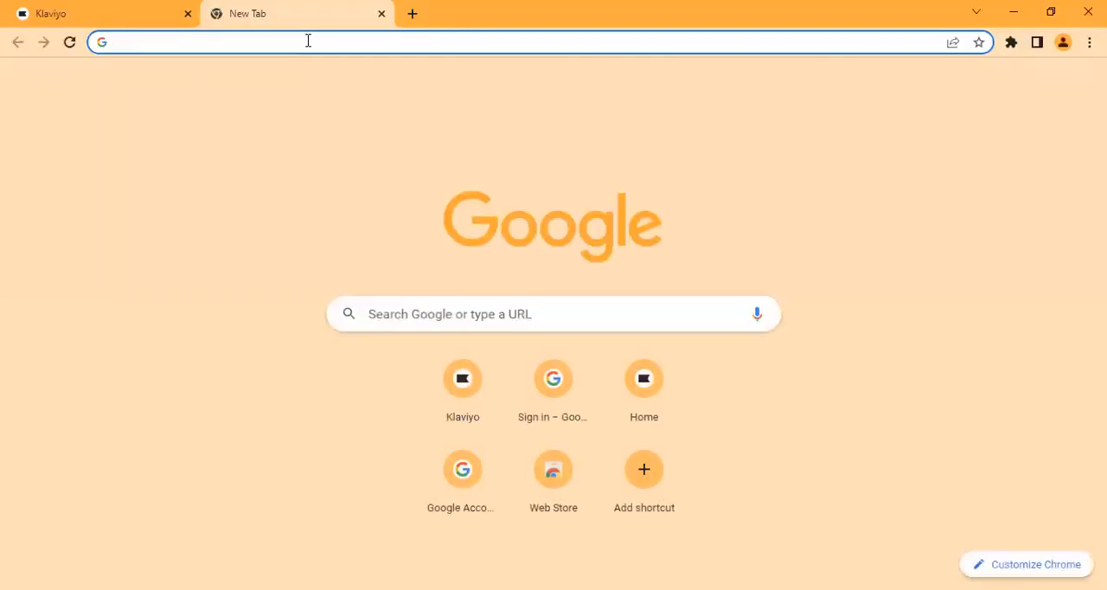
text(goo)
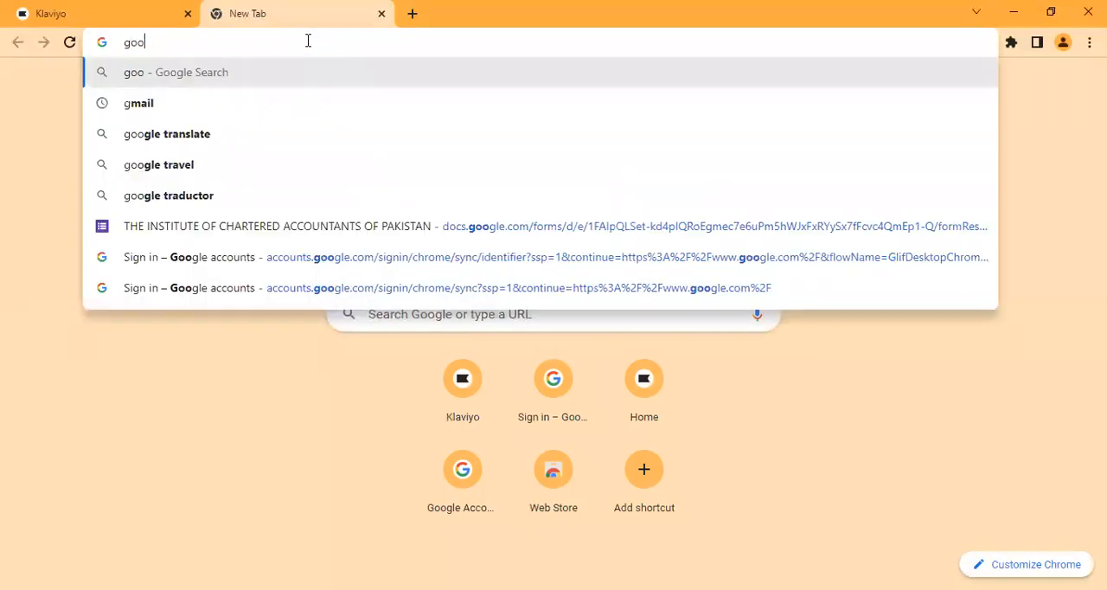
text(gle sh)
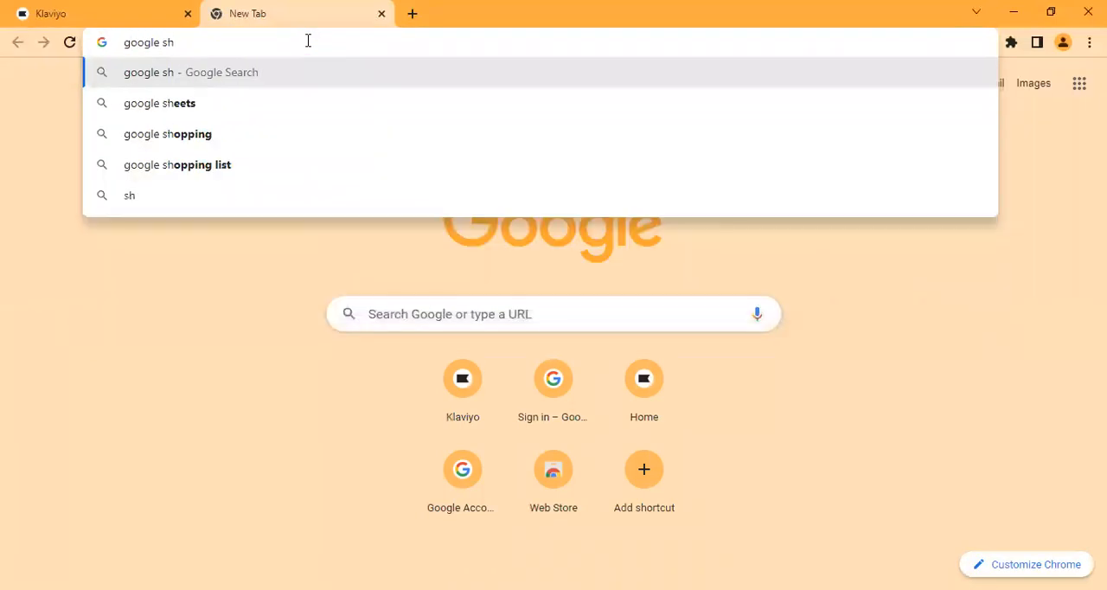
key(BackSpace)
key(BackSpace)
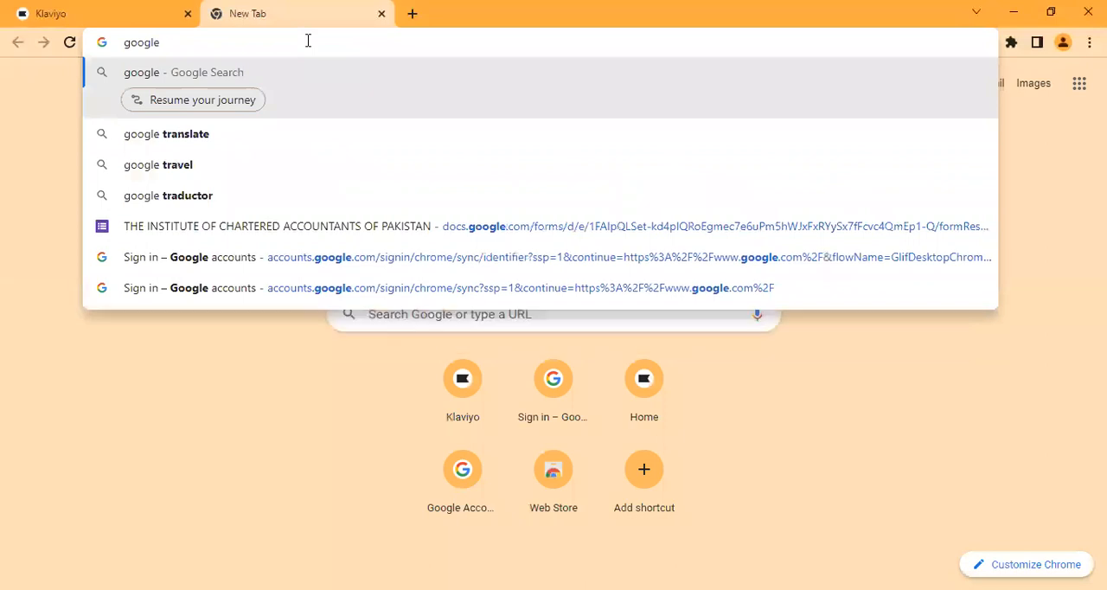
key(BackSpace)
key(BackSpace)
key(BackSpace)
key(BackSpace)
key(BackSpace)
key(BackSpace)
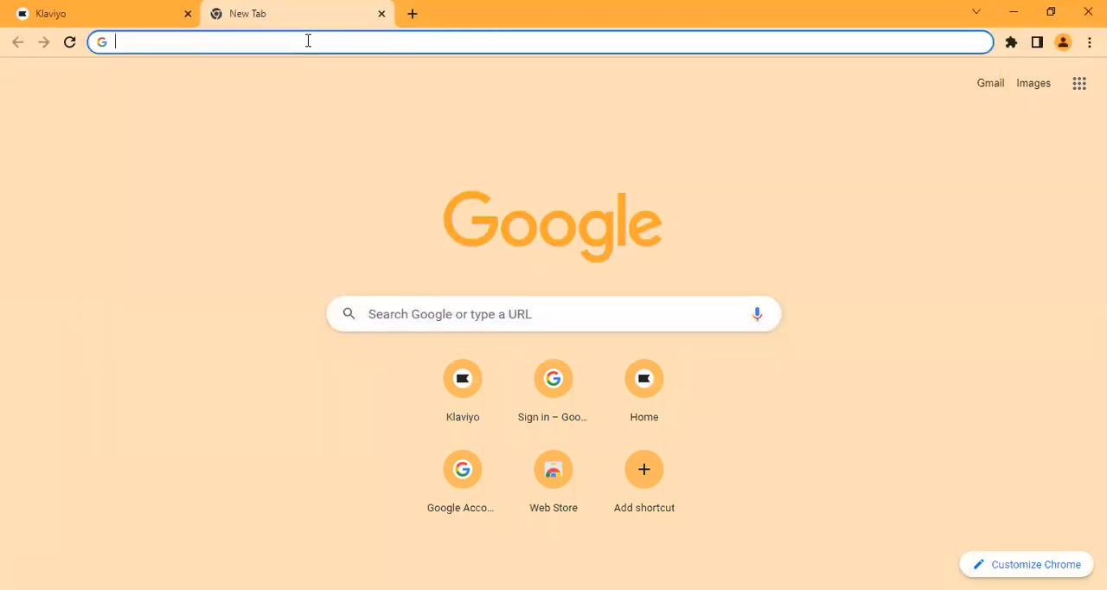
text(google s)
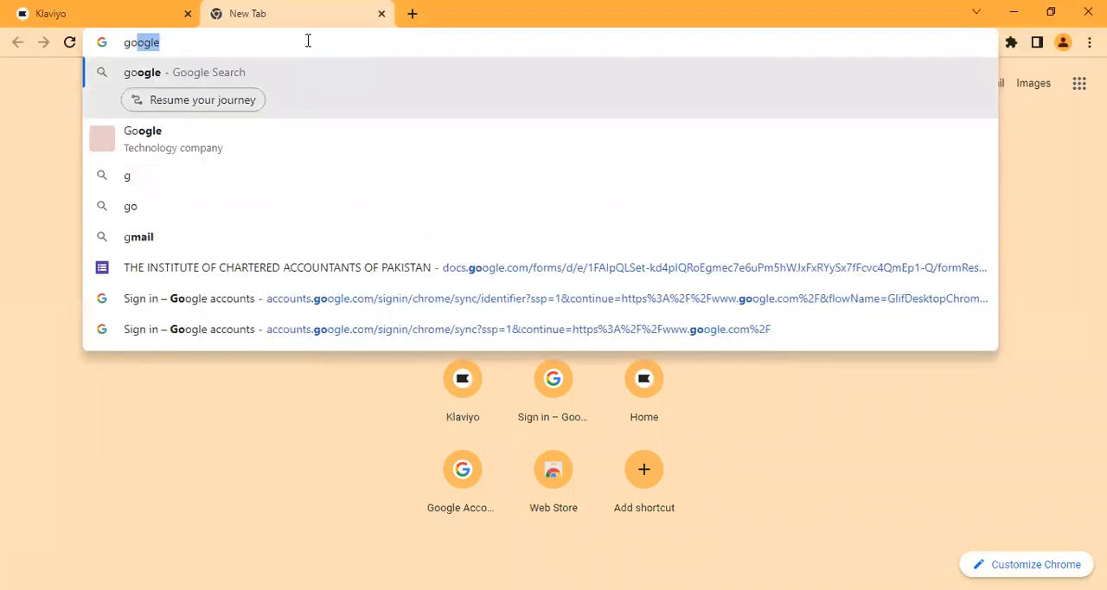
text(heet)
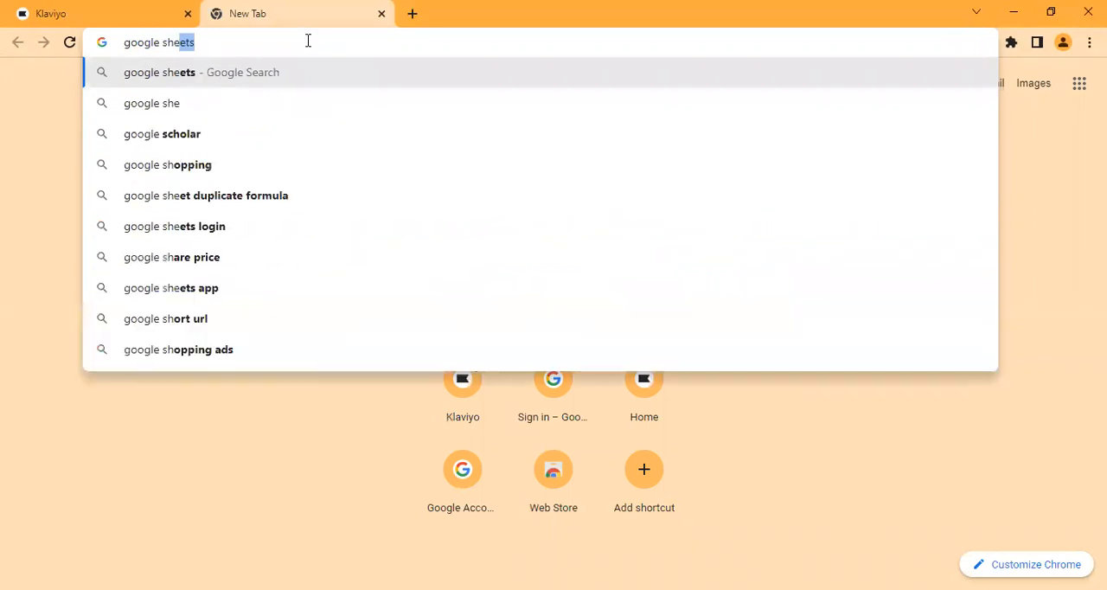
click(277, 71)
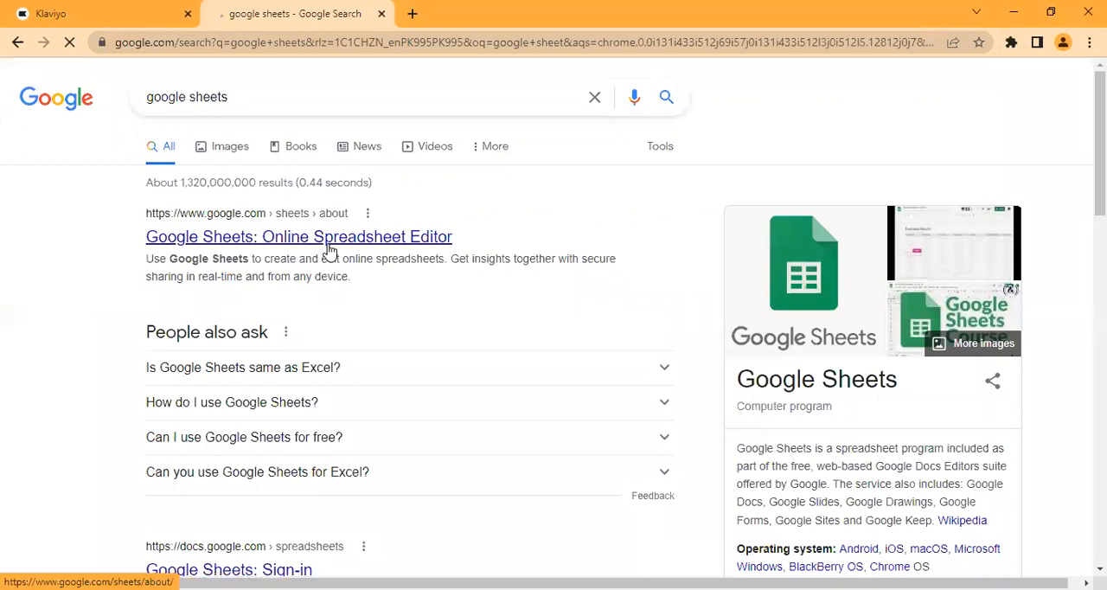
click(329, 246)
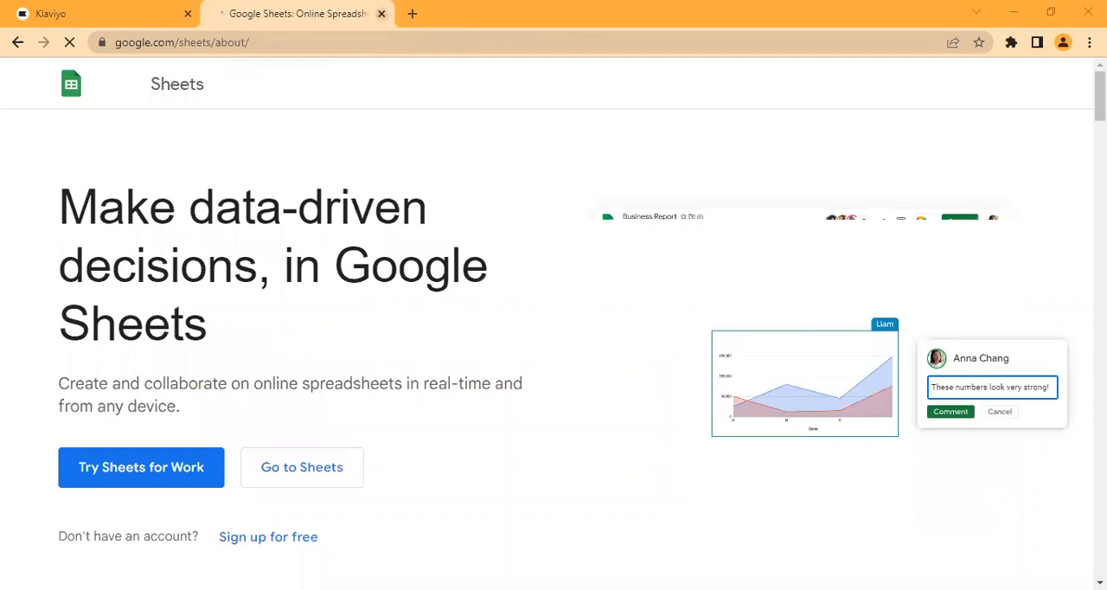
key(ctrl+w)
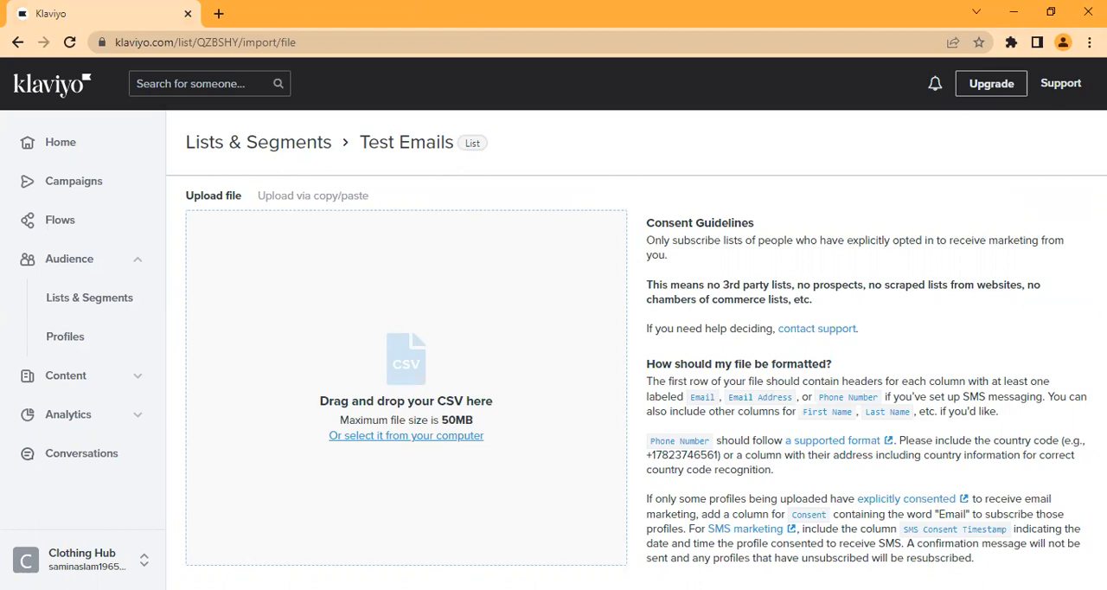
Step: Switch to the Excel workbook and complete the header in B1 as First Name
click(405, 436)
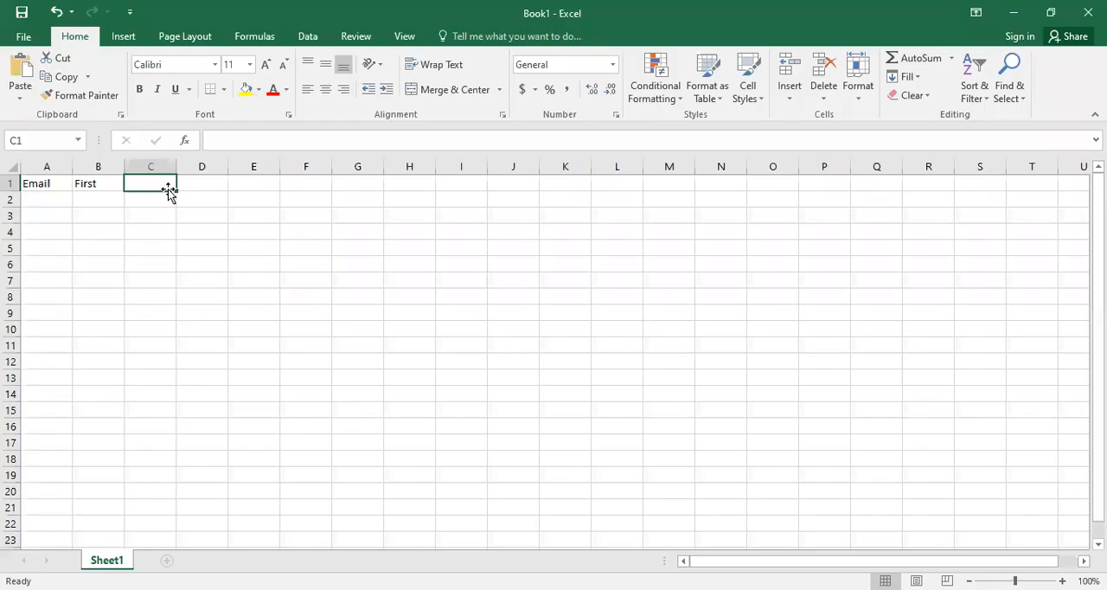
double_click(107, 183)
text(Na)
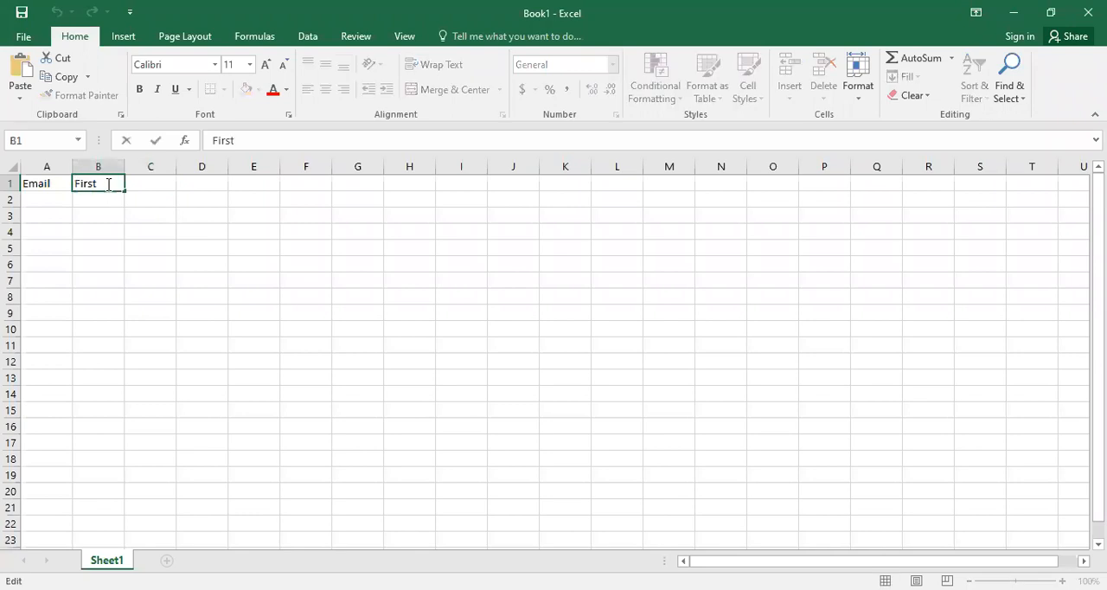
text(me)
double_click(152, 183)
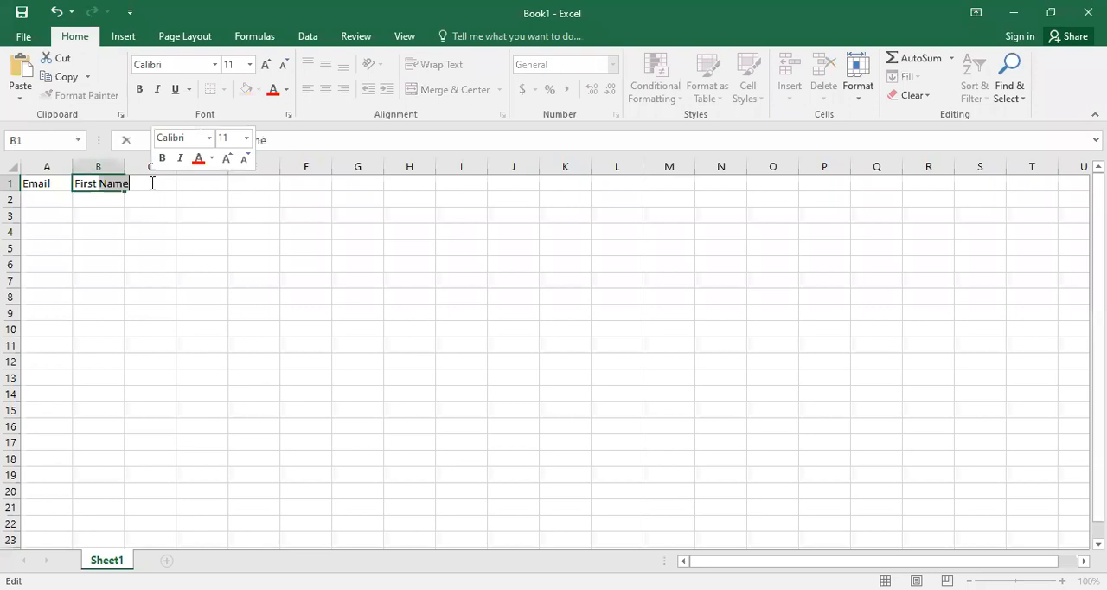
click(187, 182)
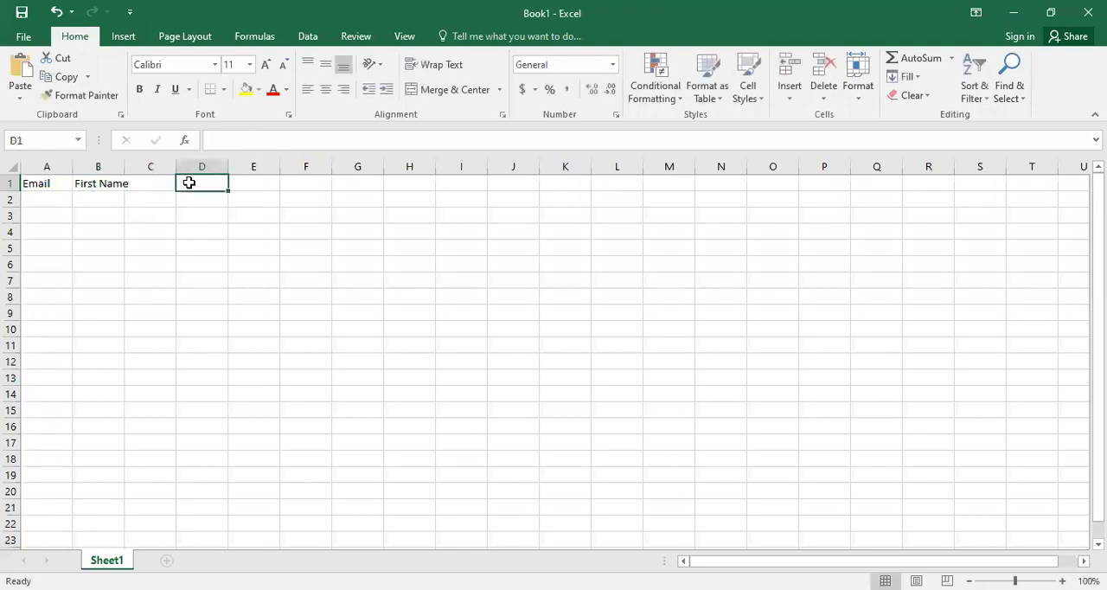
Step: Enter the header Last Name in C1 and widen columns A, B and C to make room for the contact data
click(158, 182)
double_click(158, 183)
text(Last Name)
click(89, 226)
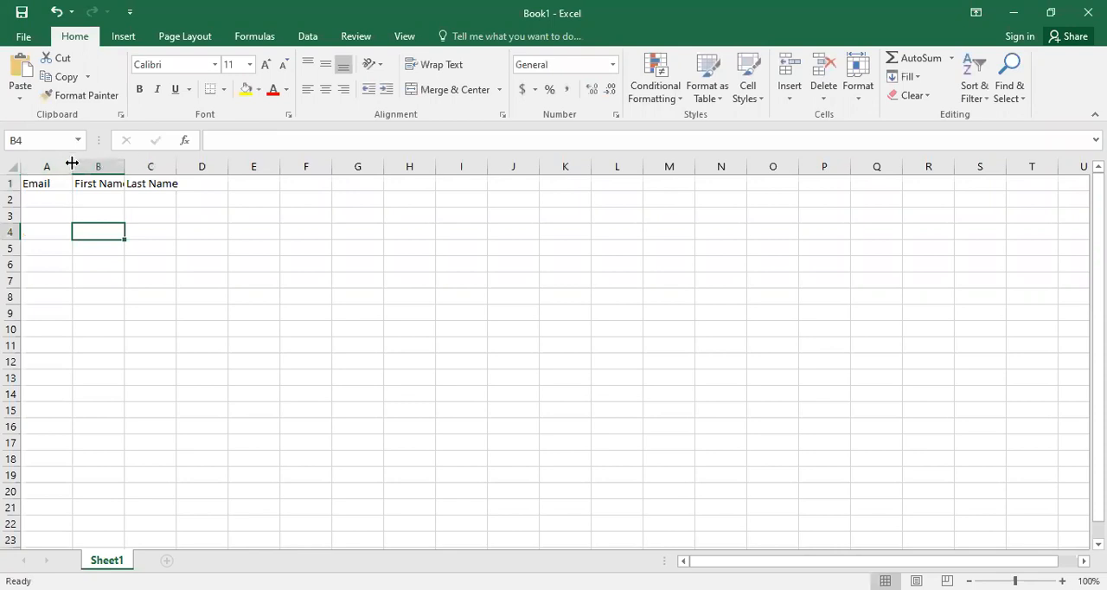
drag(72, 162, 206, 164)
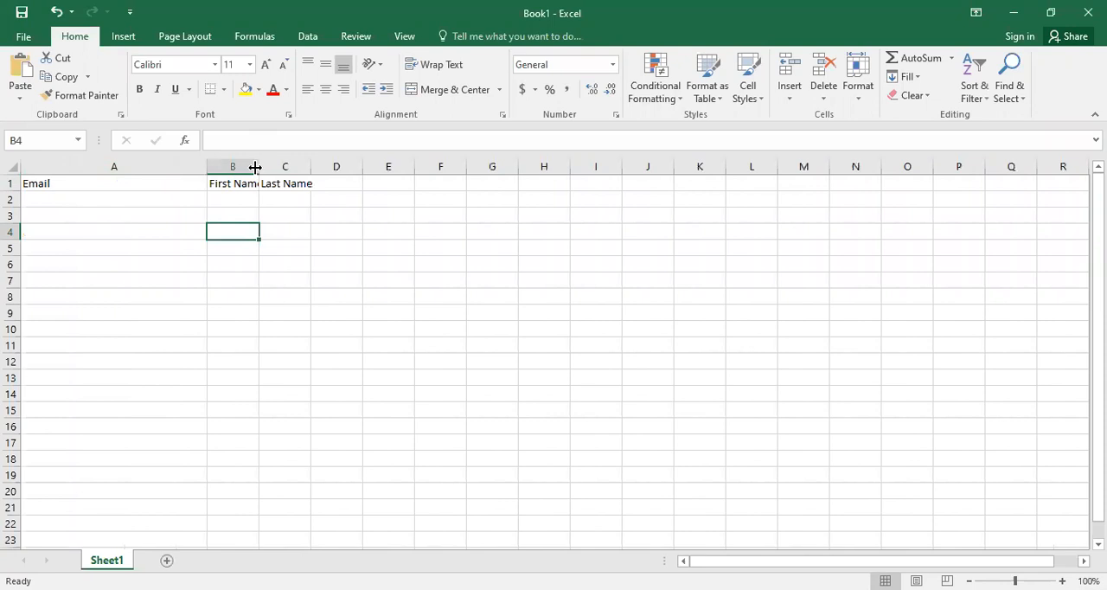
drag(257, 167, 646, 168)
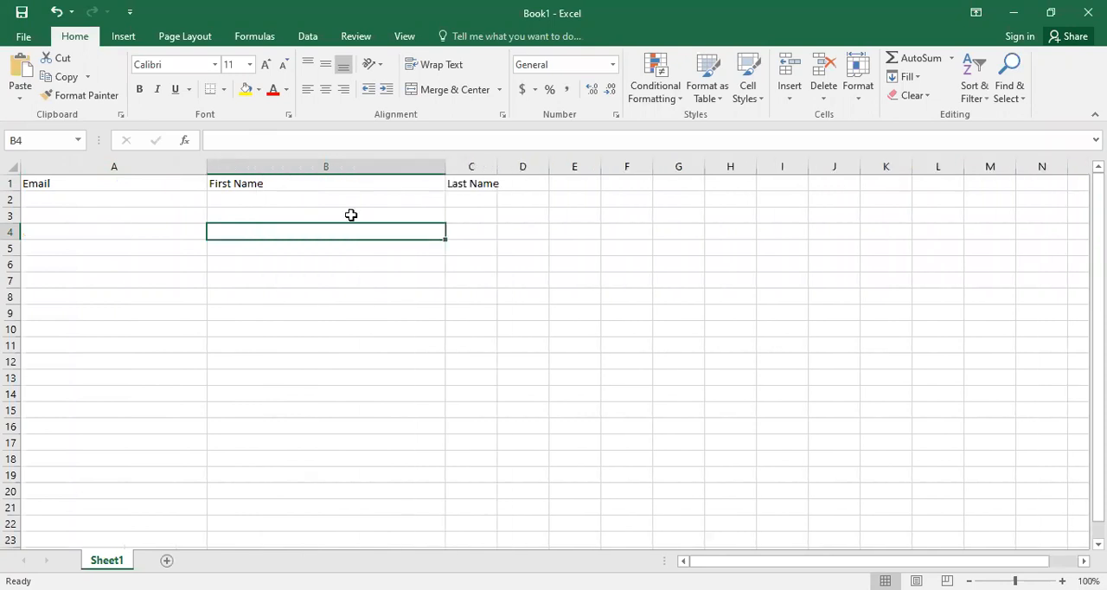
Step: Enter the first contact's email address in cell A2
click(77, 200)
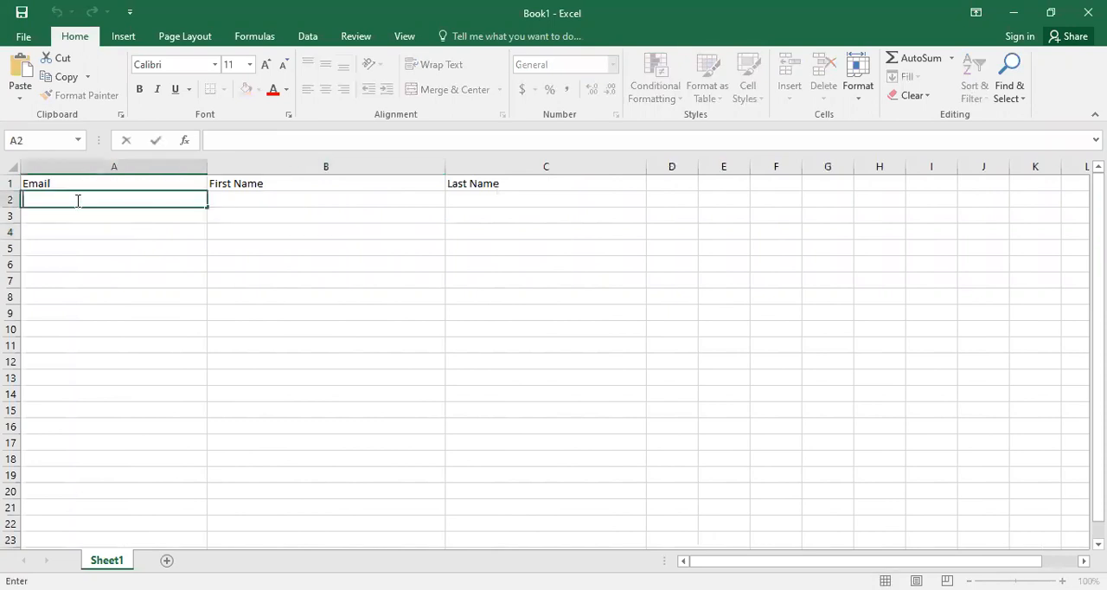
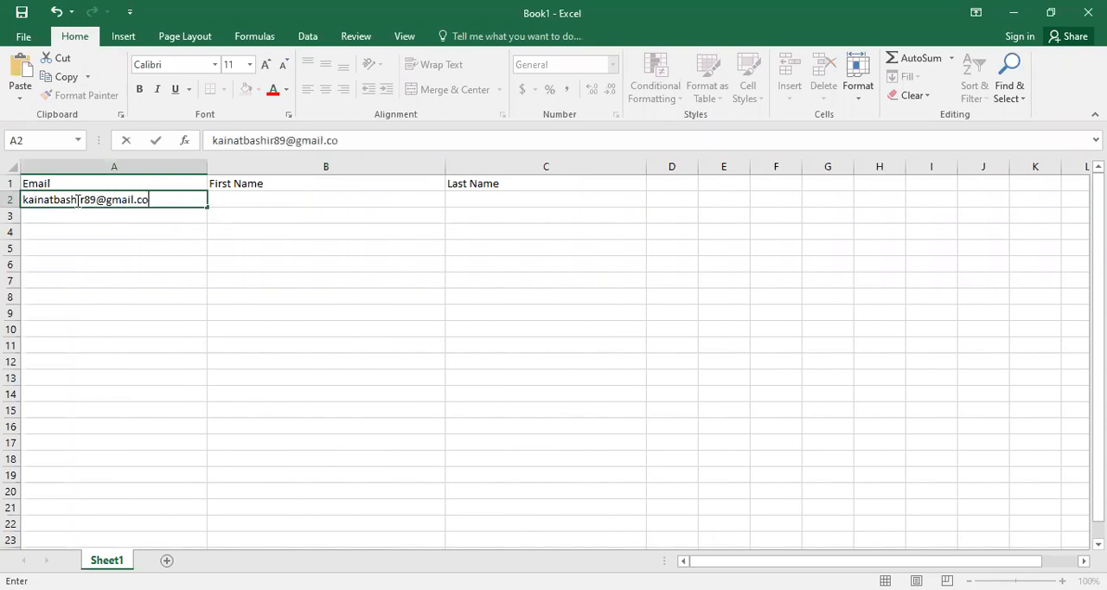
Step: Fill in the first contact's first name in B2 and last name in C2
click(250, 200)
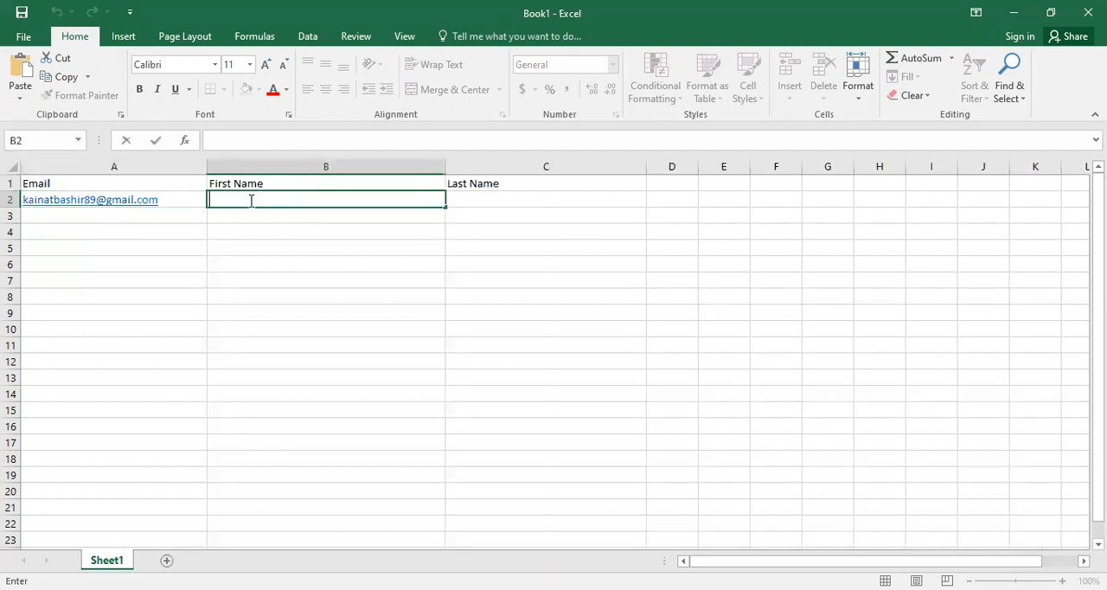
click(479, 206)
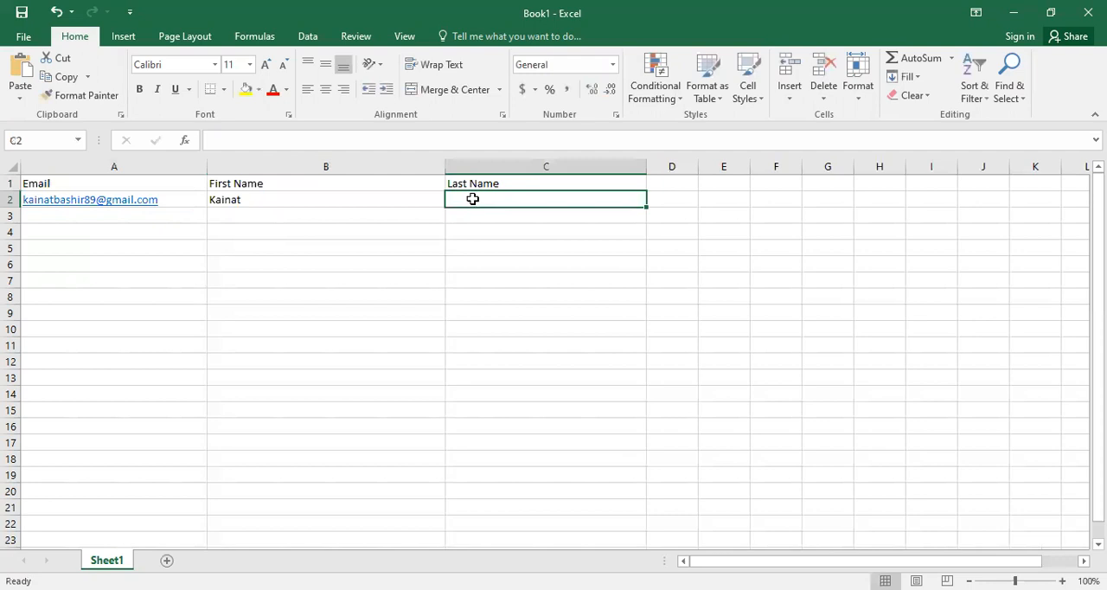
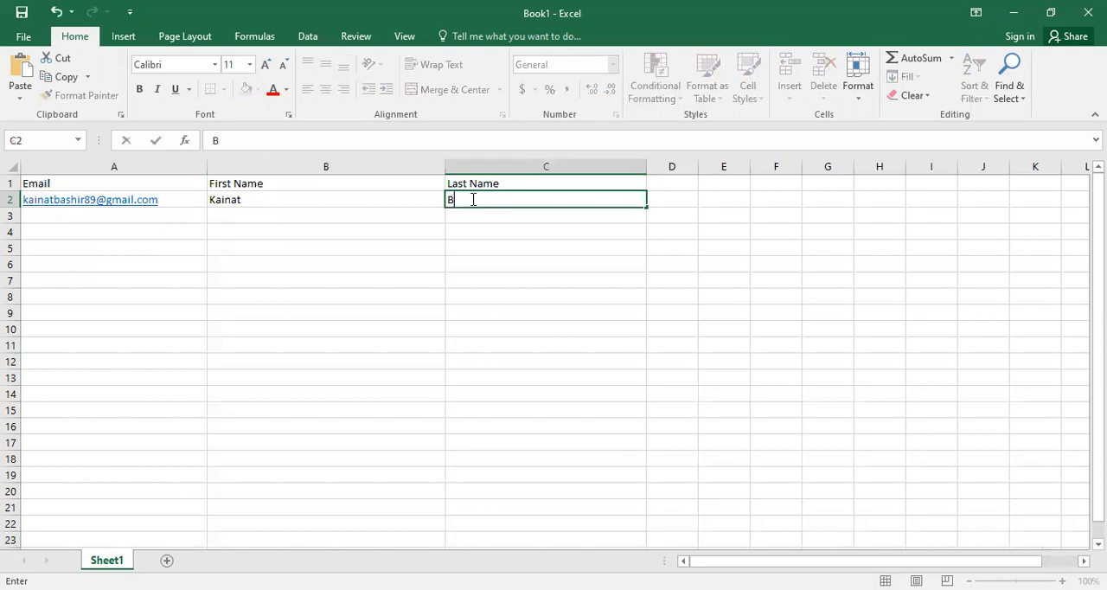
click(331, 217)
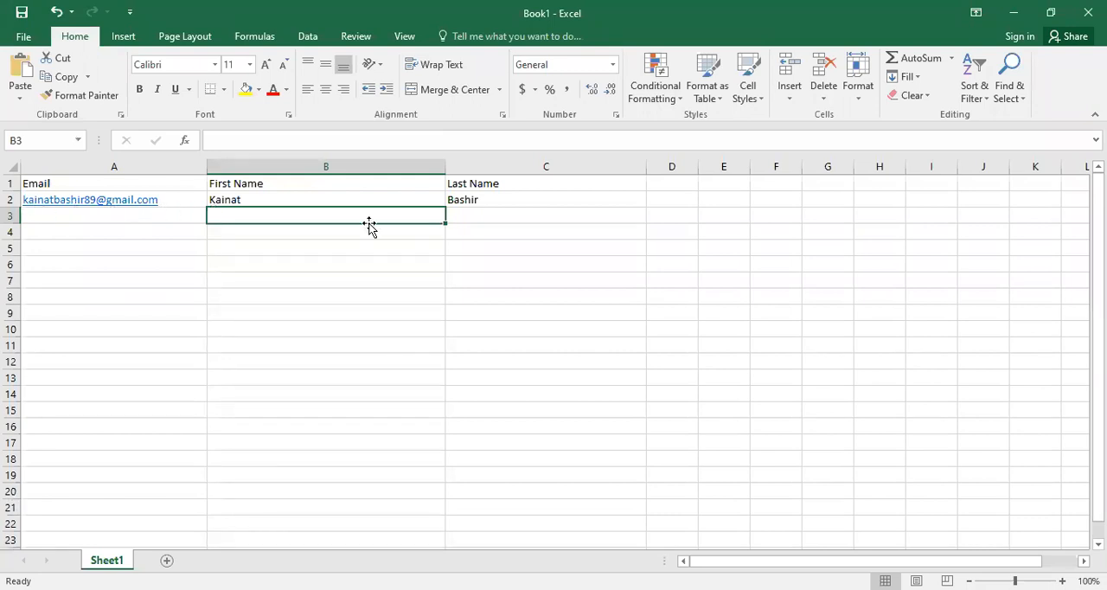
Step: Enter the second contact's email address in cell A3, replacing the autocompleted ending
double_click(113, 216)
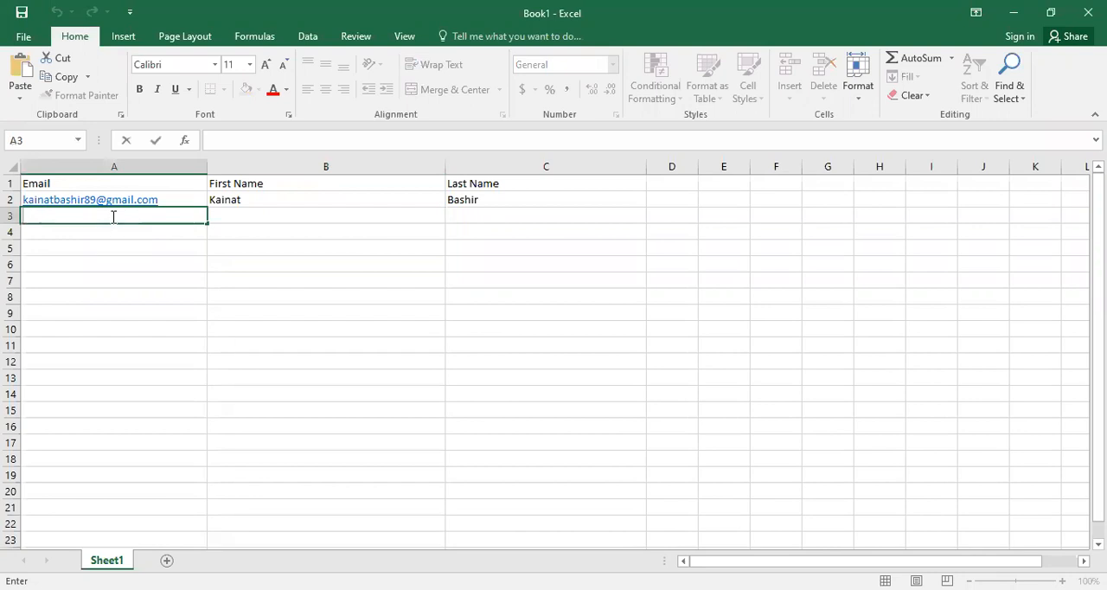
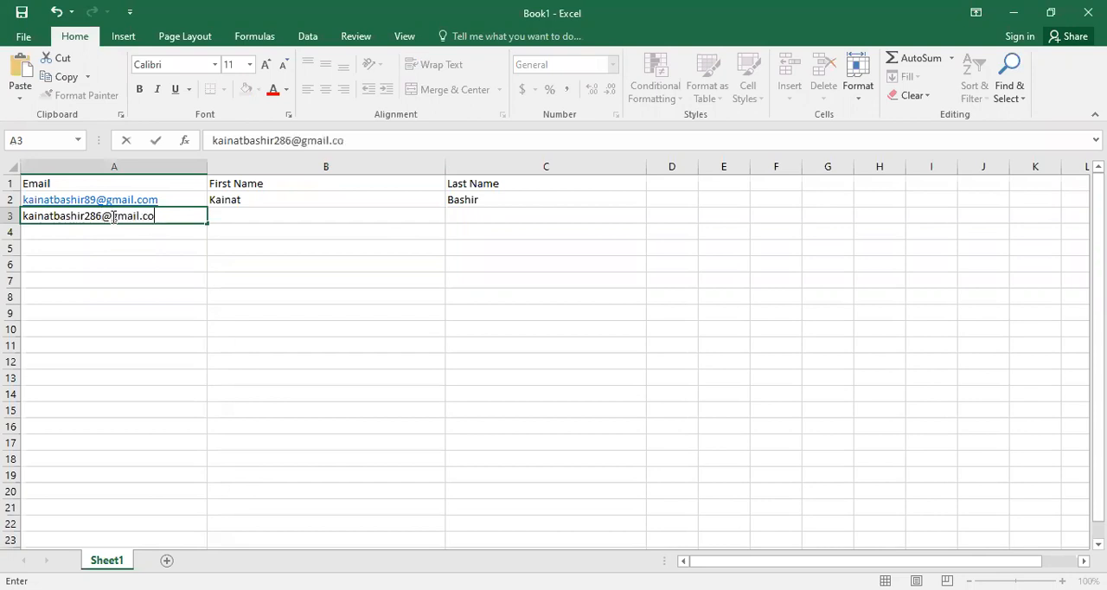
Step: Fill in the second contact's first name in B3 and last name in C3
click(233, 212)
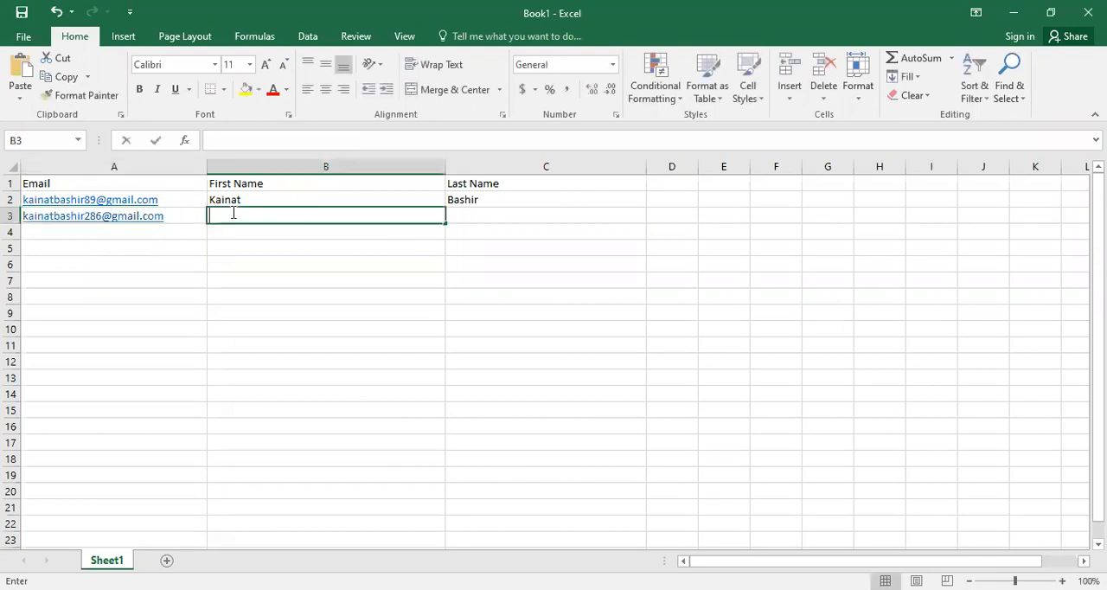
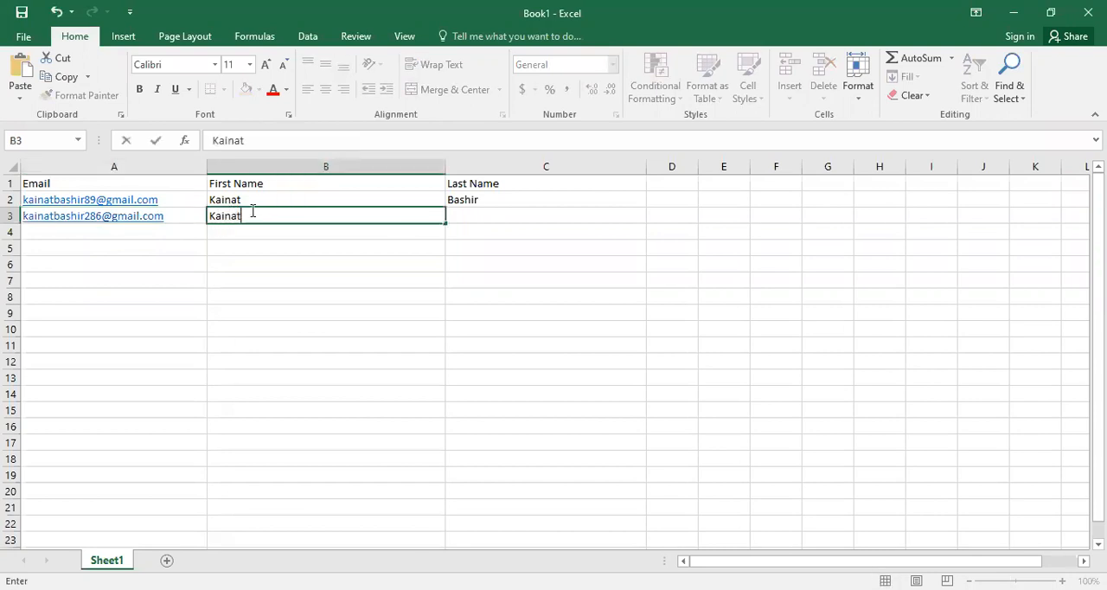
click(481, 218)
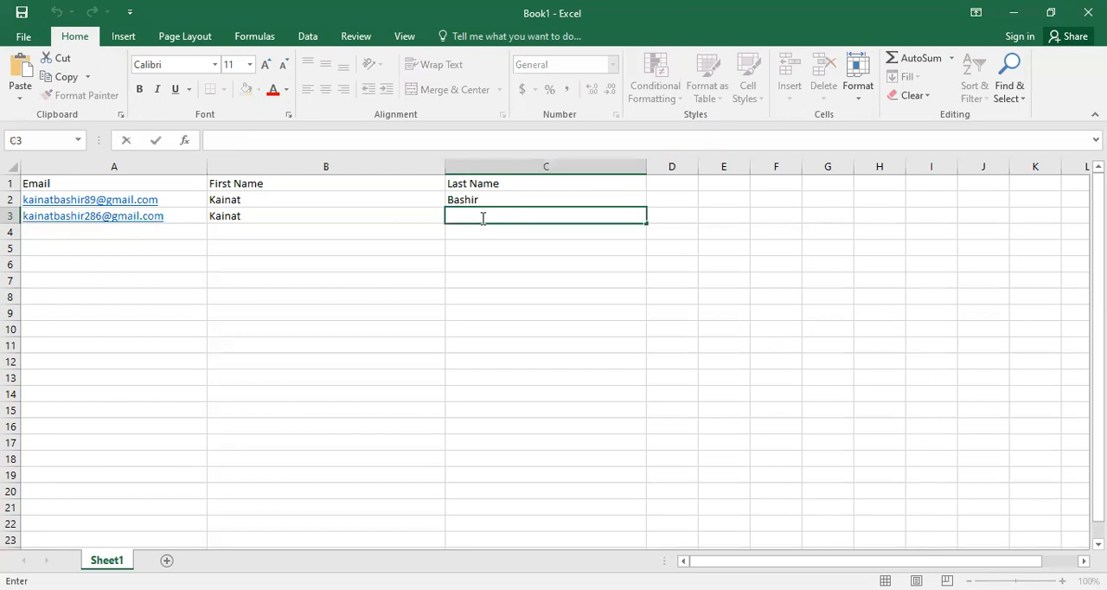
double_click(313, 218)
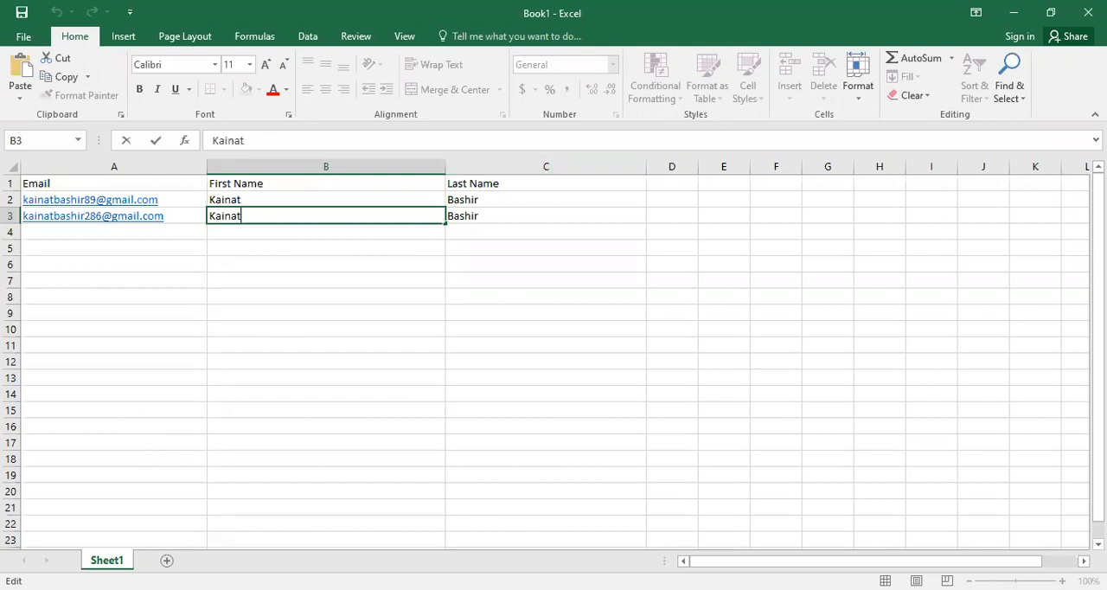
mouse_move(1098, 331)
mouse_down()
mouse_move(1099, 348)
mouse_move(1098, 333)
mouse_up()
Step: Start saving the workbook as a new file in the Downloads folder with the file name Test Emails
click(24, 37)
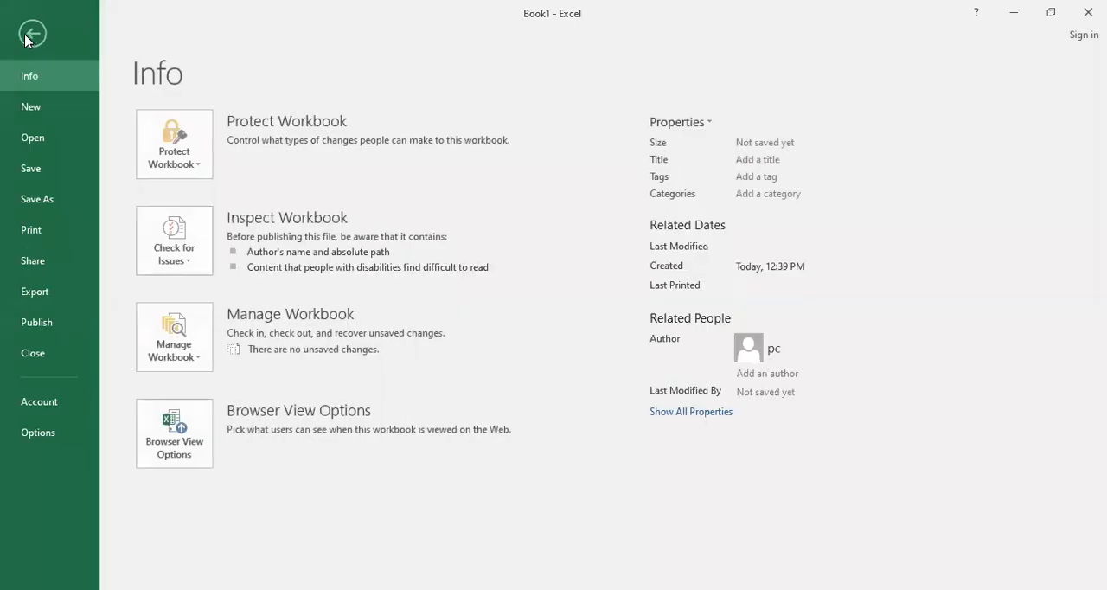
click(37, 201)
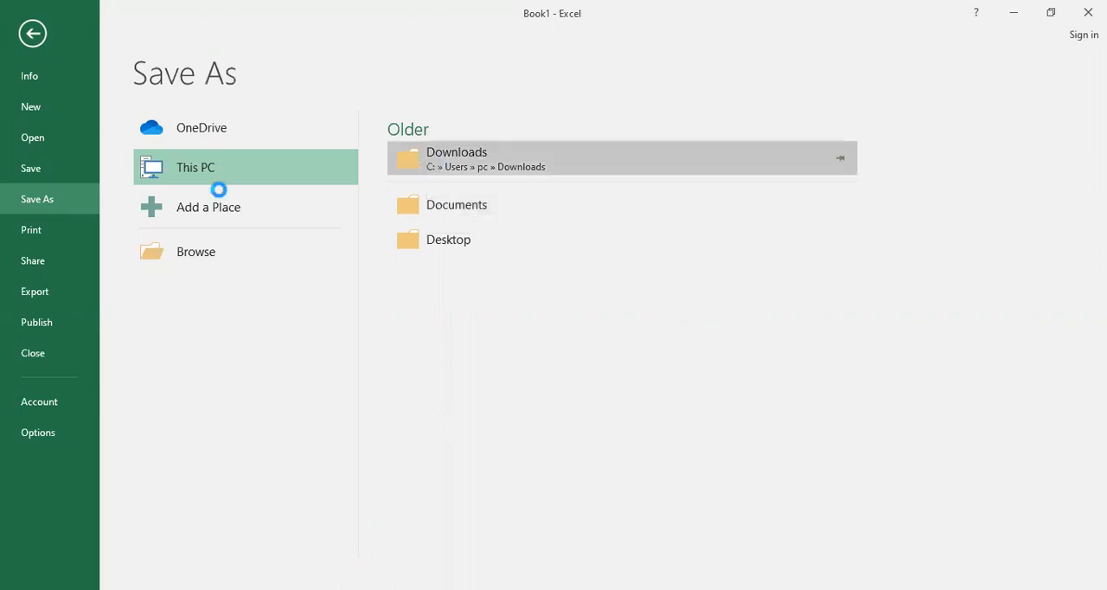
click(495, 165)
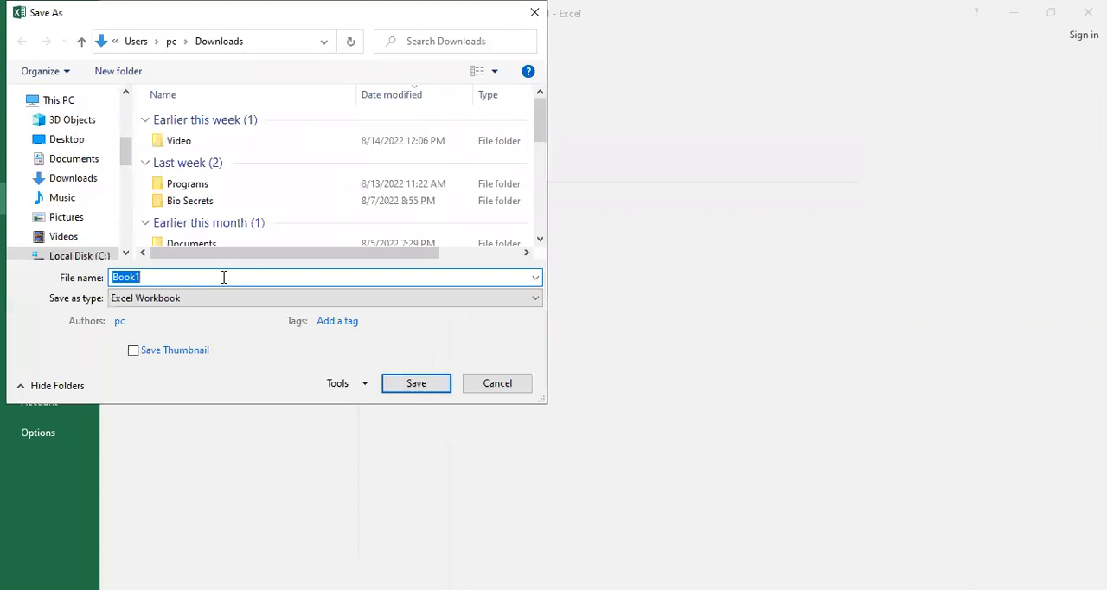
key(BackSpace)
text(Test Emsil)
key(BackSpace)
key(BackSpace)
key(BackSpace)
text(ails)
Step: Save the file in CSV (Comma delimited) format, accepting the possible loss of workbook features
click(239, 304)
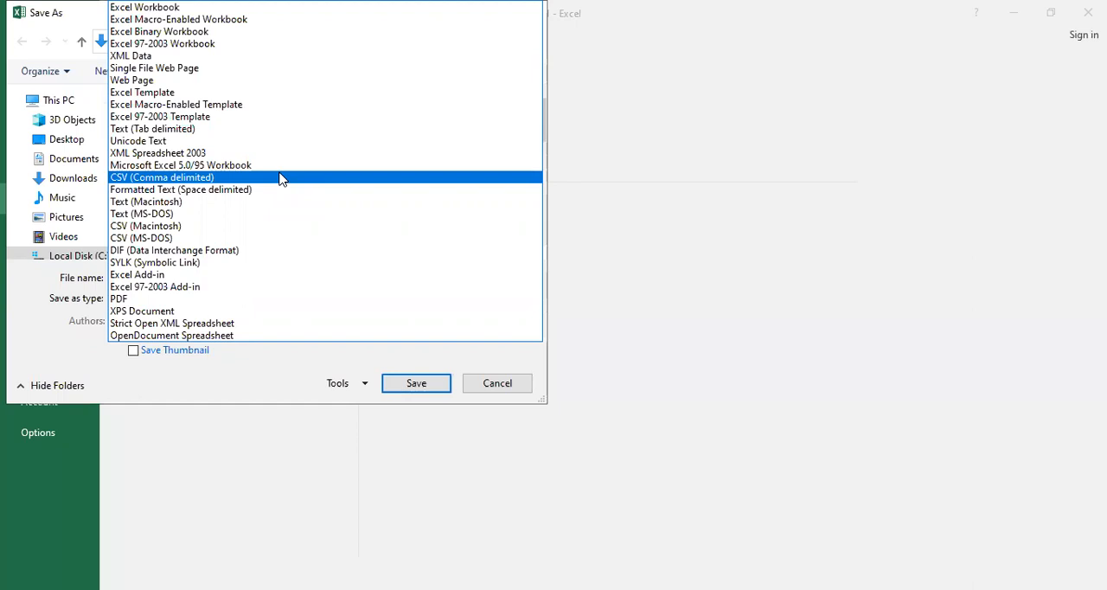
click(169, 177)
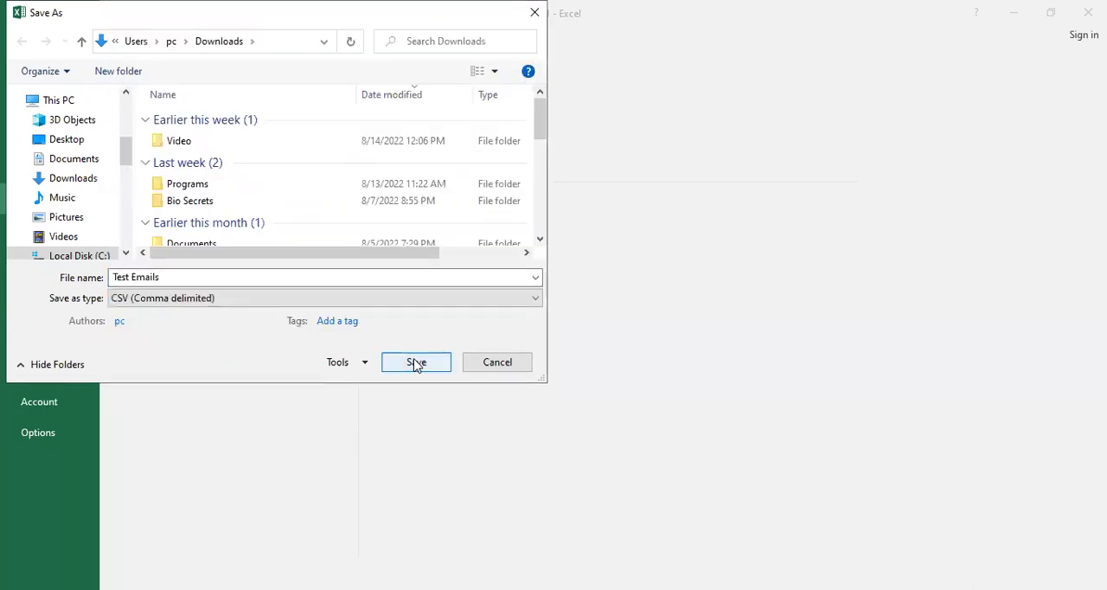
click(416, 364)
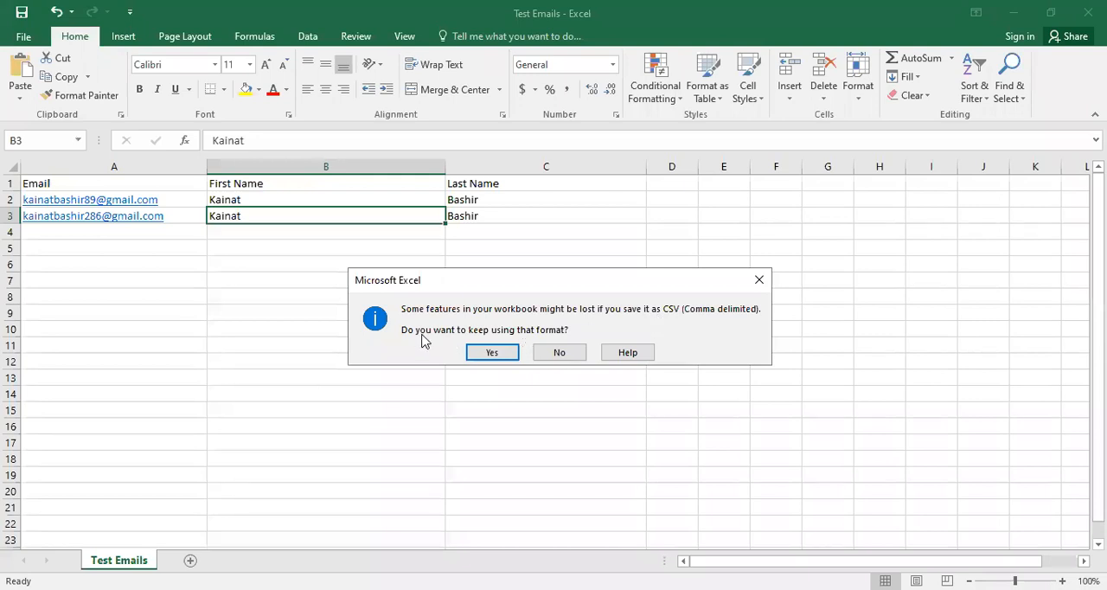
click(494, 351)
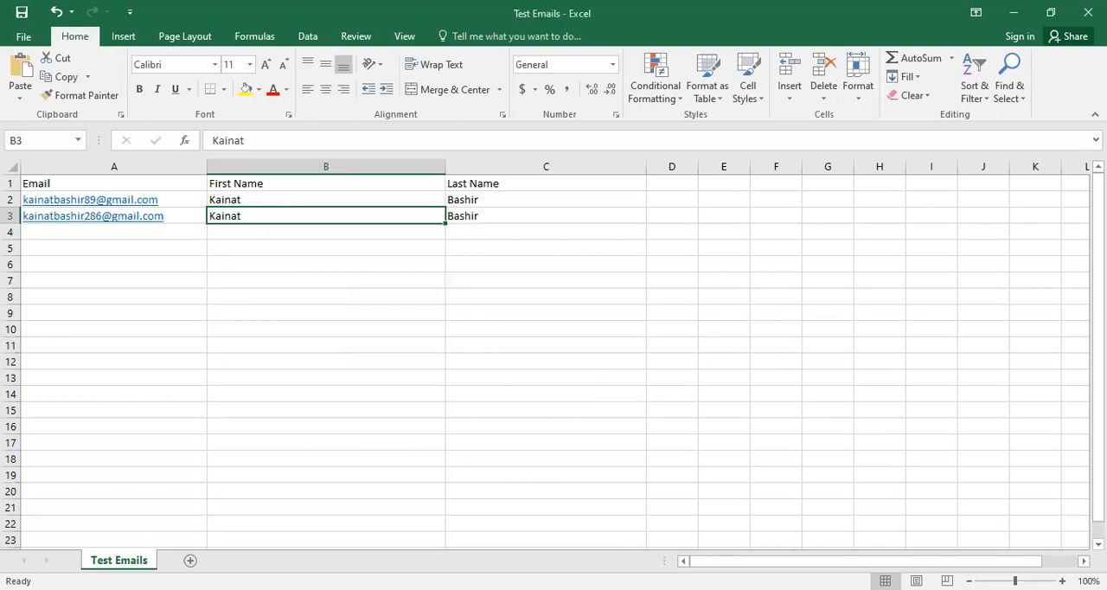
Step: Reopen the saved Test Emails.csv to check it, and switch back to the Klaviyo import page in the browser
key(alt+Tab)
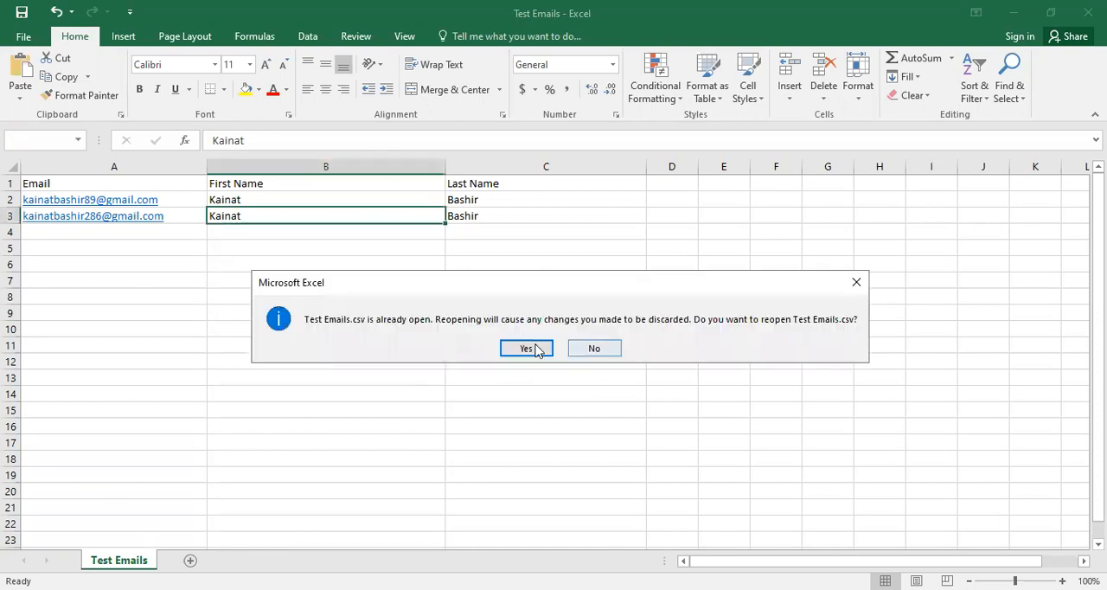
click(527, 348)
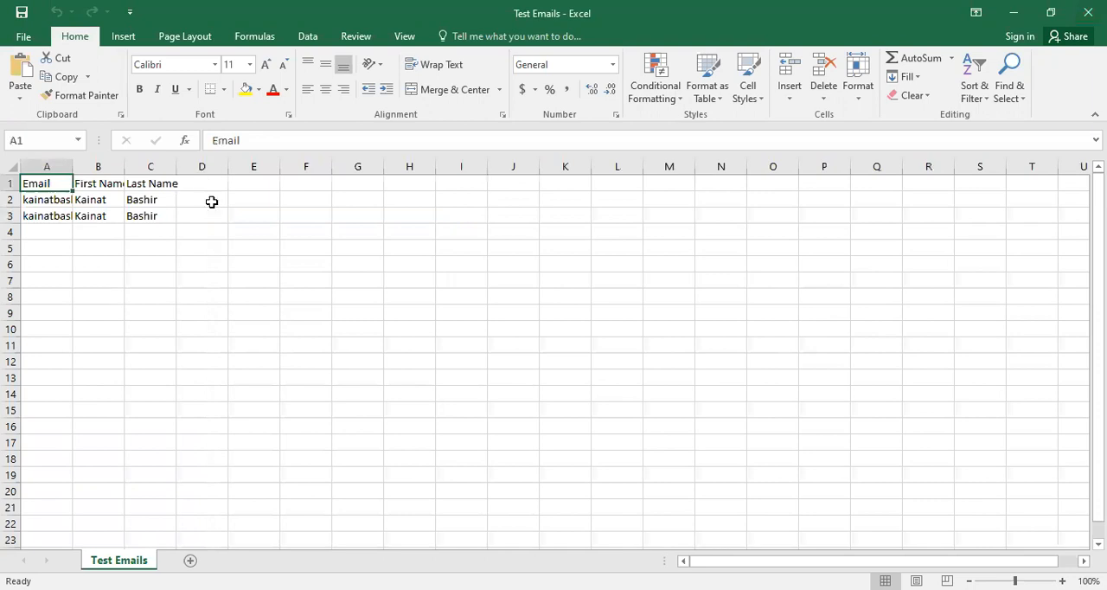
click(1012, 13)
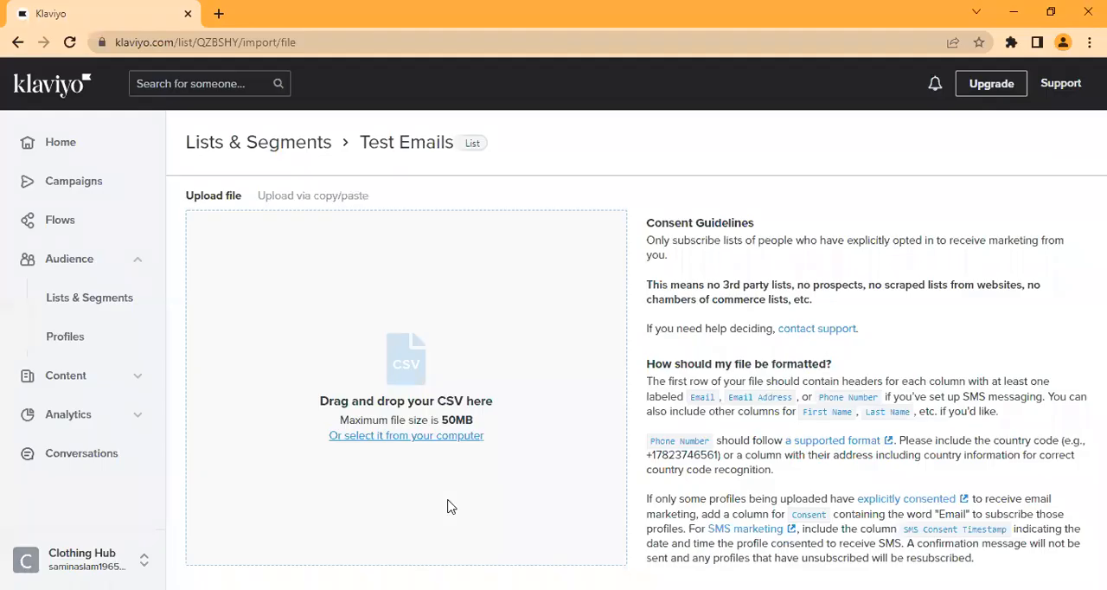
Step: Upload the Test Emails file from the Downloads folder to the Test Emails list
click(386, 441)
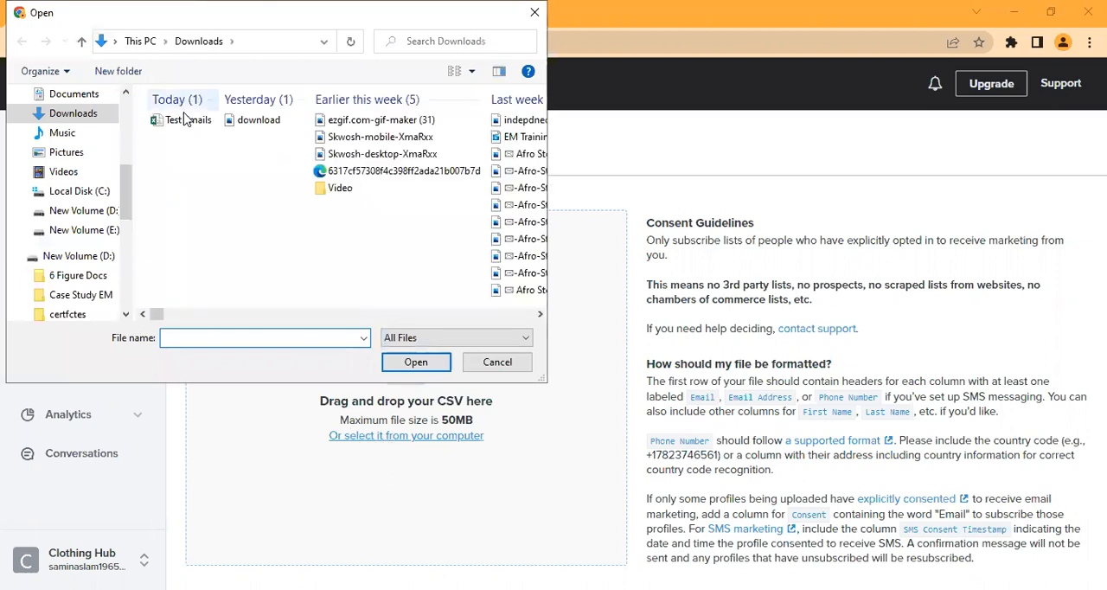
click(195, 123)
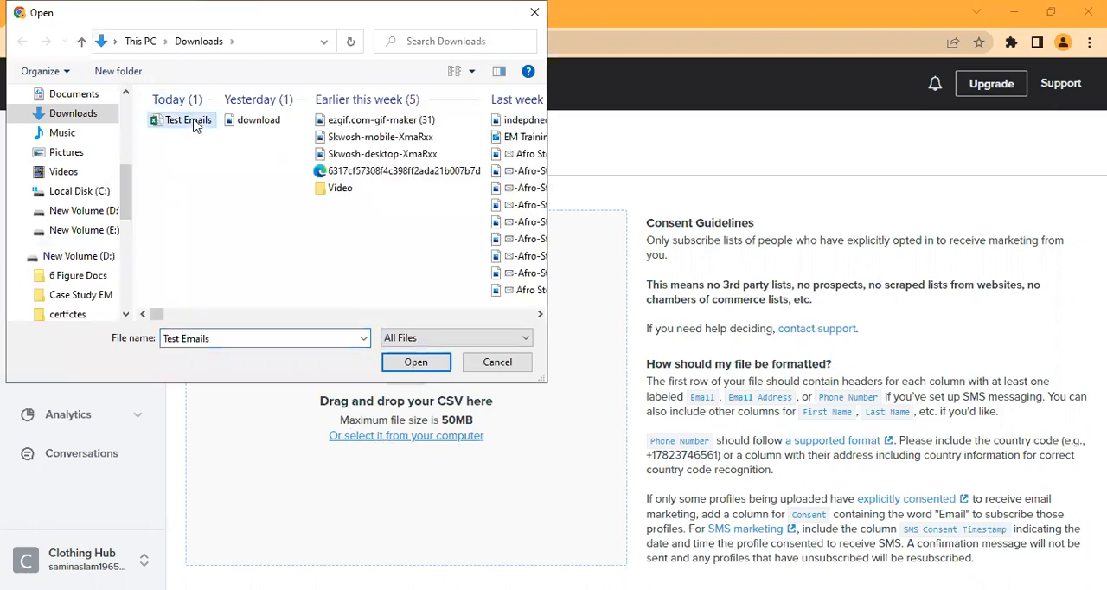
click(416, 362)
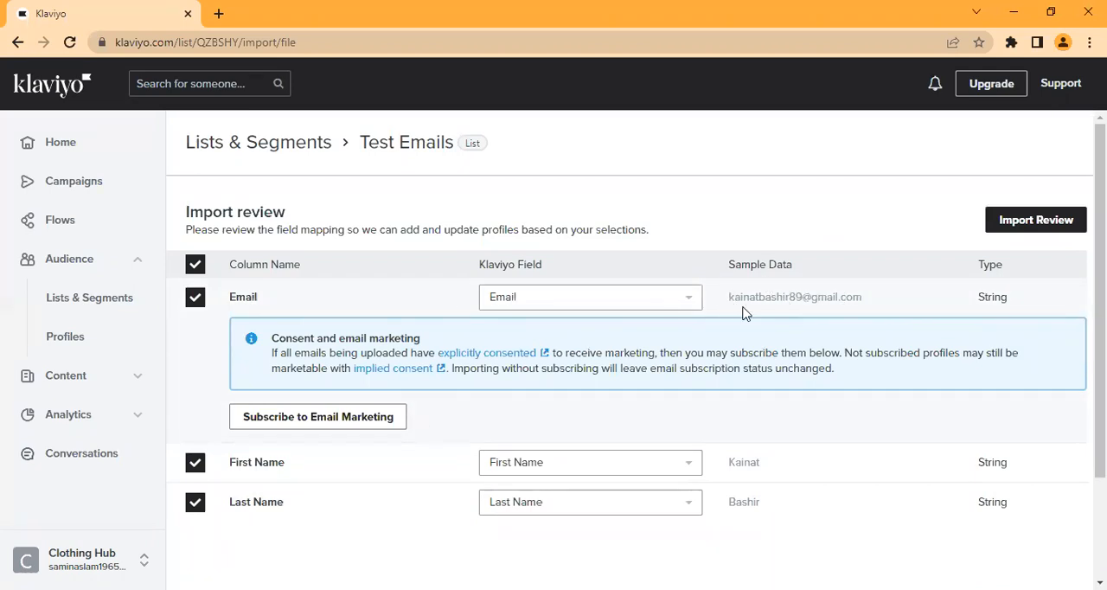
Step: Check the imported column mapping and subscribe the profiles to email marketing, confirming that they have given explicit email consent
drag(729, 296, 872, 302)
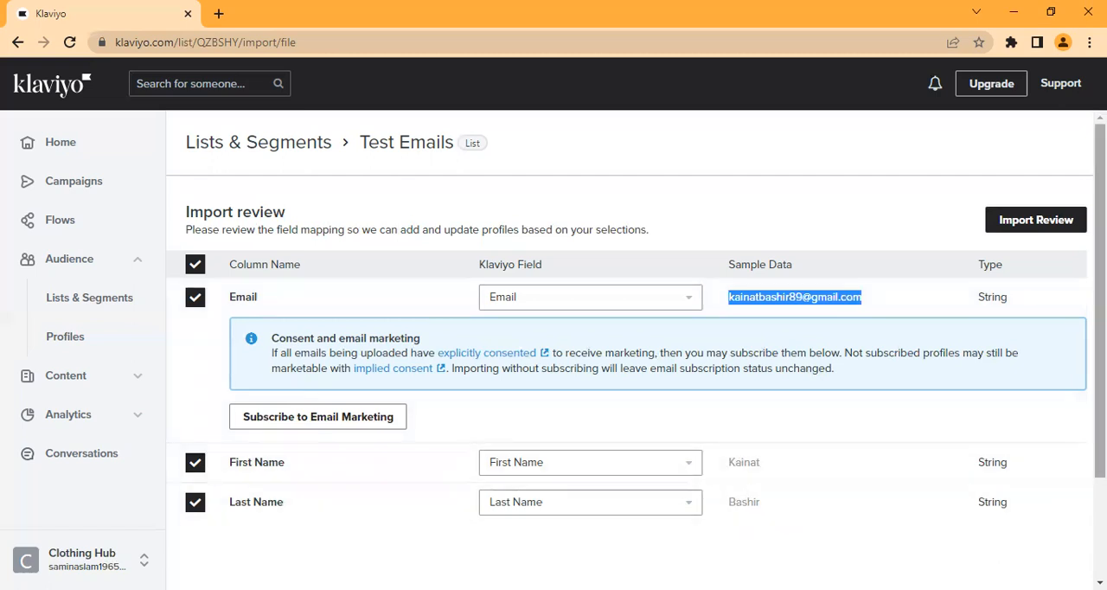
scroll(636, 346, down, 1)
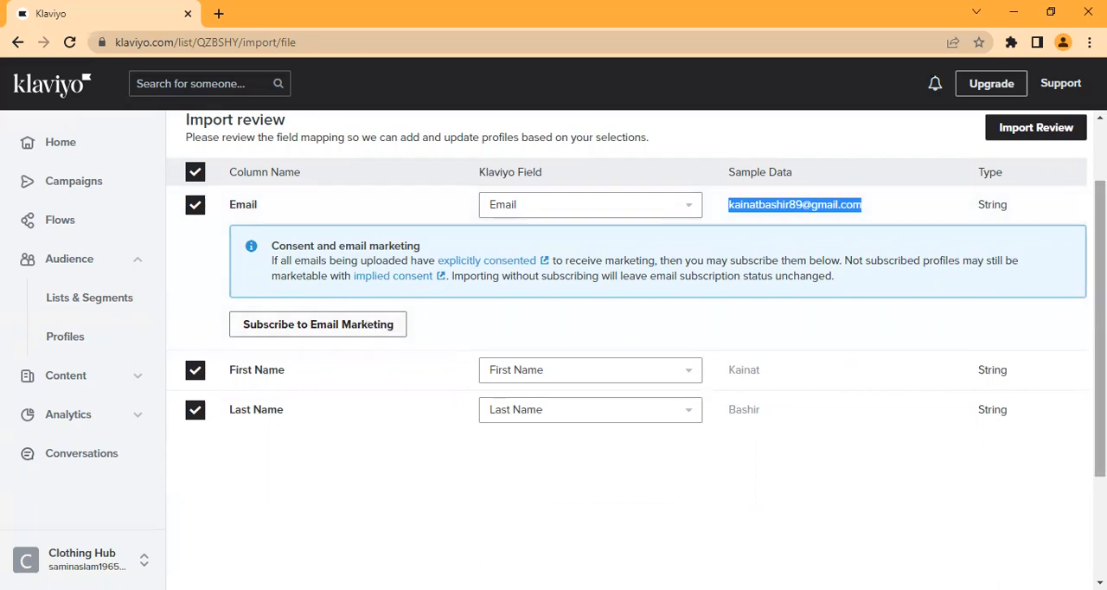
scroll(636, 345, down, 2)
scroll(636, 345, up, 3)
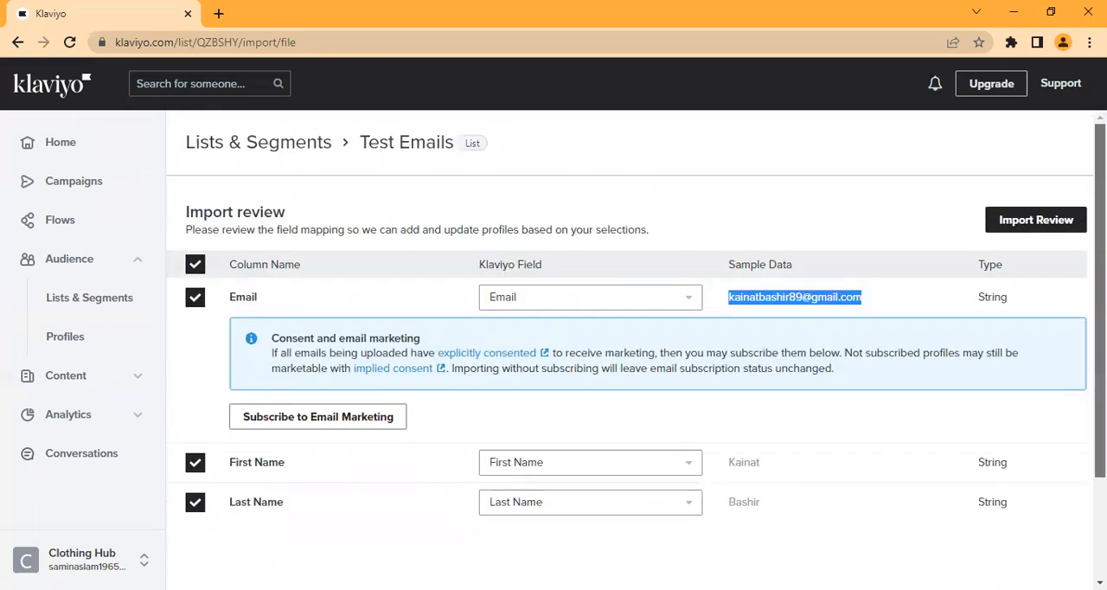
scroll(637, 345, down, 1)
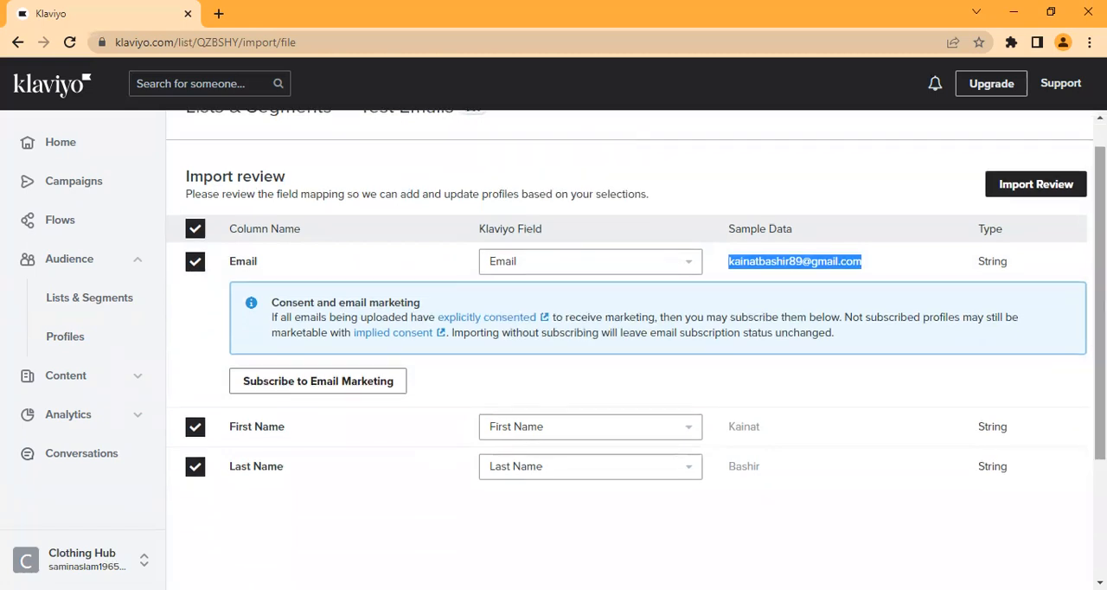
click(350, 385)
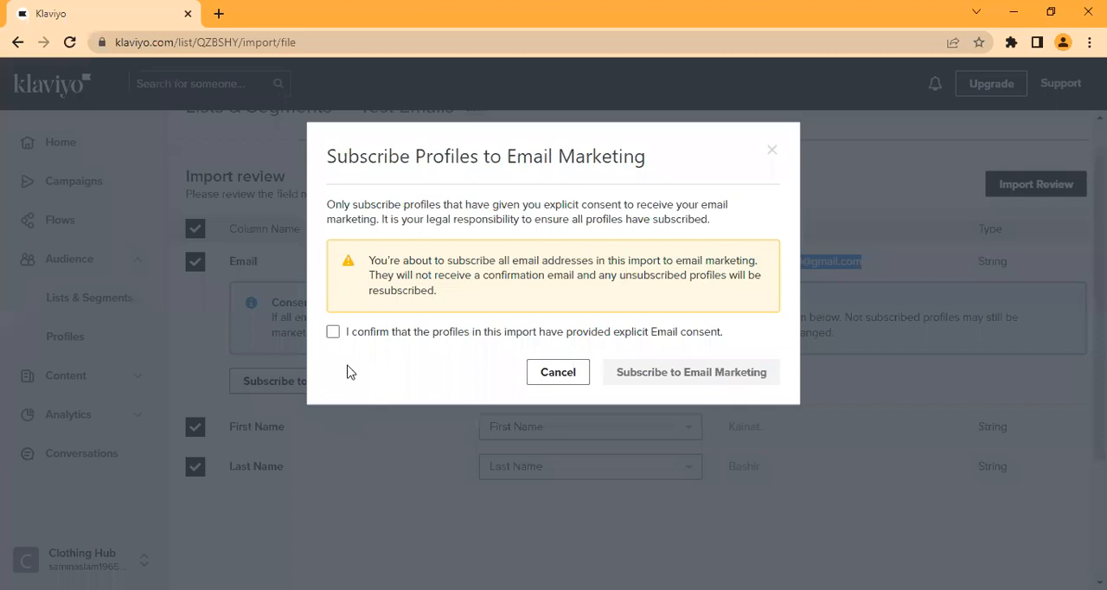
click(333, 336)
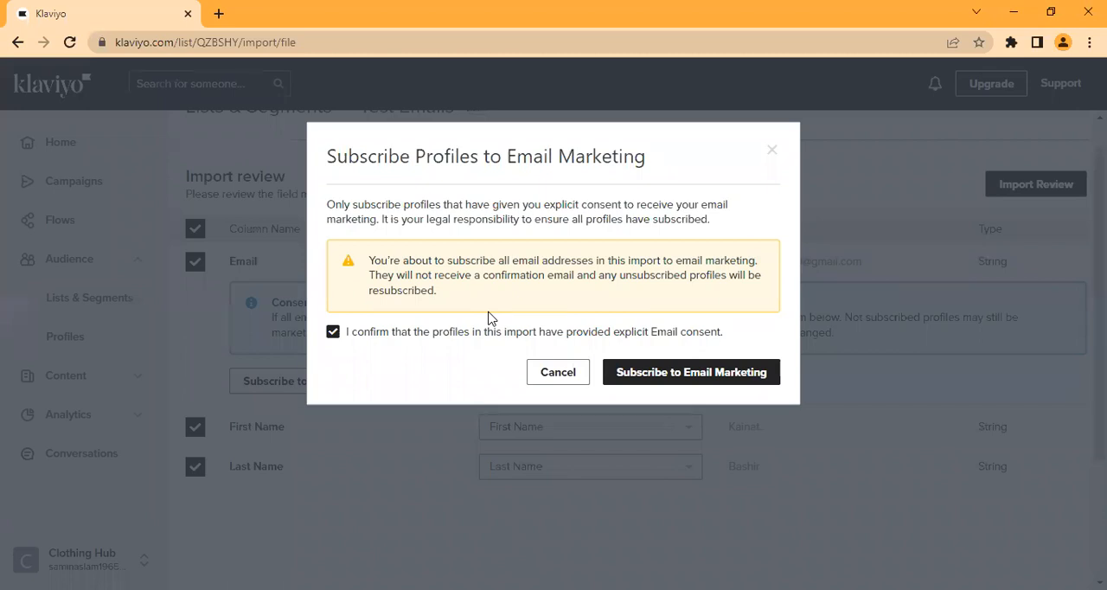
click(699, 374)
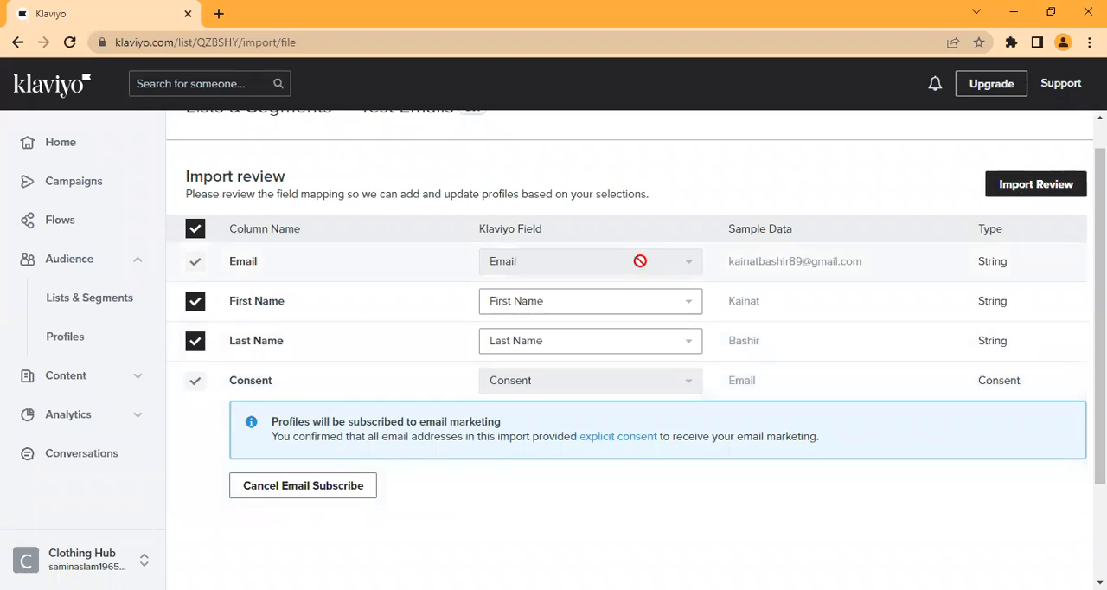
Step: Proceed to the import review and start importing the contacts into the Test Emails list
click(1021, 189)
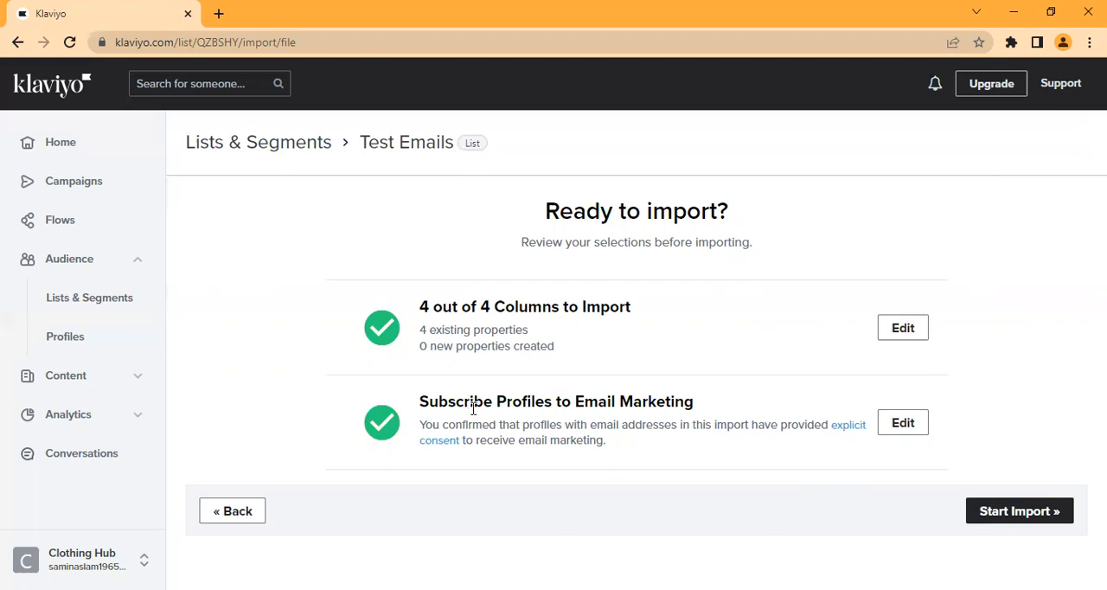
click(1027, 519)
click(1018, 511)
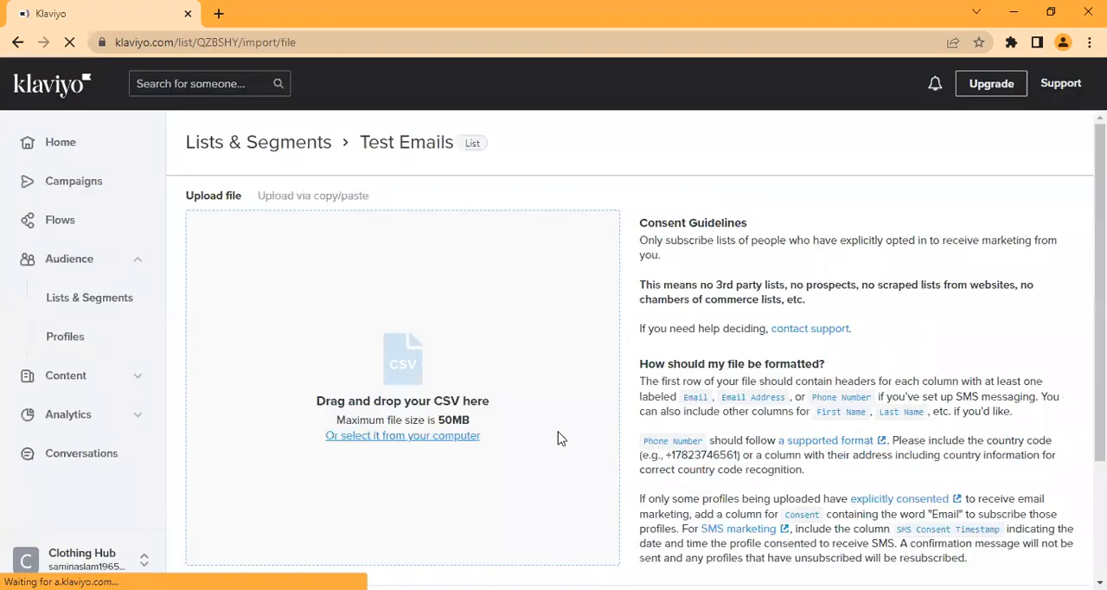
Step: View the imported members of the Test Emails list, and return to the Lists & Segments overview
click(98, 303)
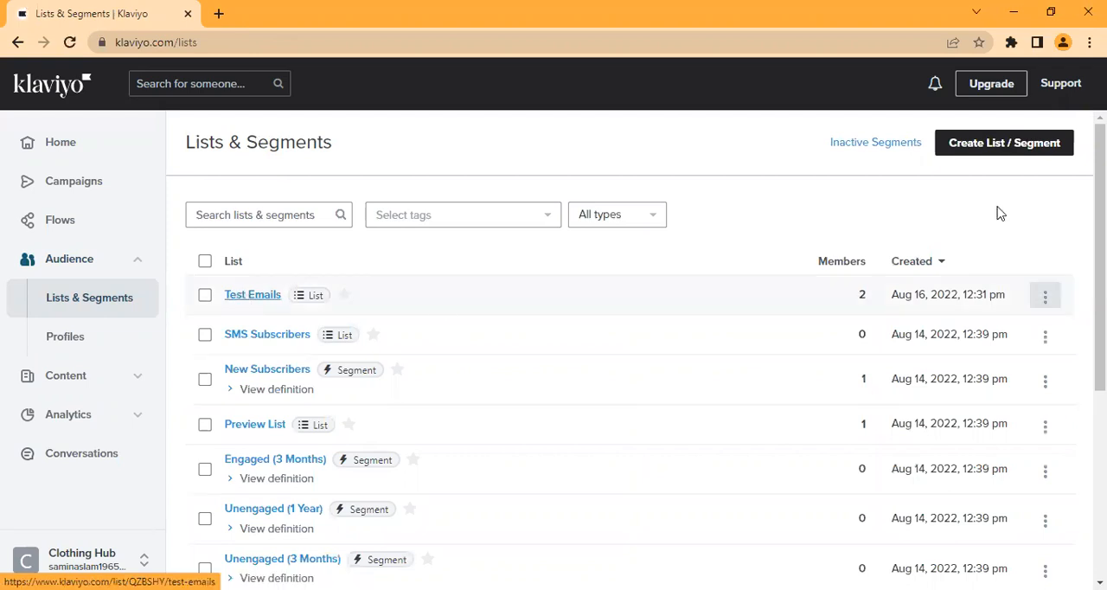
click(252, 295)
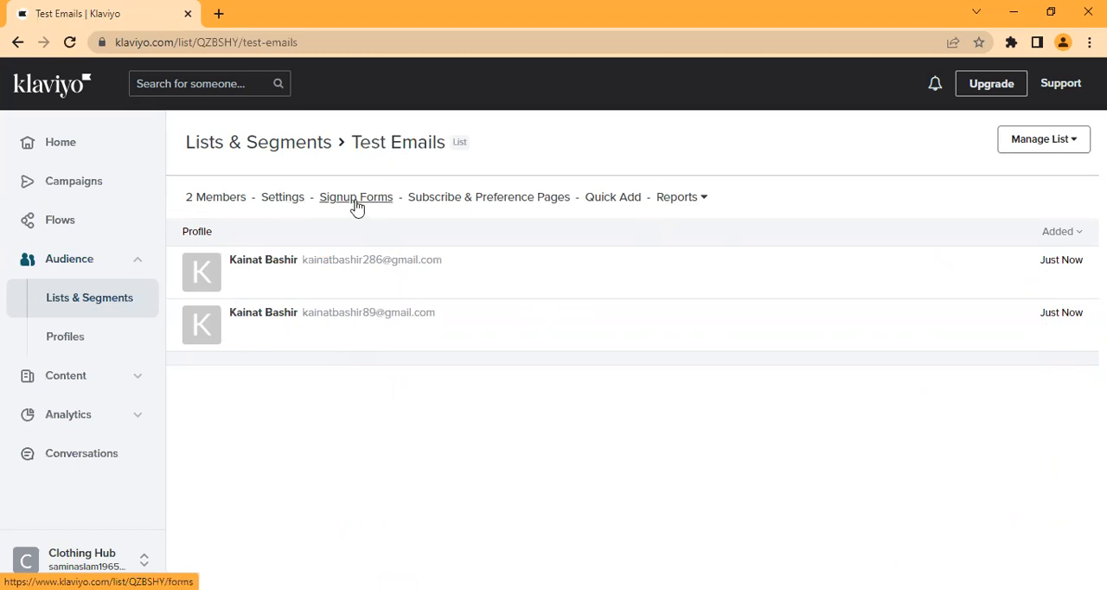
click(105, 302)
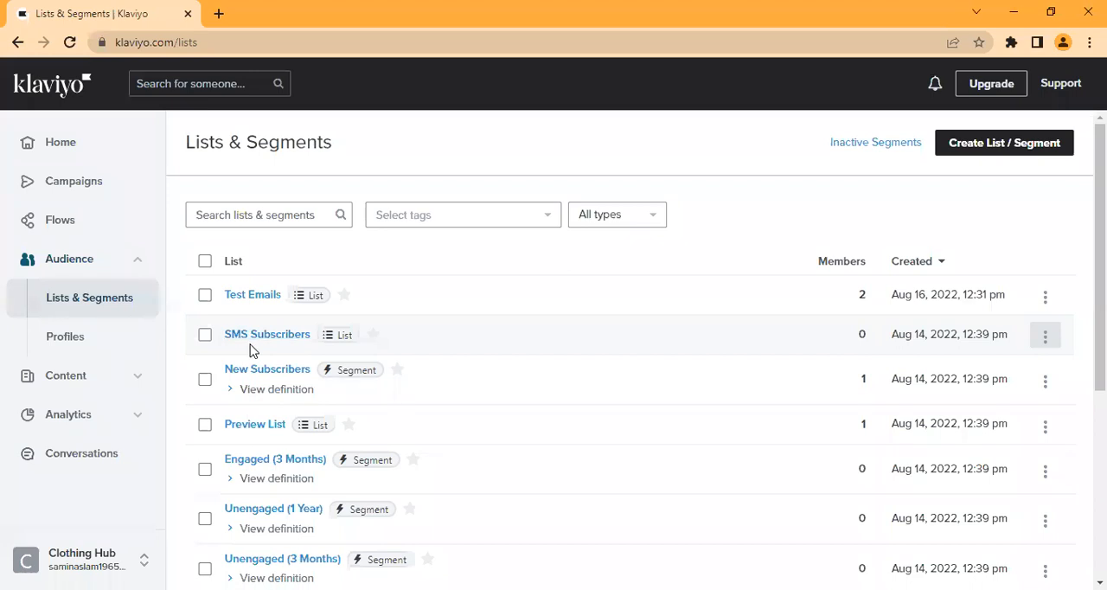
Step: Open the Signup Forms page under Content and browse the available form templates
click(128, 380)
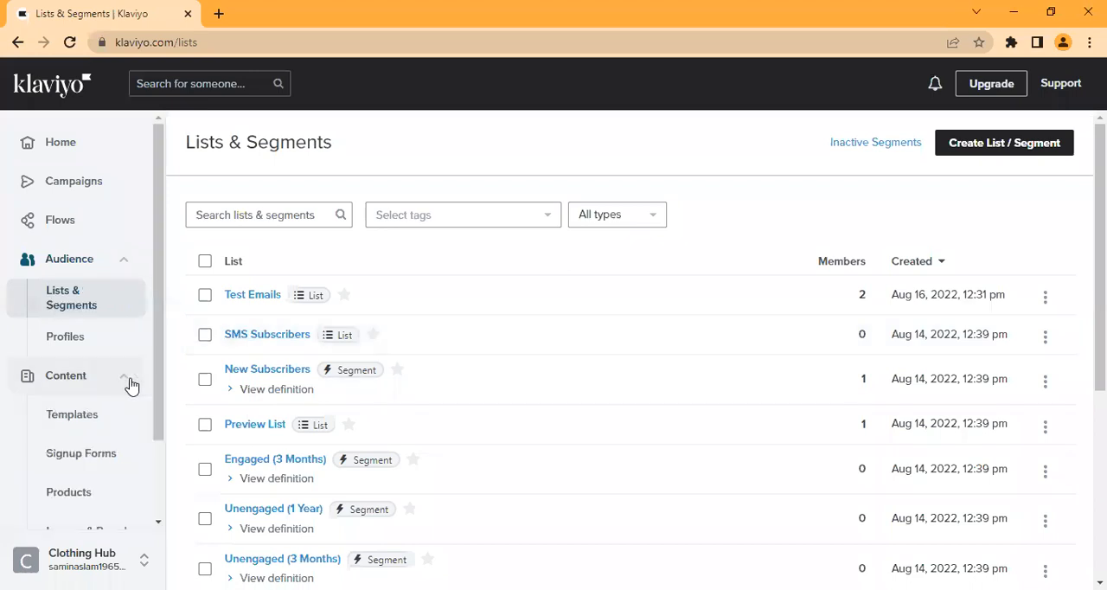
click(109, 460)
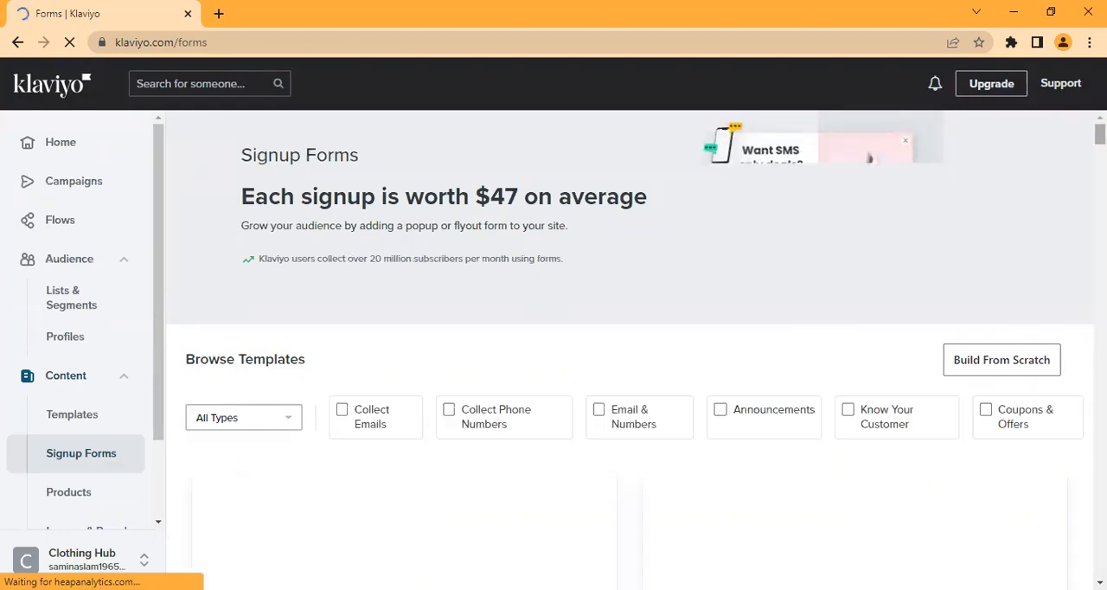
scroll(869, 158, down, 2)
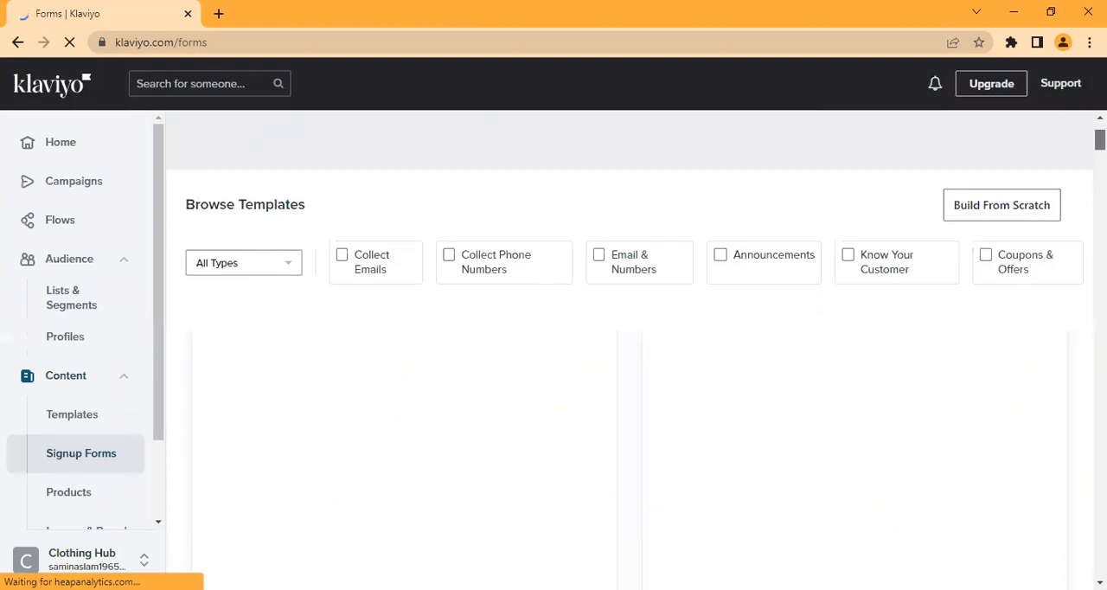
scroll(629, 346, down, 10)
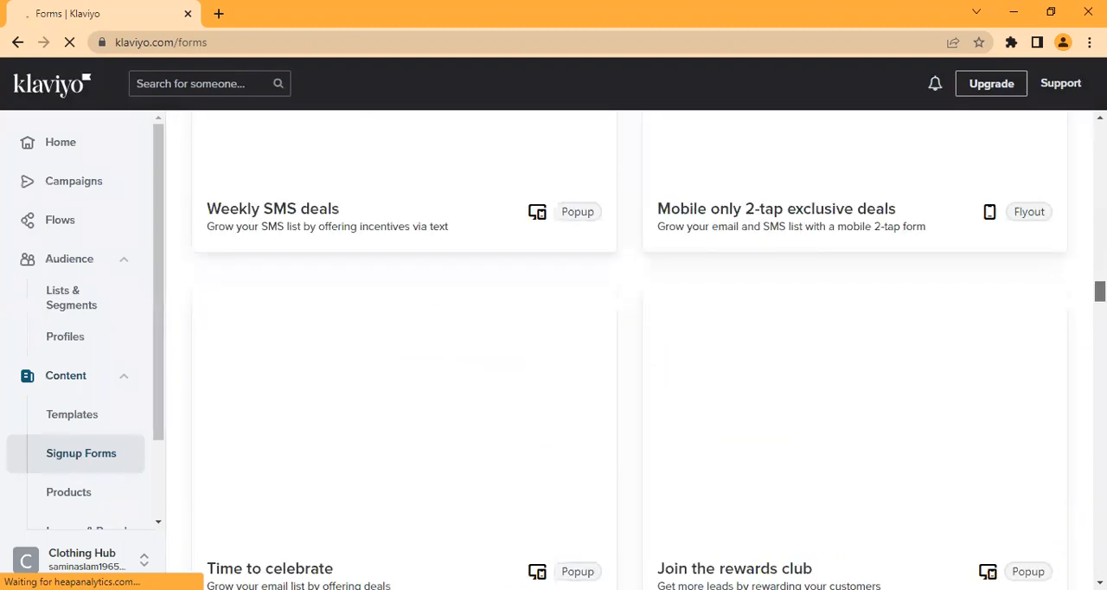
scroll(631, 346, up, 12)
scroll(632, 346, down, 3)
drag(1100, 146, 1100, 145)
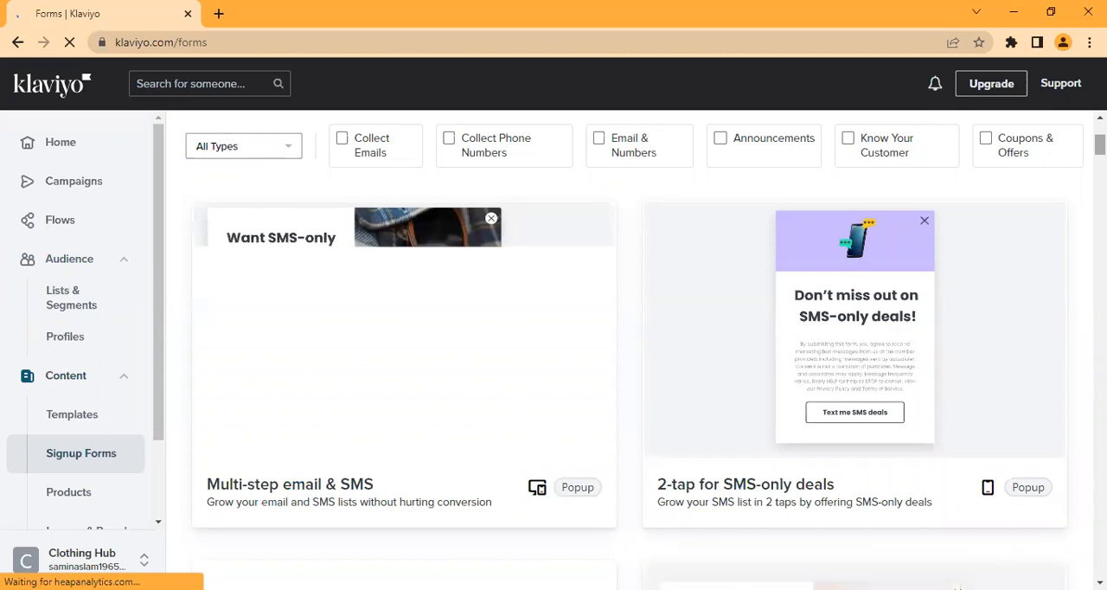
scroll(630, 346, down, 5)
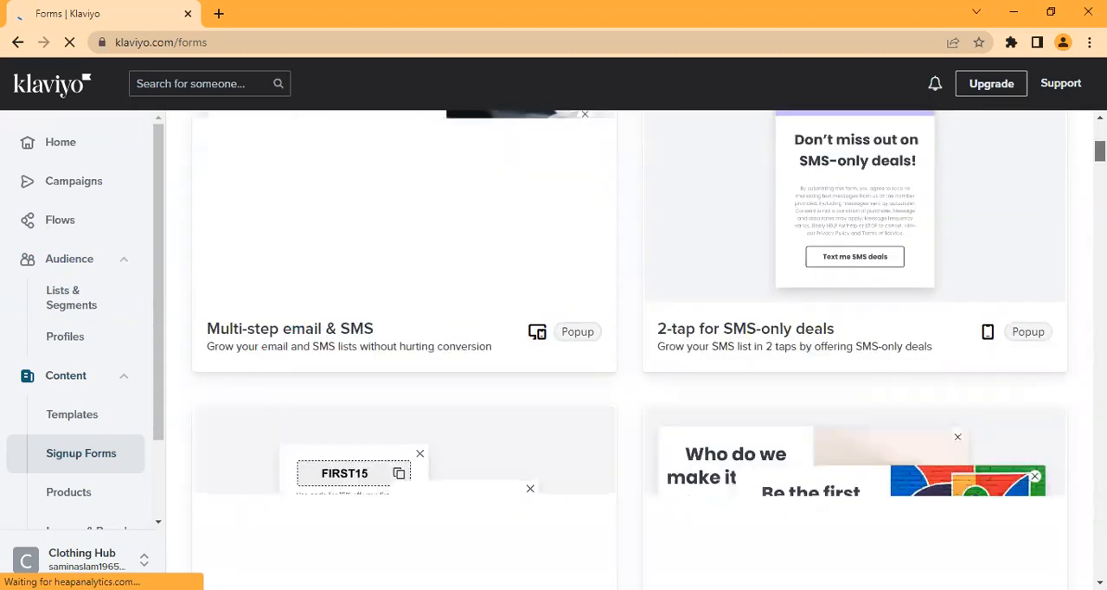
scroll(629, 346, up, 15)
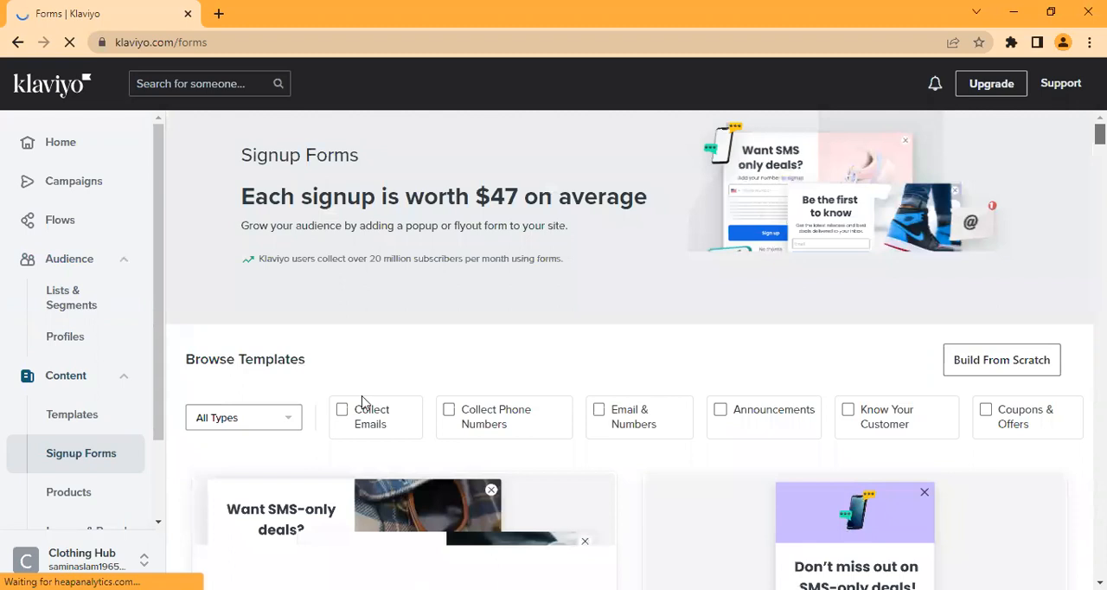
Step: Filter the signup form templates to the Popup type
click(260, 422)
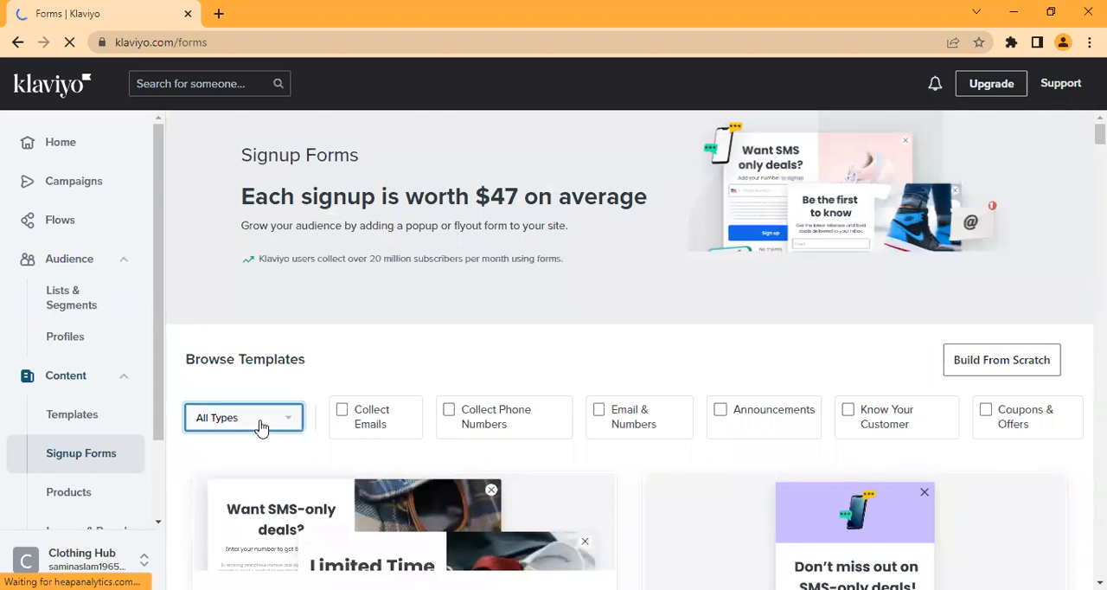
click(302, 381)
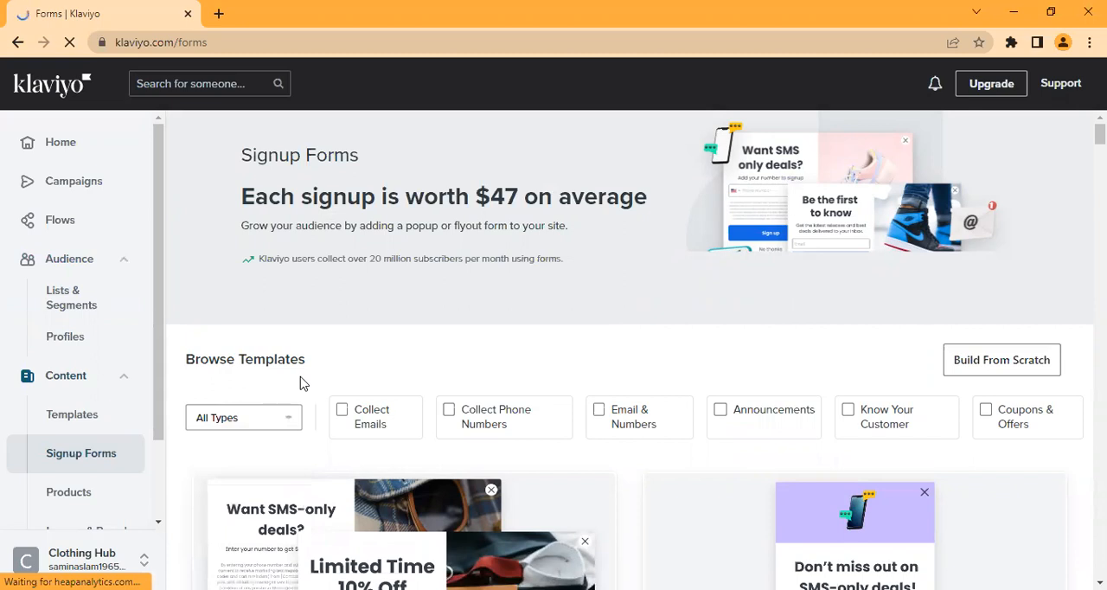
click(249, 419)
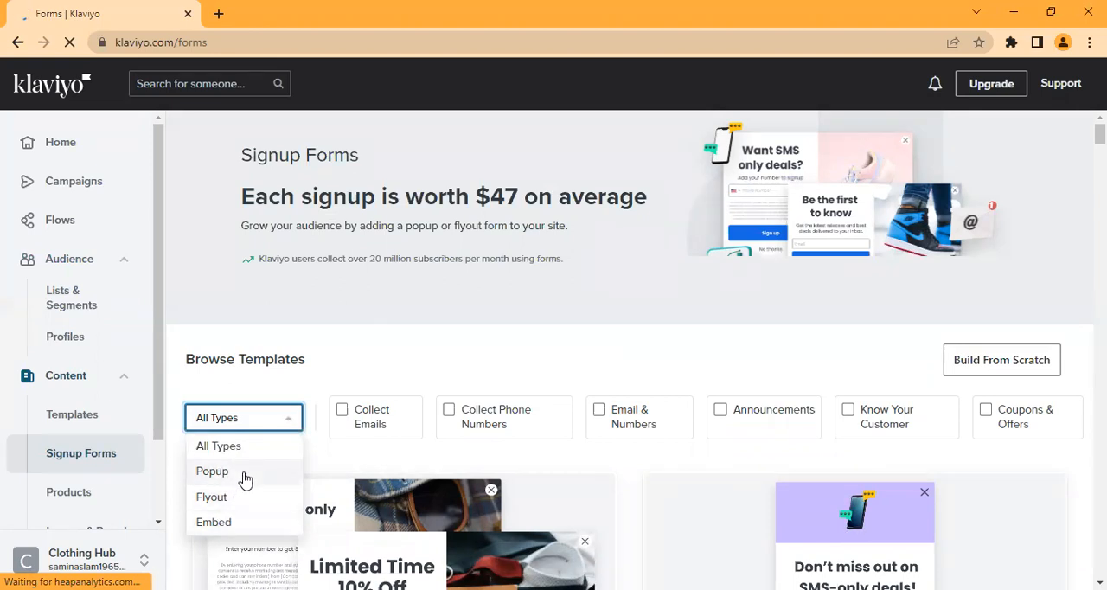
click(298, 343)
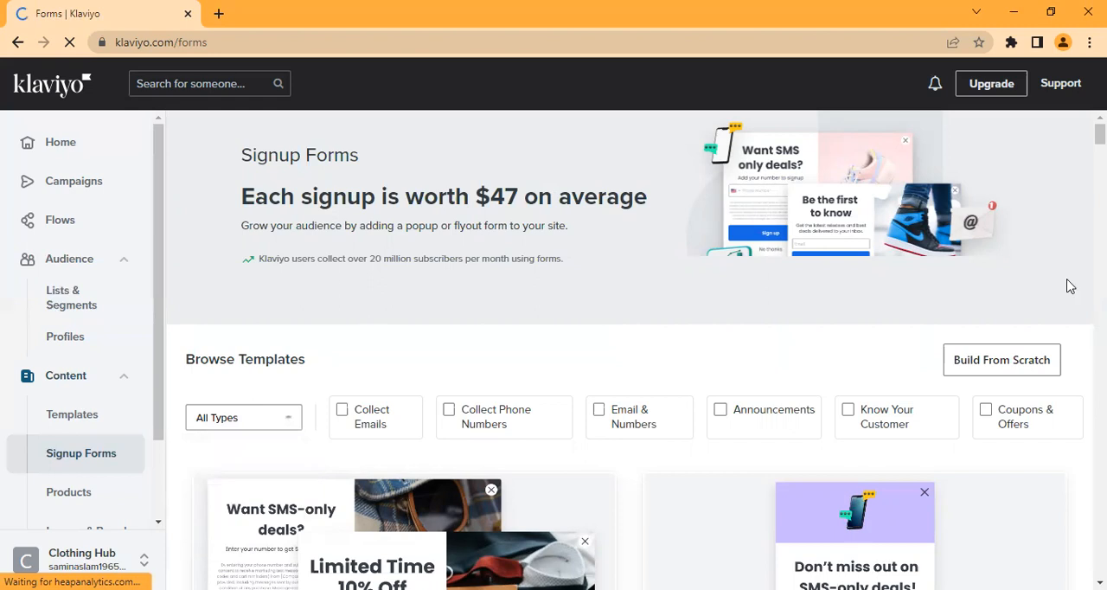
scroll(629, 350, down, 2)
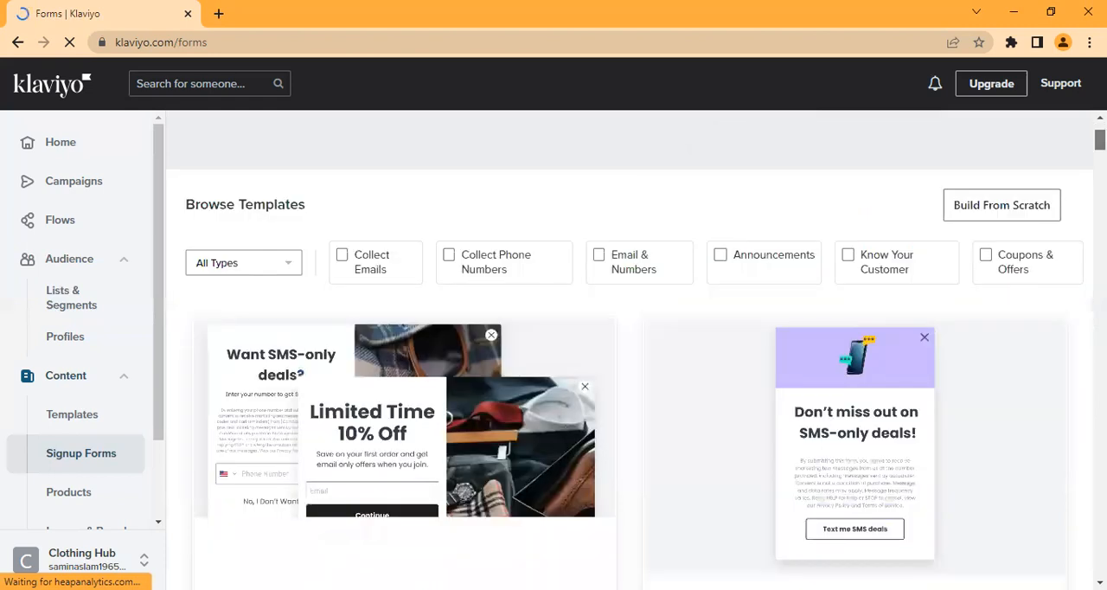
click(237, 307)
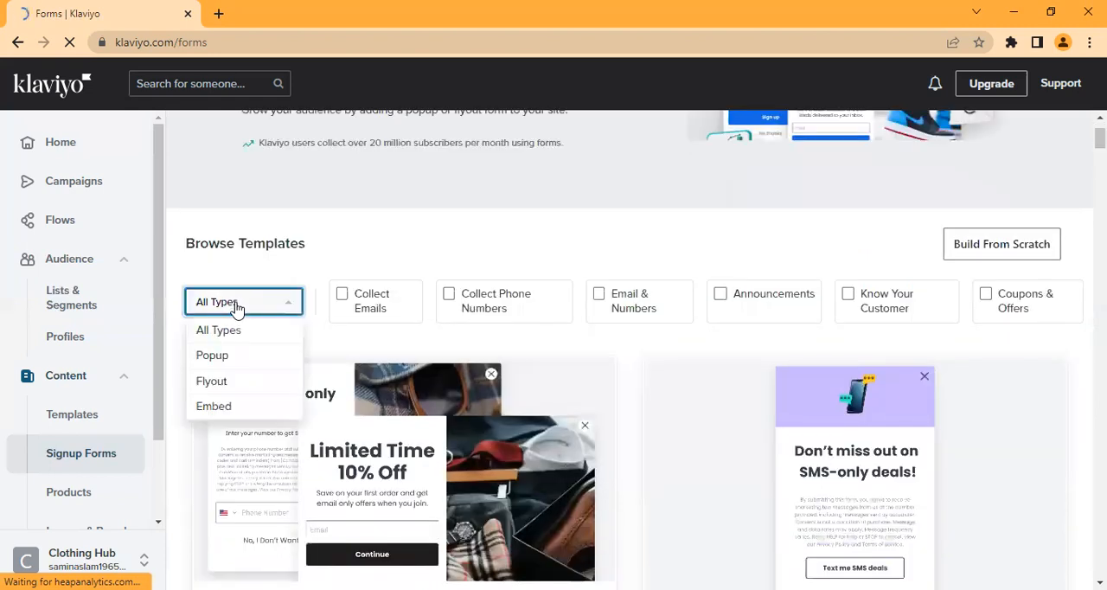
click(233, 356)
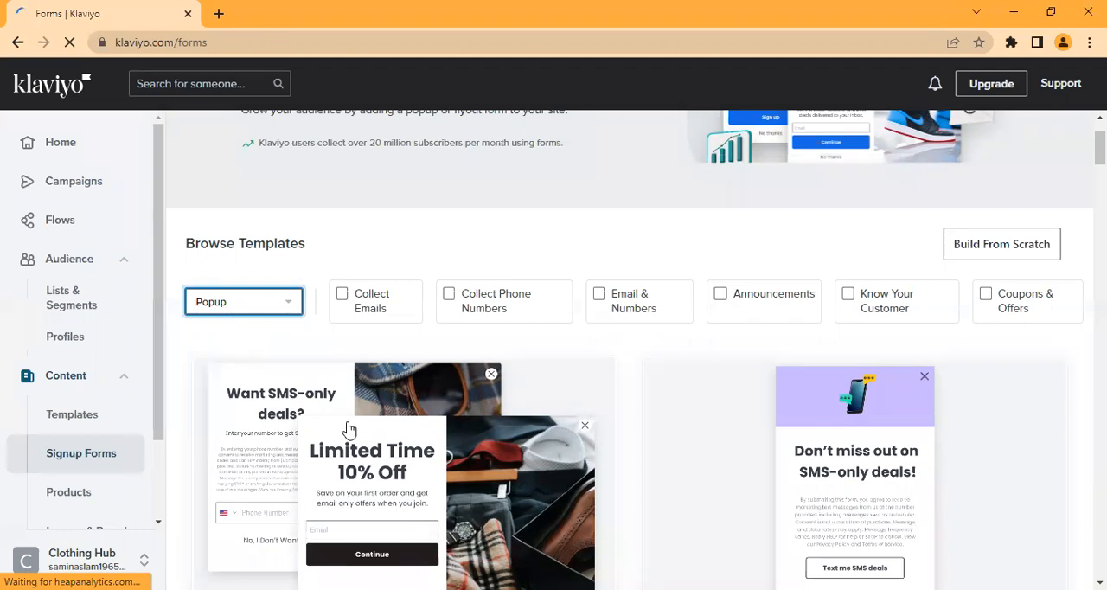
Step: Filter the signup form templates by the Flyout type and after that by the Embed type
click(262, 314)
click(227, 385)
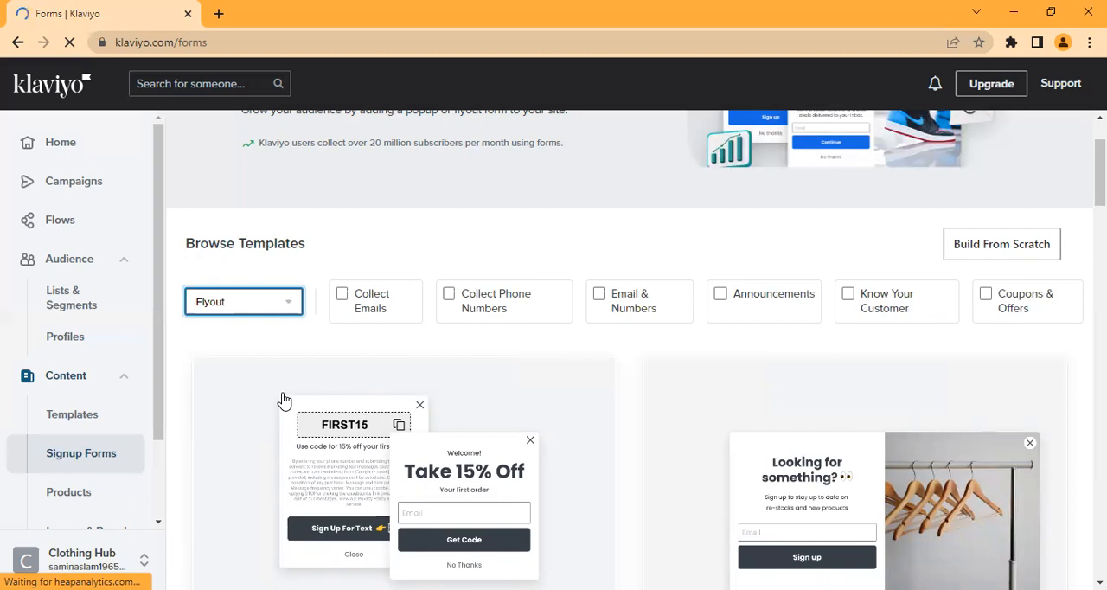
click(254, 310)
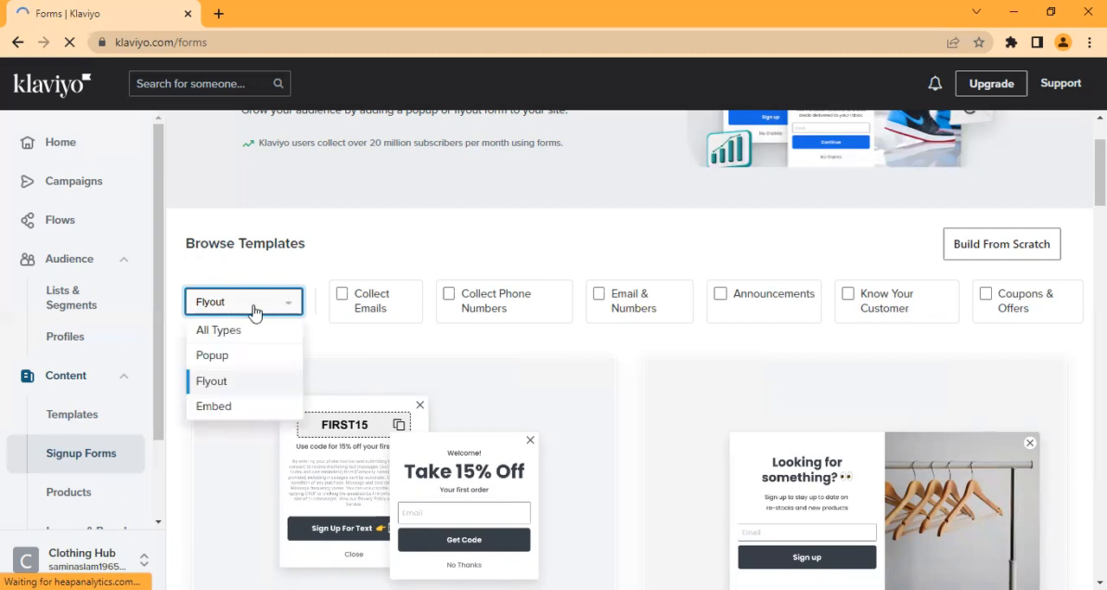
click(247, 406)
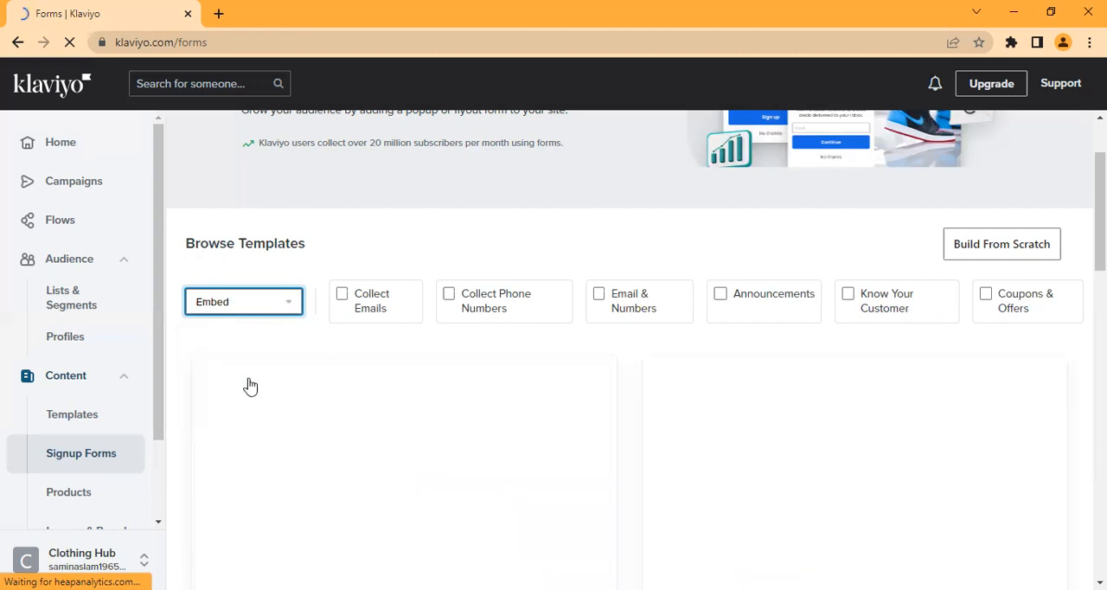
Step: Search the web for "dablew tech" in a new browser tab and open the dablew.pk store
click(219, 13)
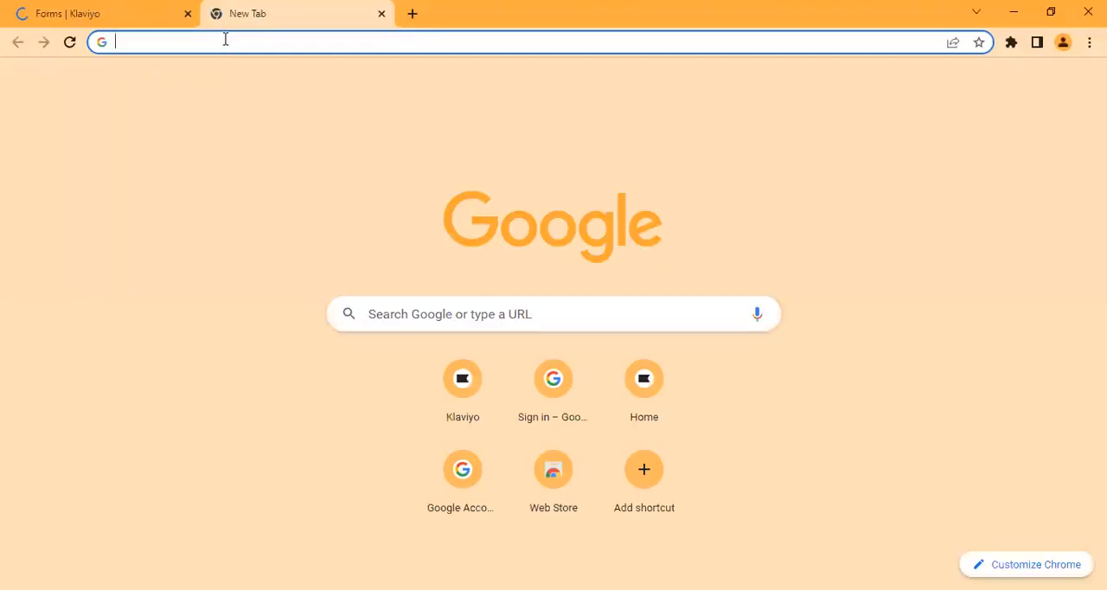
text(d)
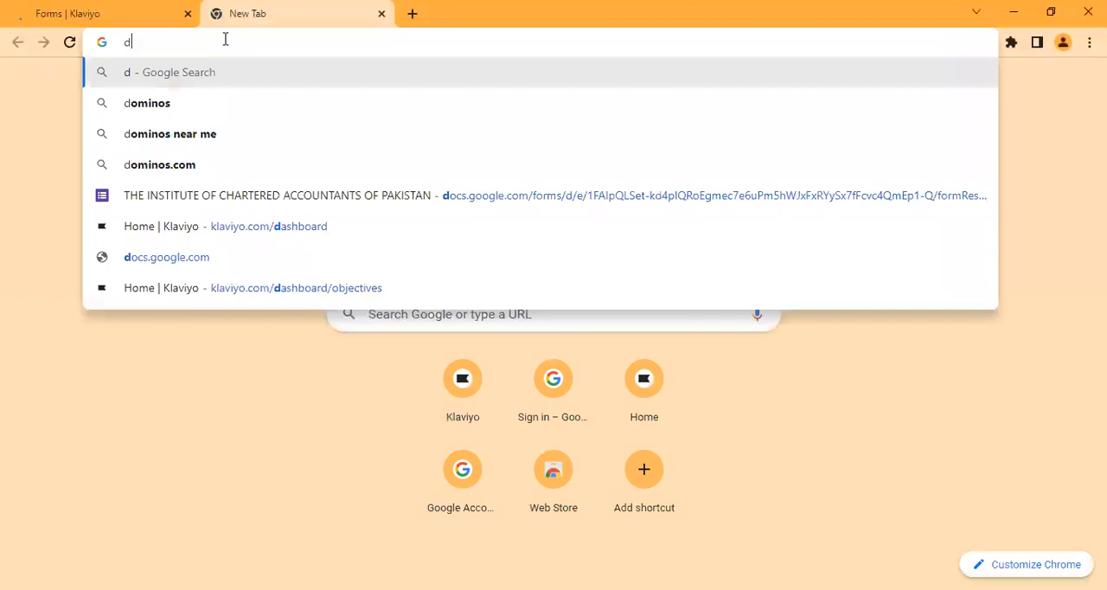
text(ablew tech)
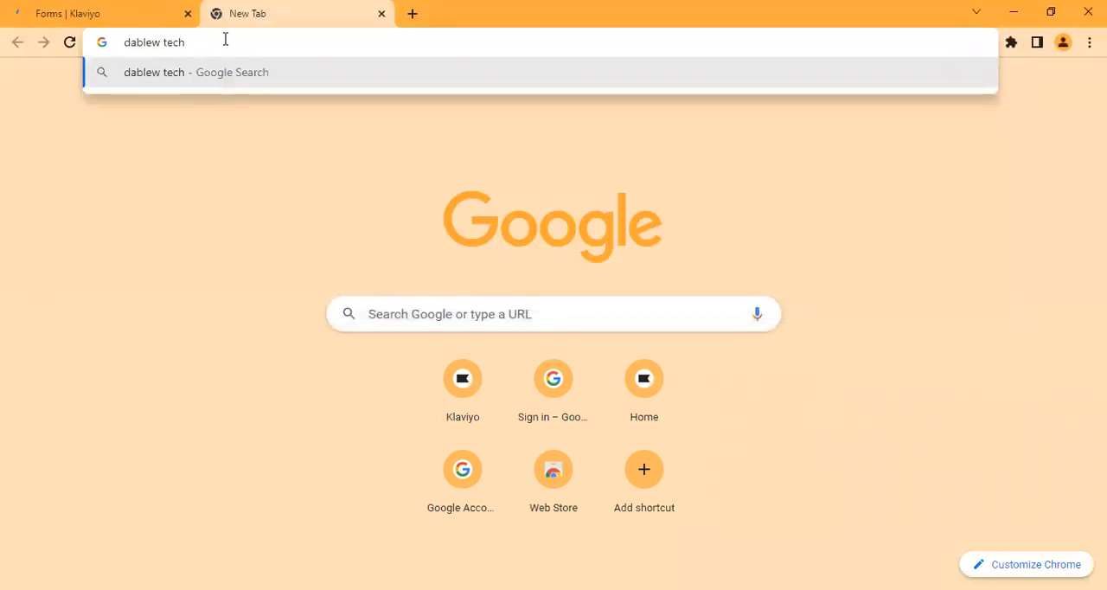
key(Return)
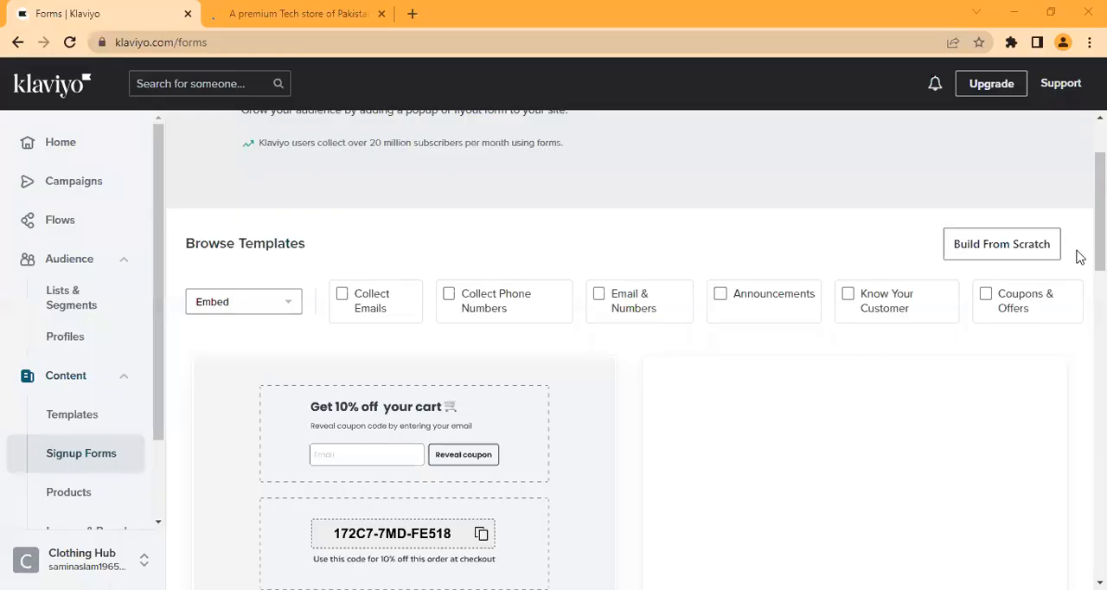
Step: Look over the Embed form templates in Klaviyo, and switch to the dablew.pk store to examine its homepage for signup forms
drag(1100, 212, 1100, 248)
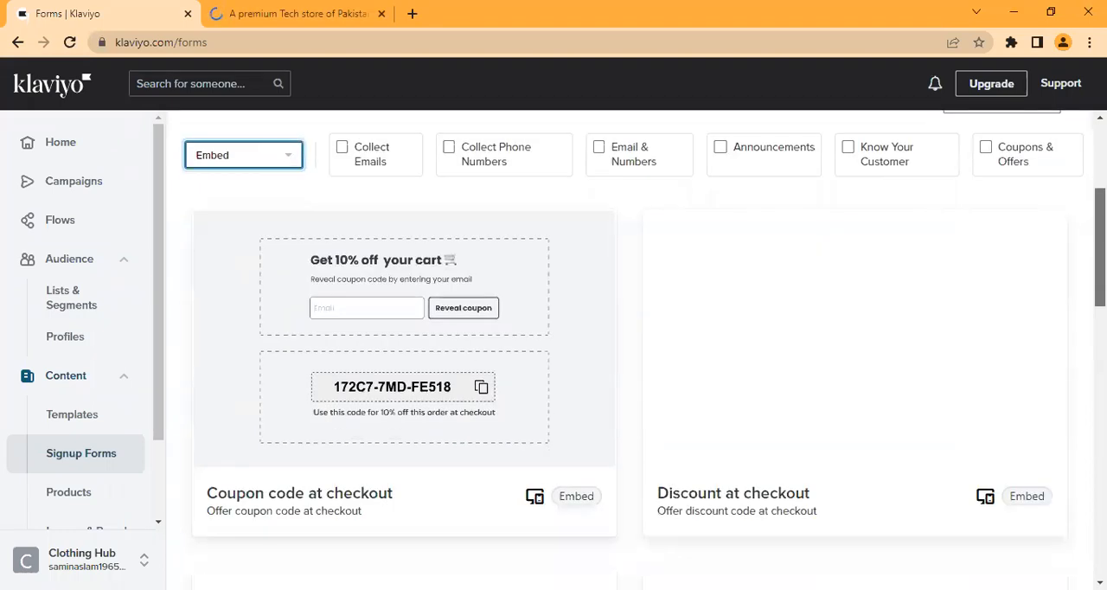
scroll(222, 309, down, 1)
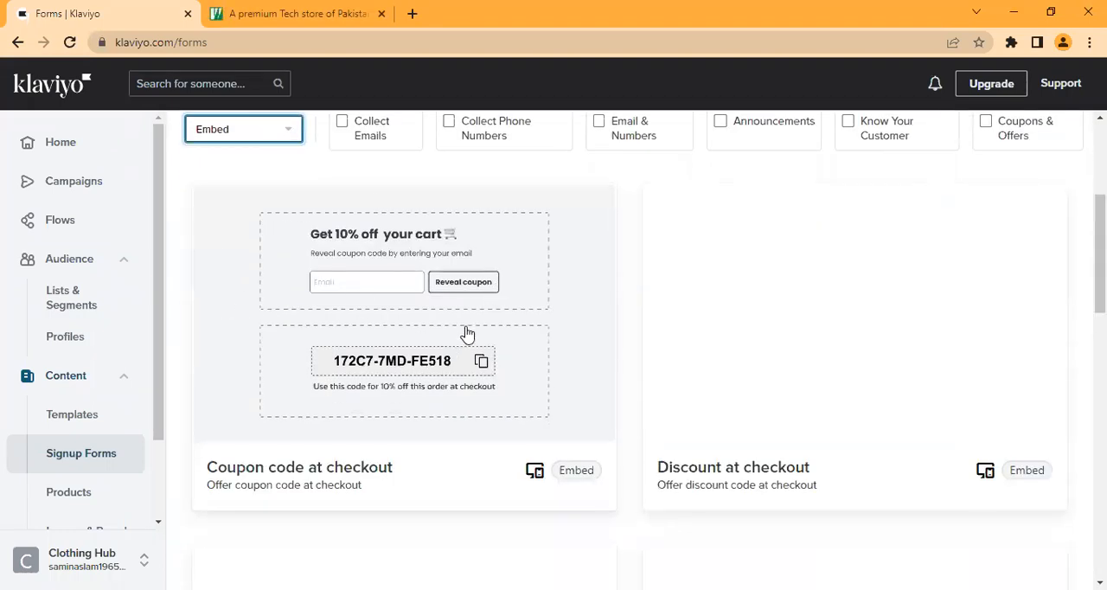
click(287, 13)
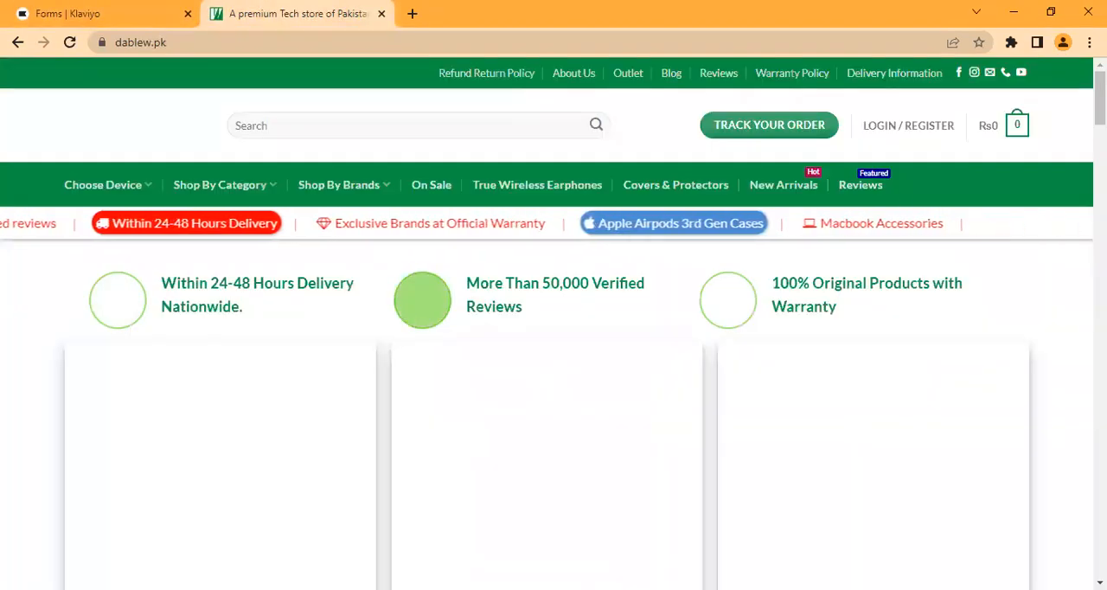
scroll(553, 346, down, 20)
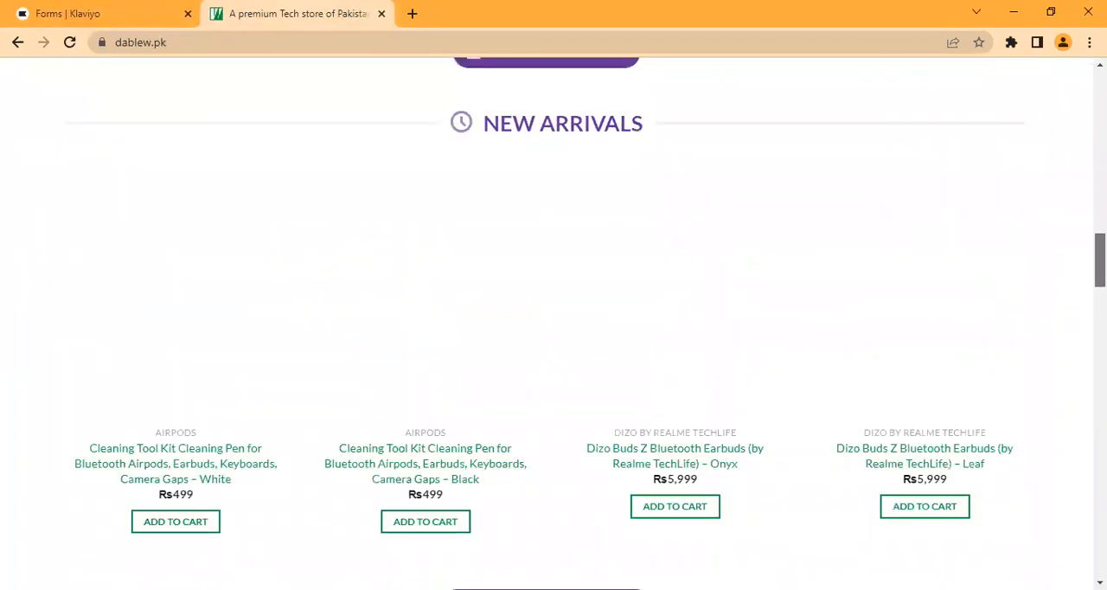
scroll(554, 346, down, 10)
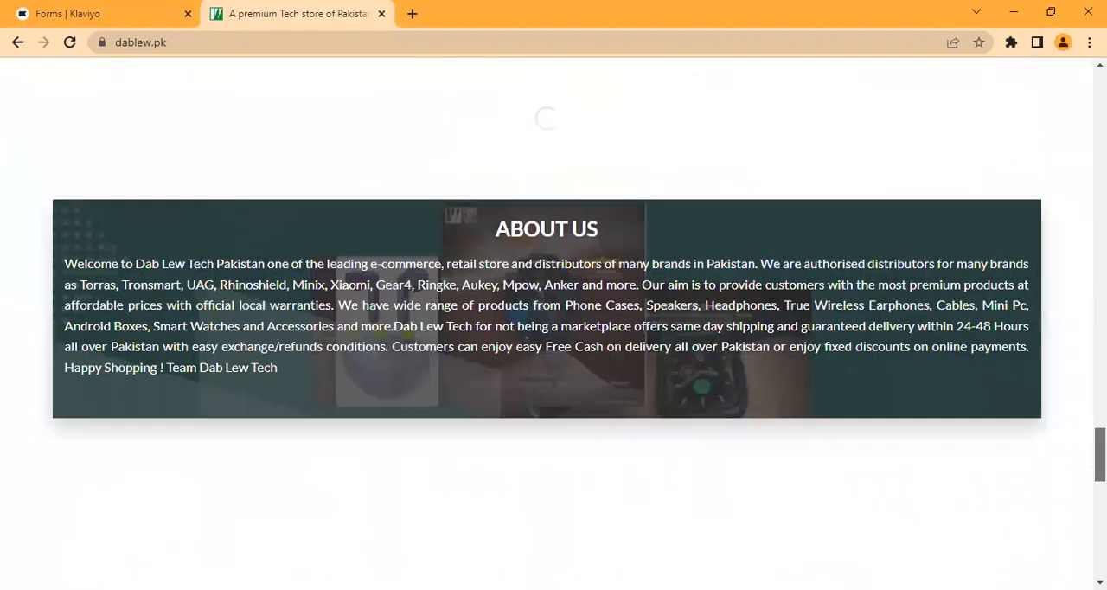
scroll(553, 346, down, 5)
scroll(553, 346, down, 5)
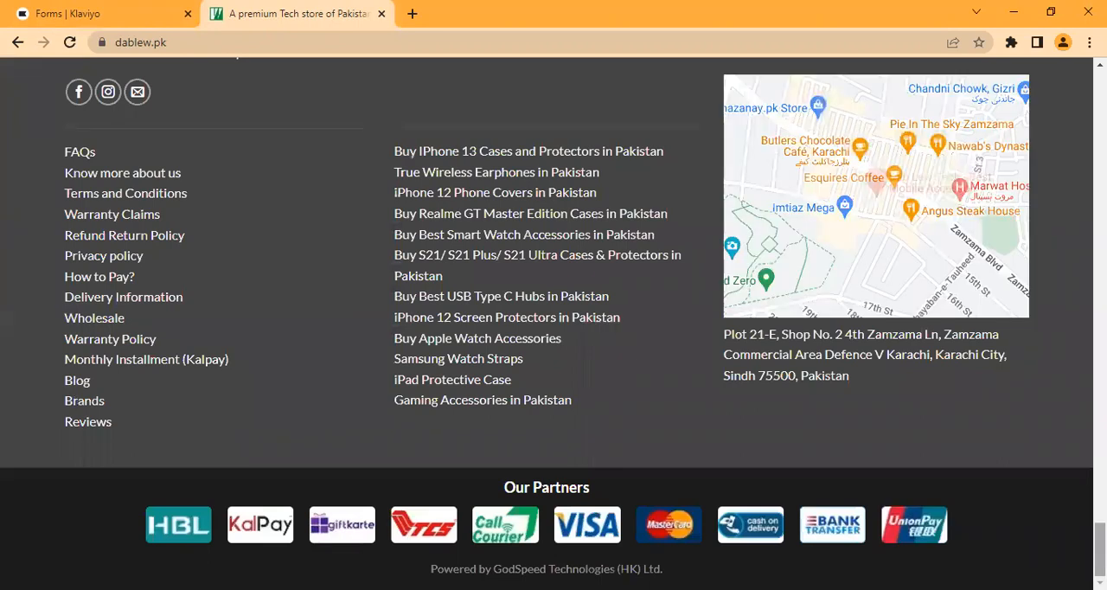
scroll(553, 320, up, 2)
scroll(554, 320, up, 3)
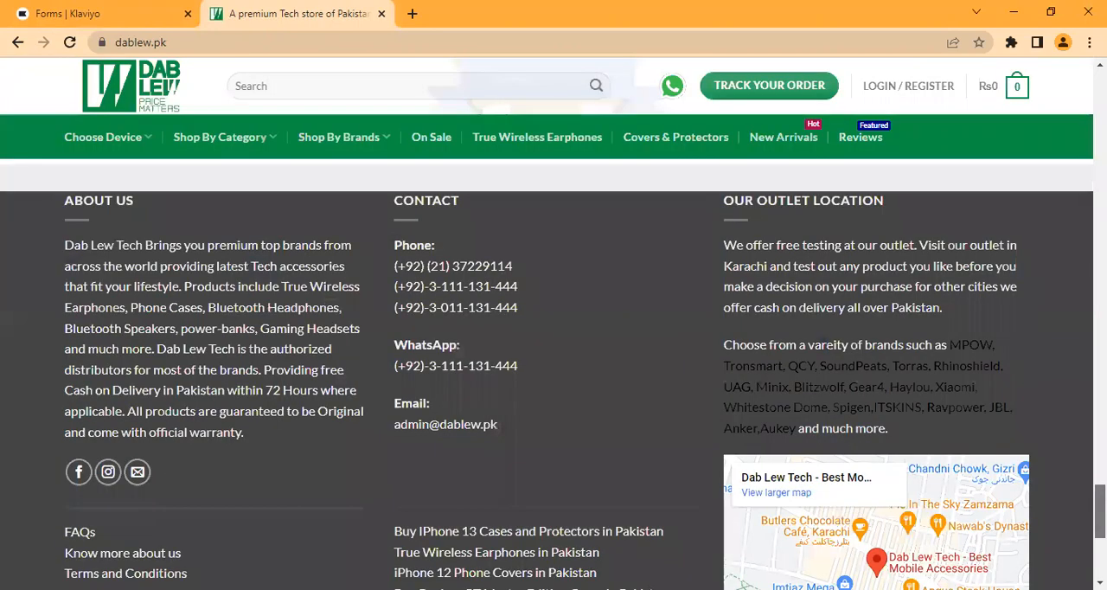
scroll(553, 346, up, 2)
scroll(553, 372, up, 3)
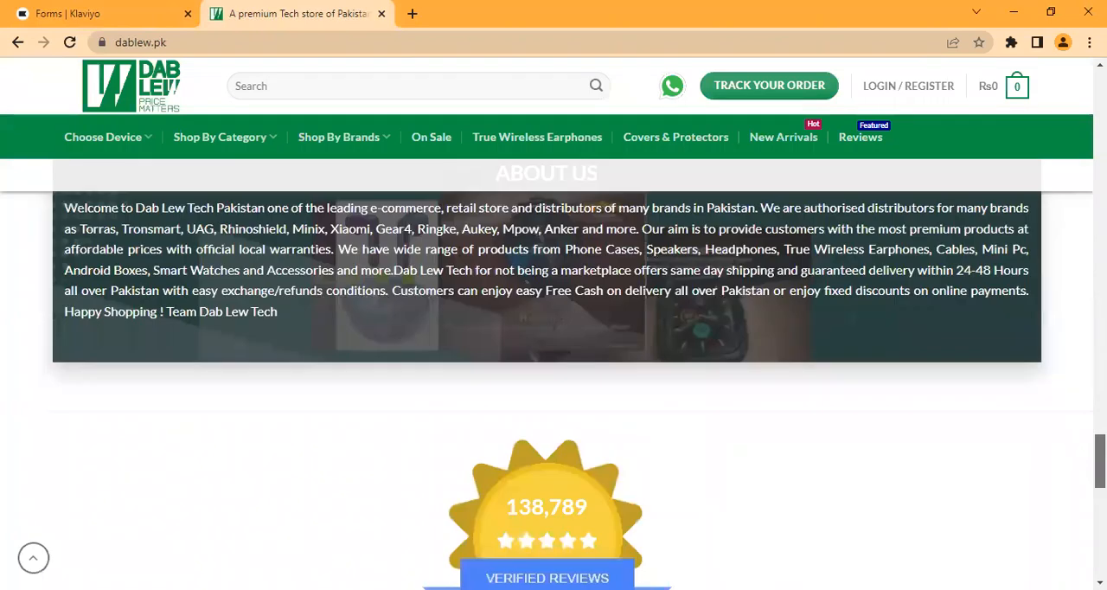
scroll(554, 371, up, 4)
scroll(554, 372, up, 4)
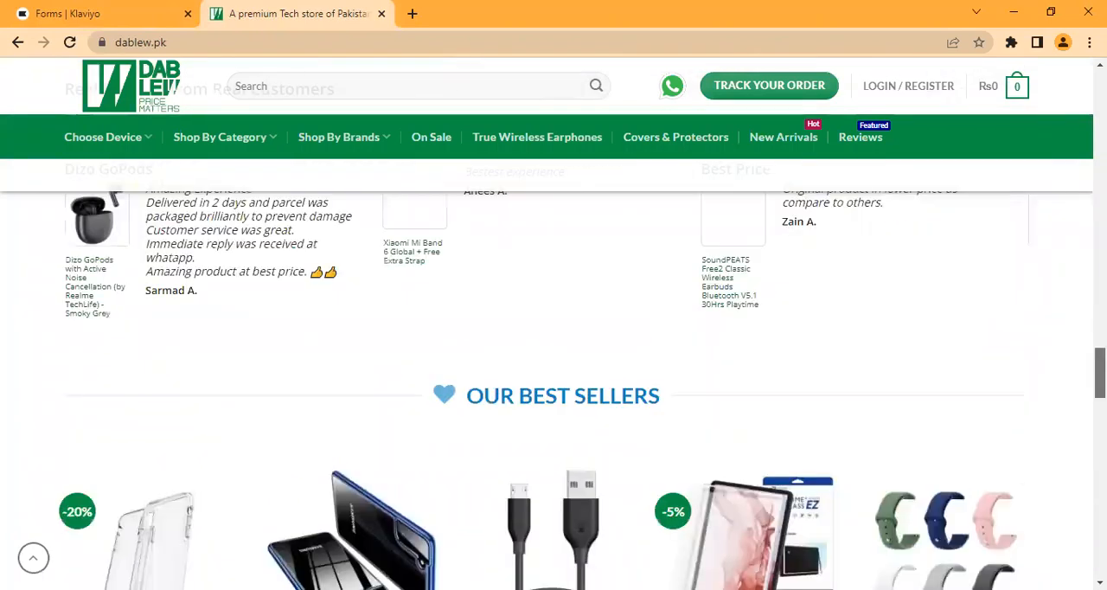
scroll(553, 372, up, 4)
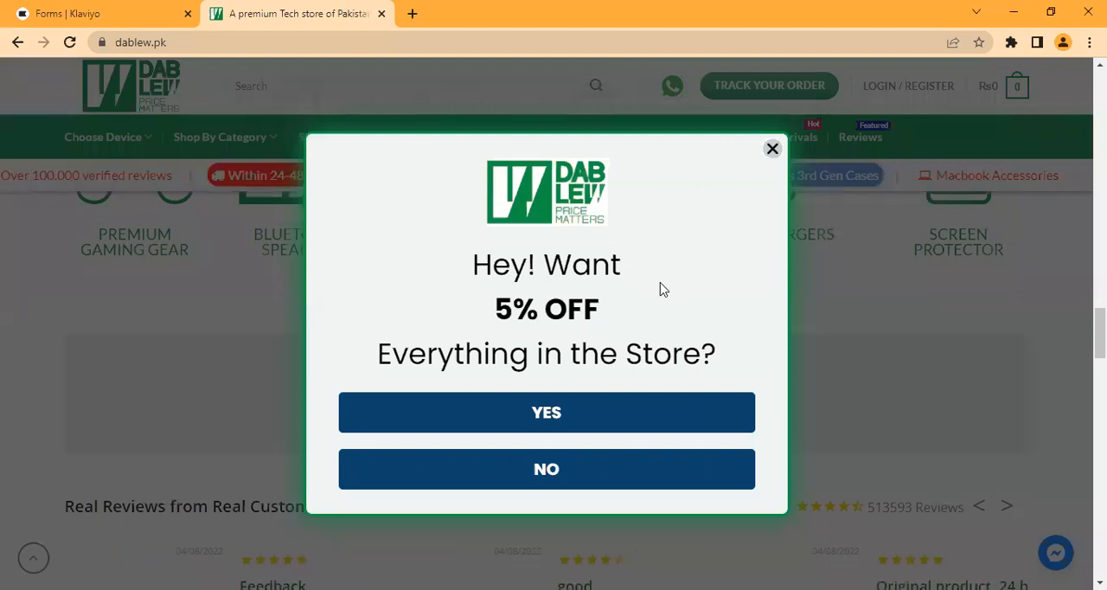
Step: Close the store's 5% OFF popup and check the homepage footer for an embedded signup form
drag(1099, 333, 1100, 174)
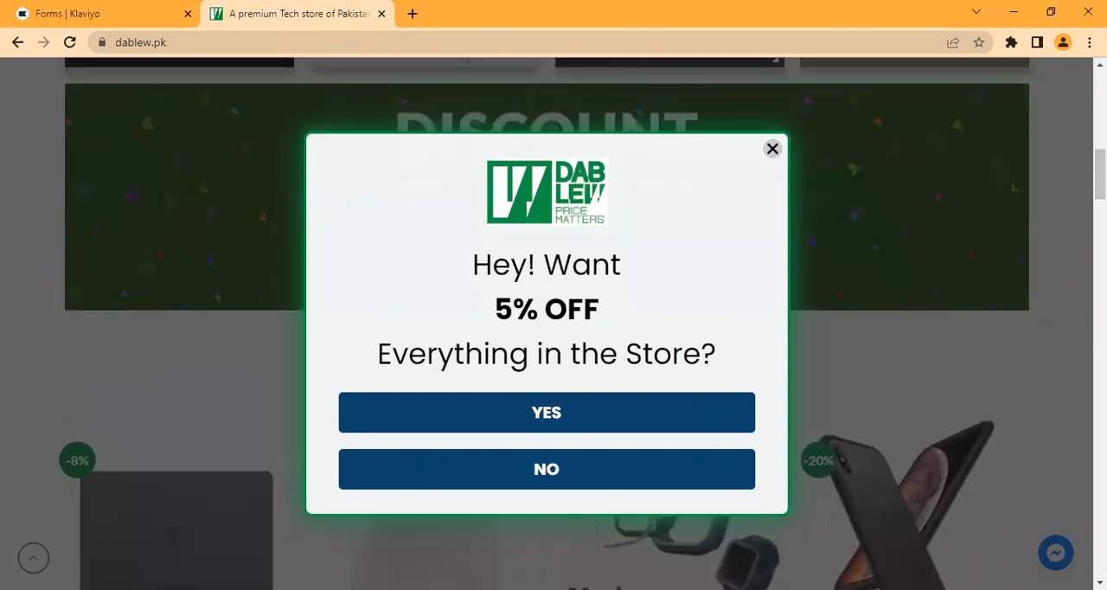
click(773, 148)
drag(1100, 174, 1100, 548)
scroll(553, 320, up, 3)
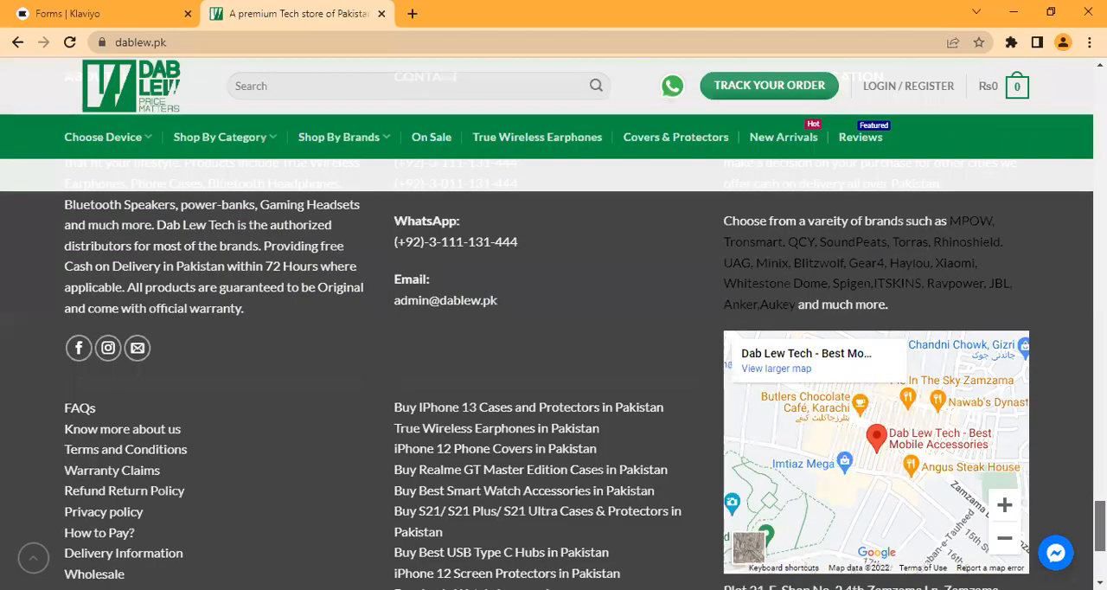
drag(1100, 525, 1100, 97)
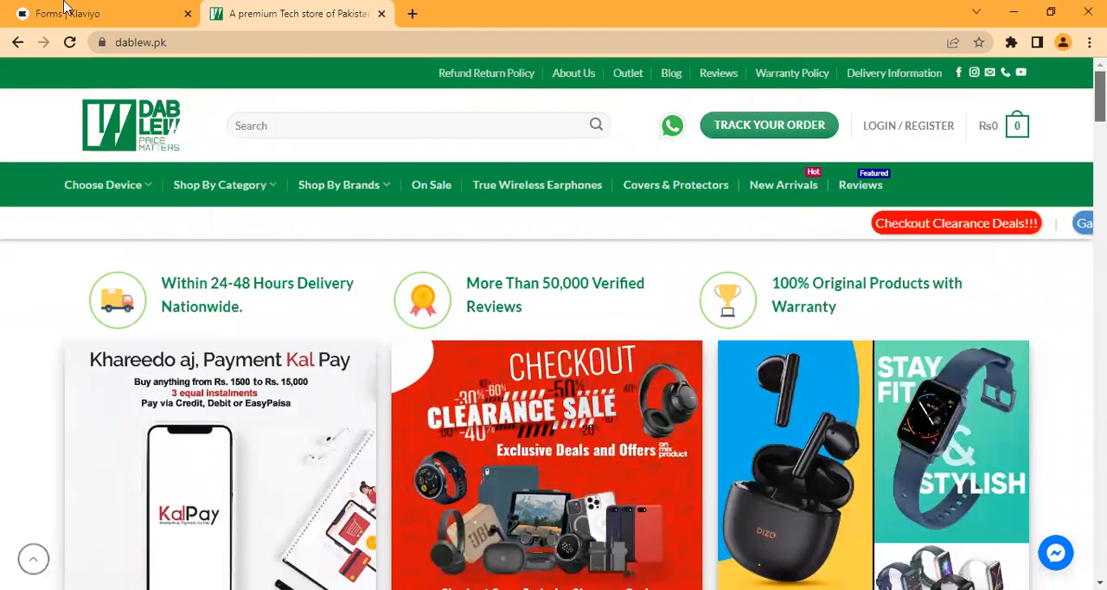
Step: Switch back to the Klaviyo forms page and browse the remaining Embed templates
key(ctrl+shift+Tab)
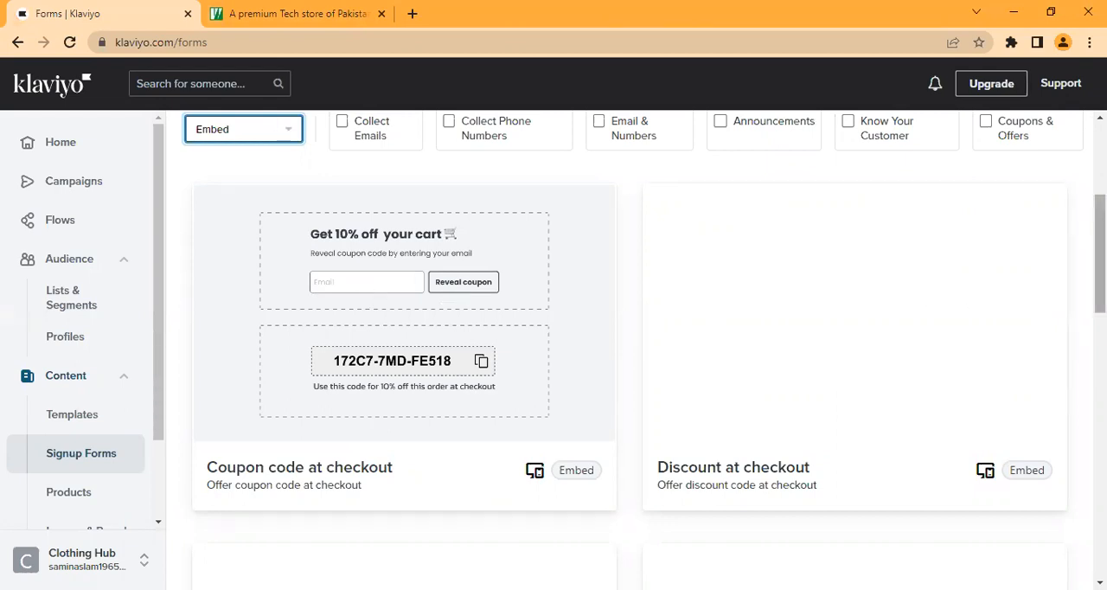
scroll(1100, 260, down, 10)
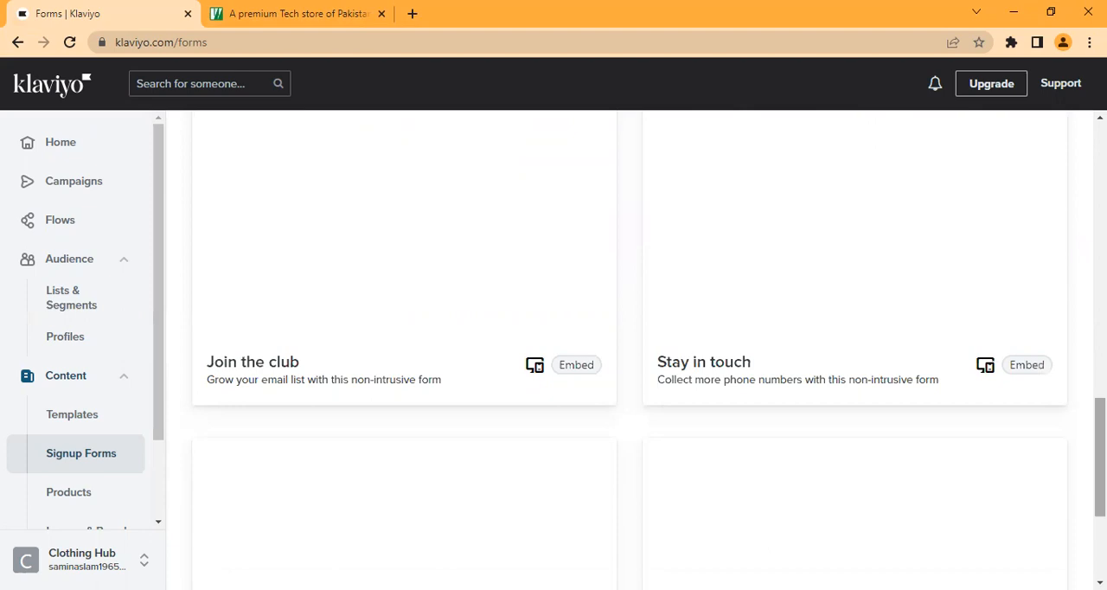
scroll(459, 339, up, 12)
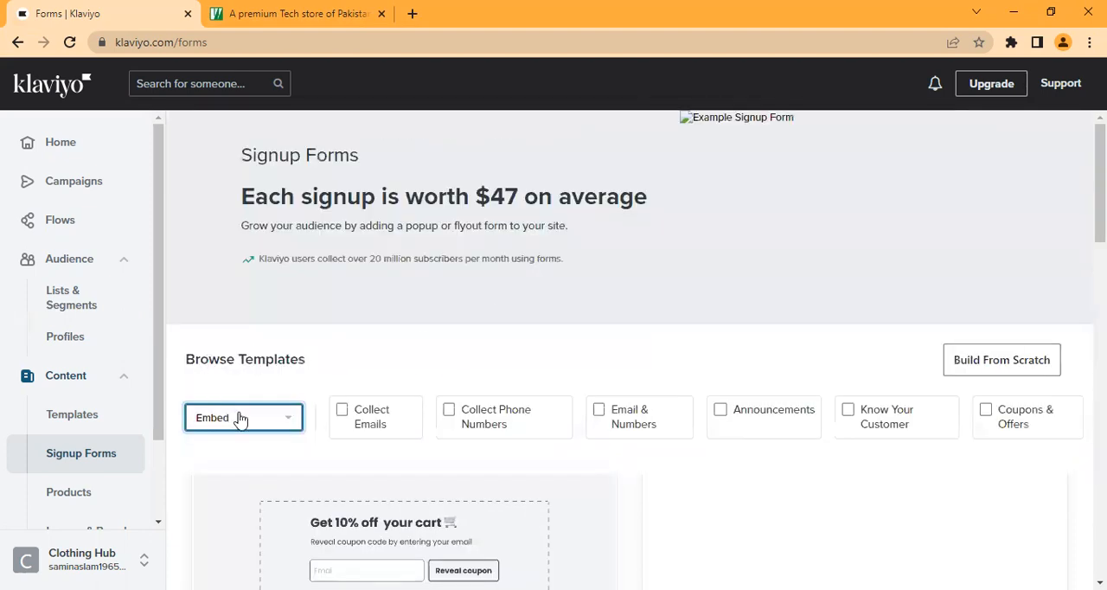
Step: Filter the form templates to the Flyout type and browse the available designs
click(241, 419)
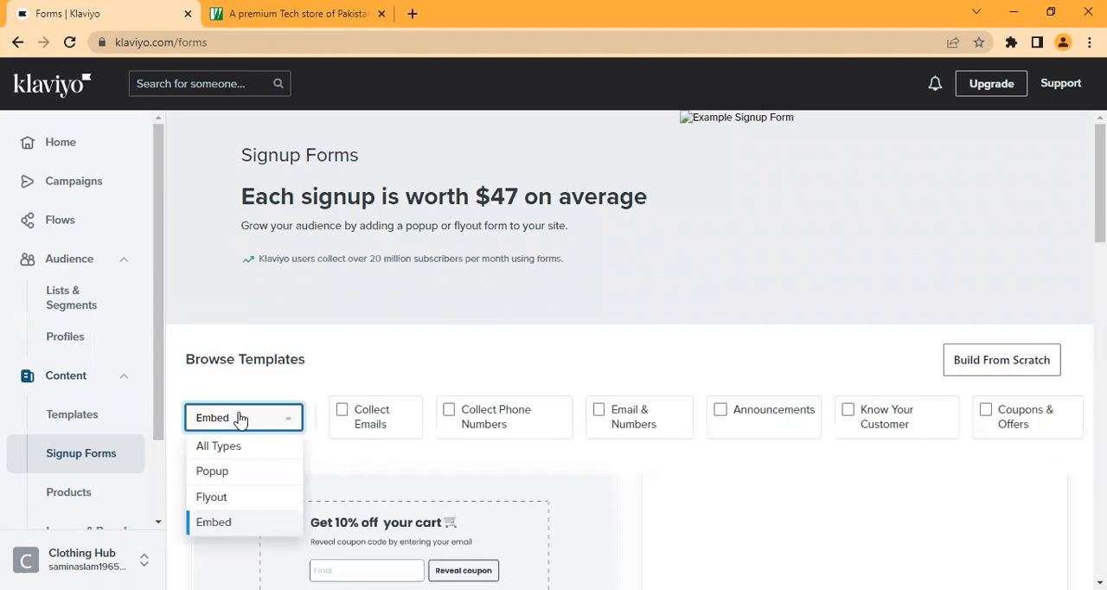
click(241, 497)
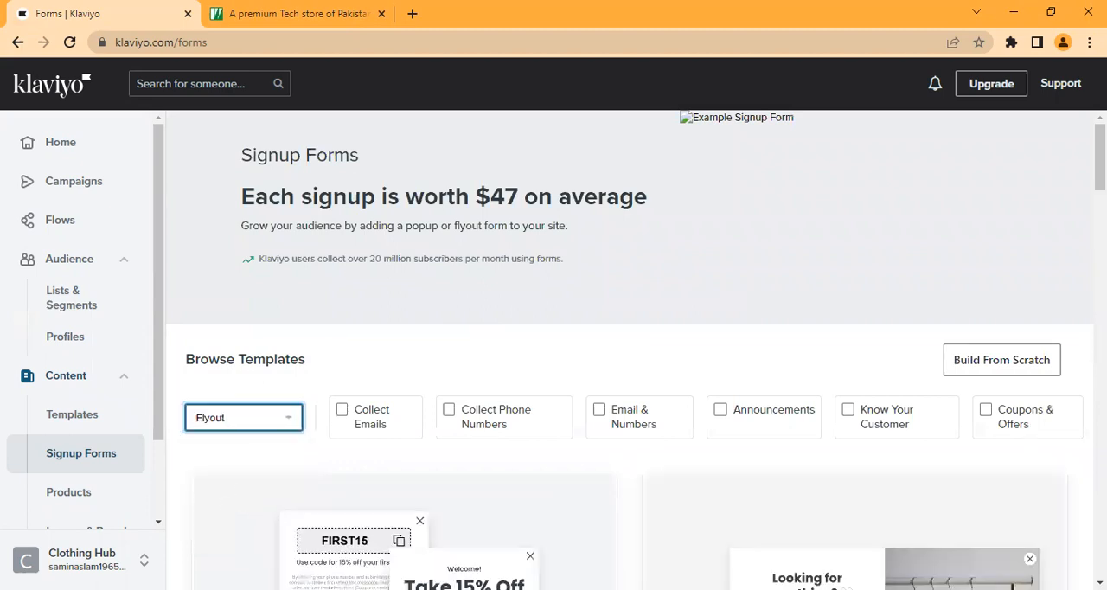
scroll(635, 351, down, 5)
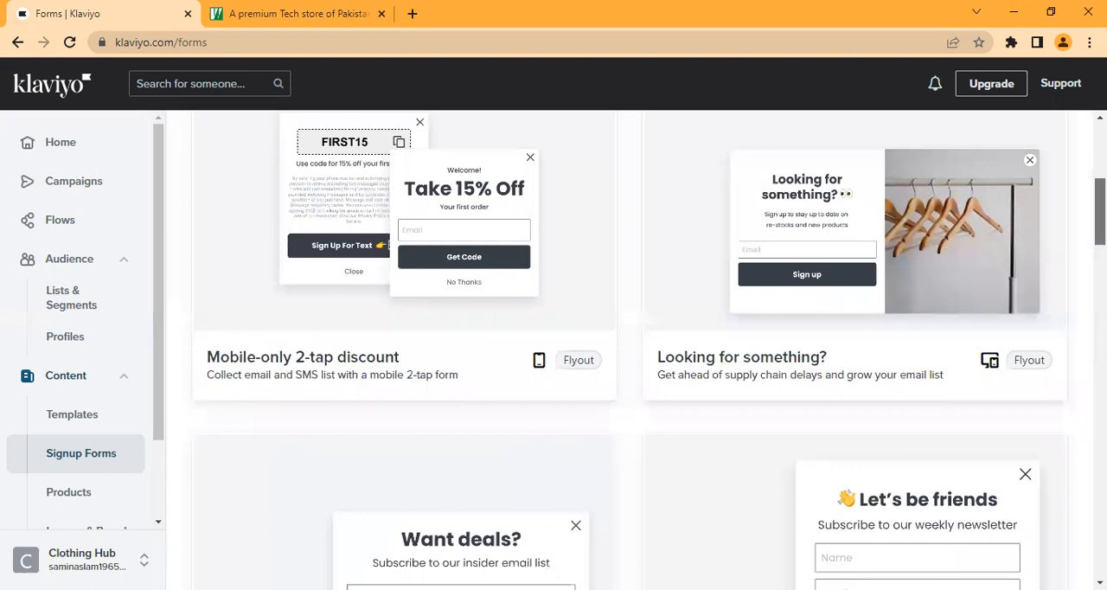
scroll(630, 349, down, 10)
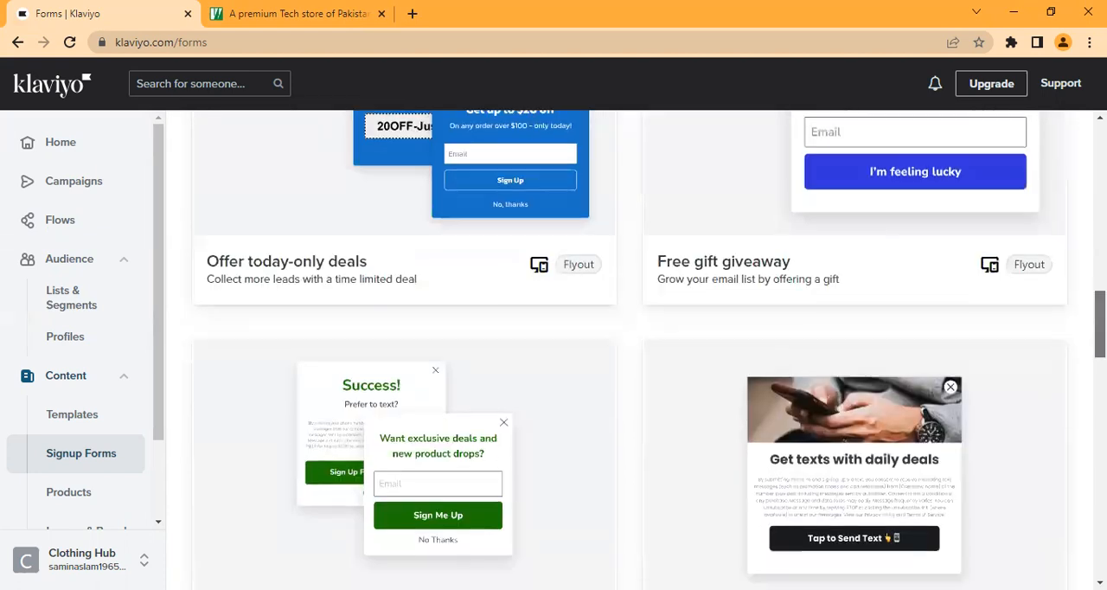
scroll(630, 350, down, 10)
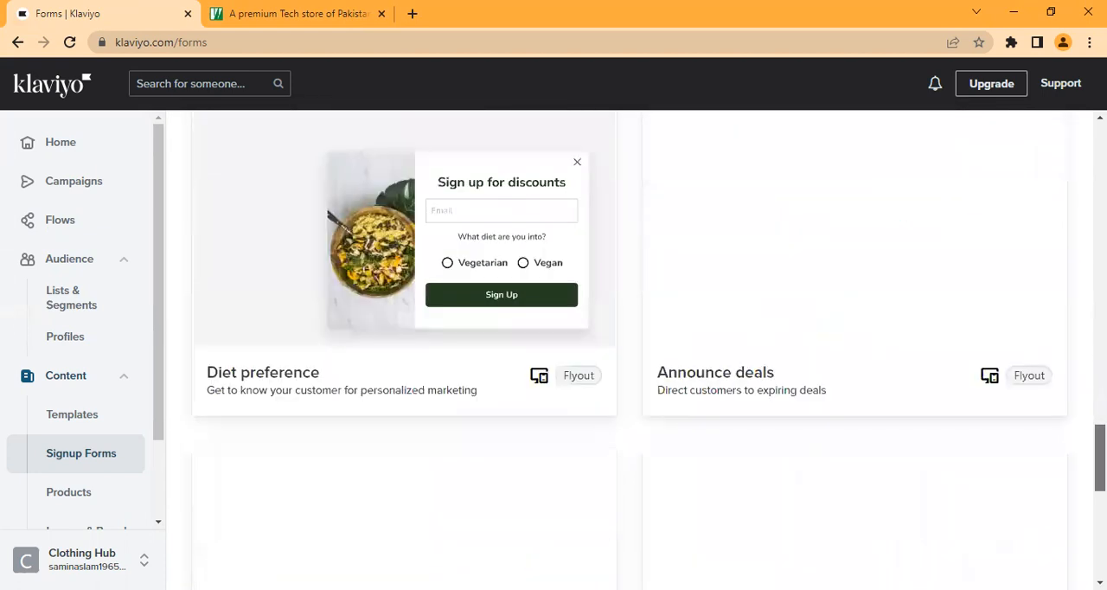
Step: Filter the form templates to the Popup type with the Collect Emails and Coupons & Offers goals
scroll(630, 349, down, 3)
scroll(630, 350, up, 8)
scroll(630, 349, up, 8)
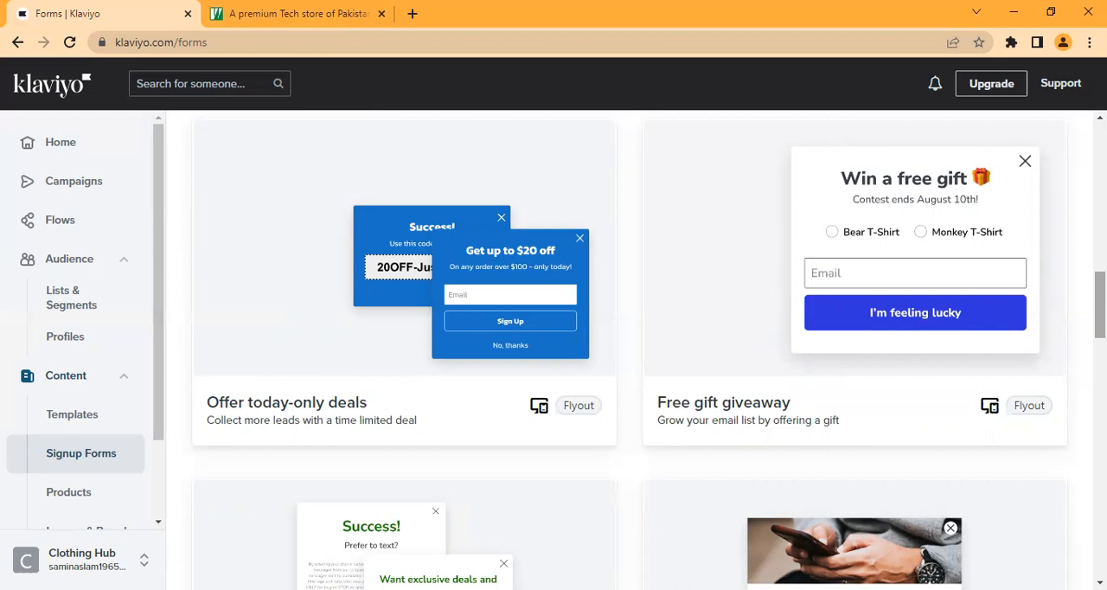
scroll(630, 349, up, 10)
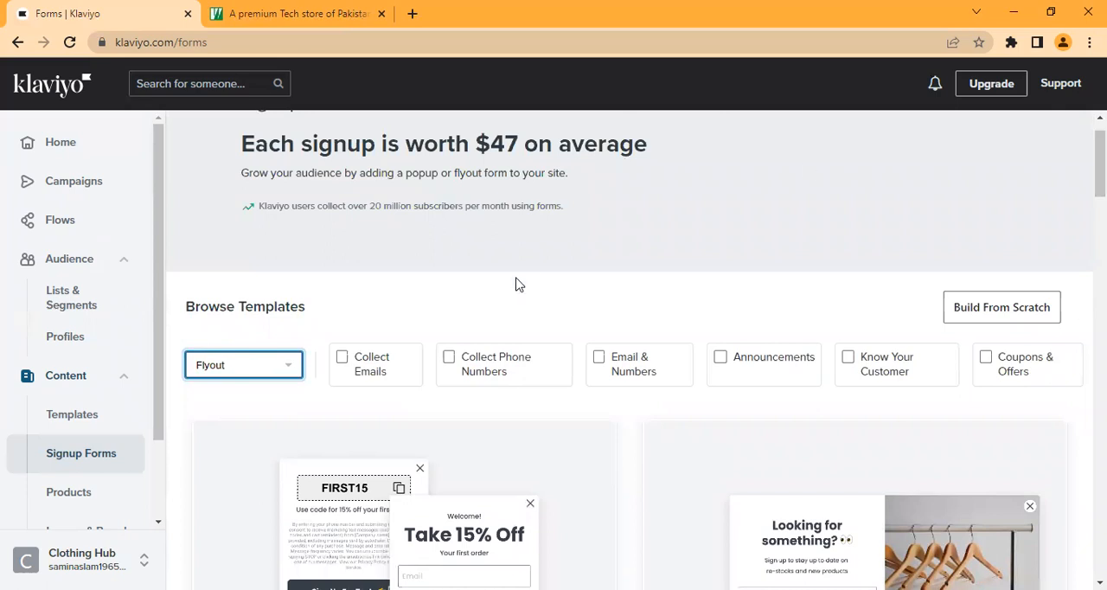
click(234, 366)
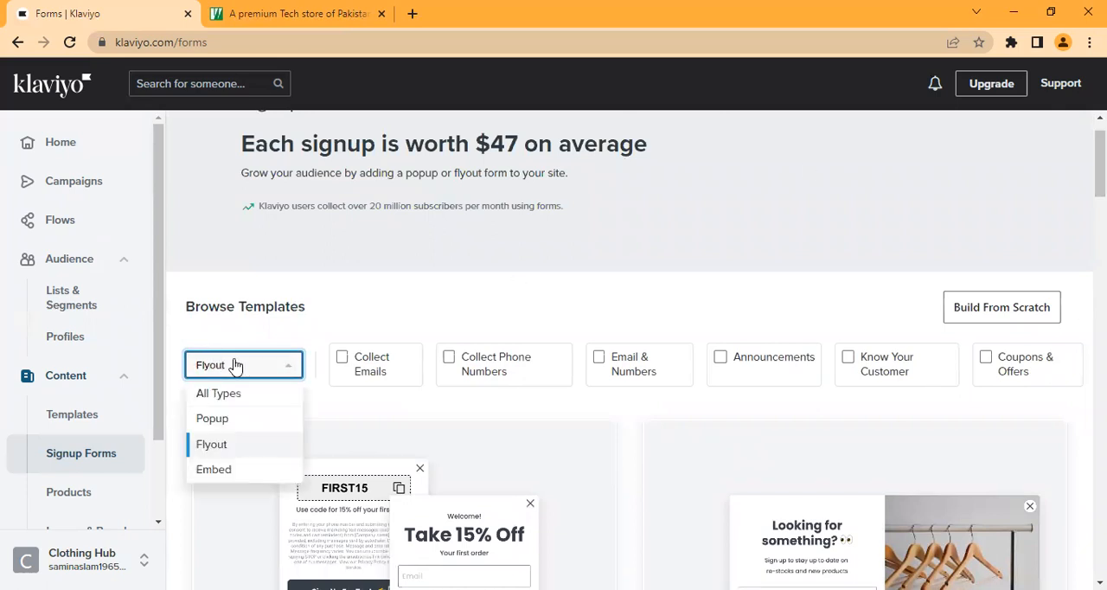
click(235, 420)
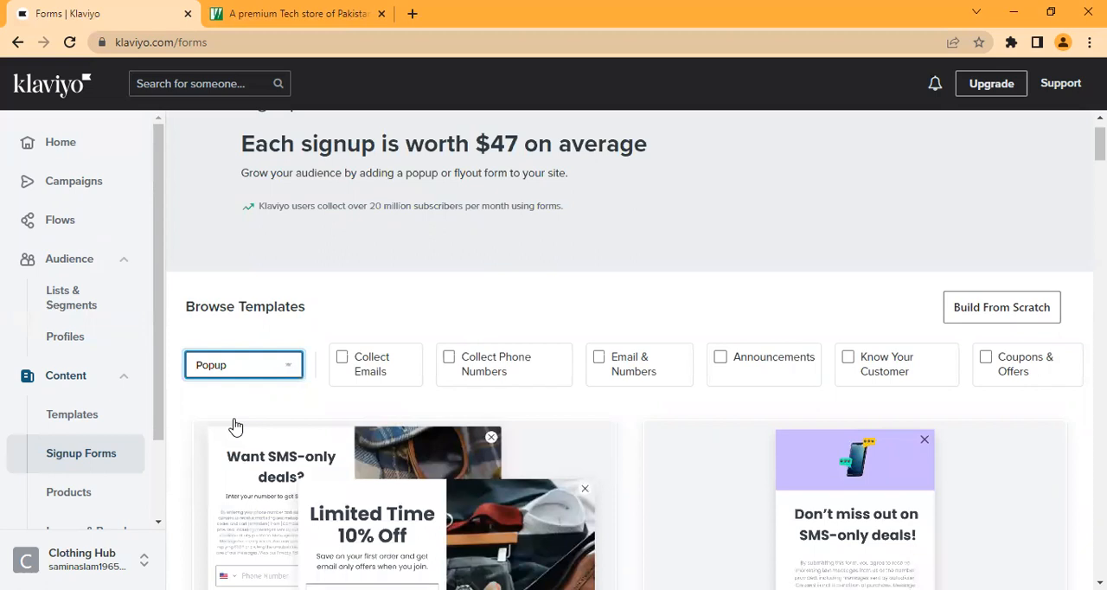
click(341, 361)
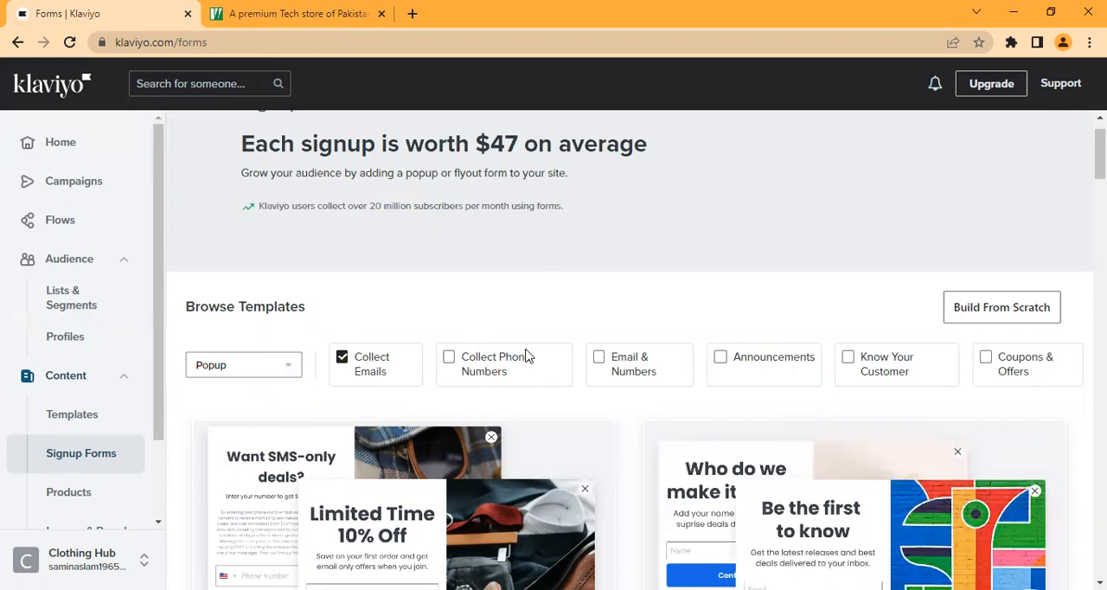
click(986, 360)
Step: Browse the filtered popup templates to compare their email signup and coupon designs
scroll(637, 355, down, 5)
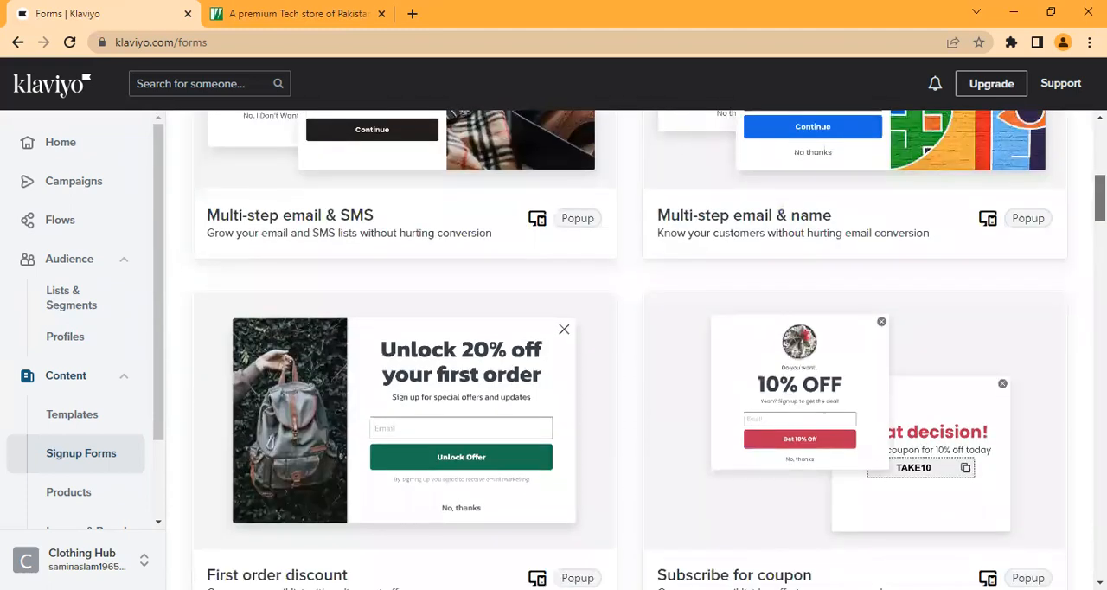
scroll(630, 349, down, 7)
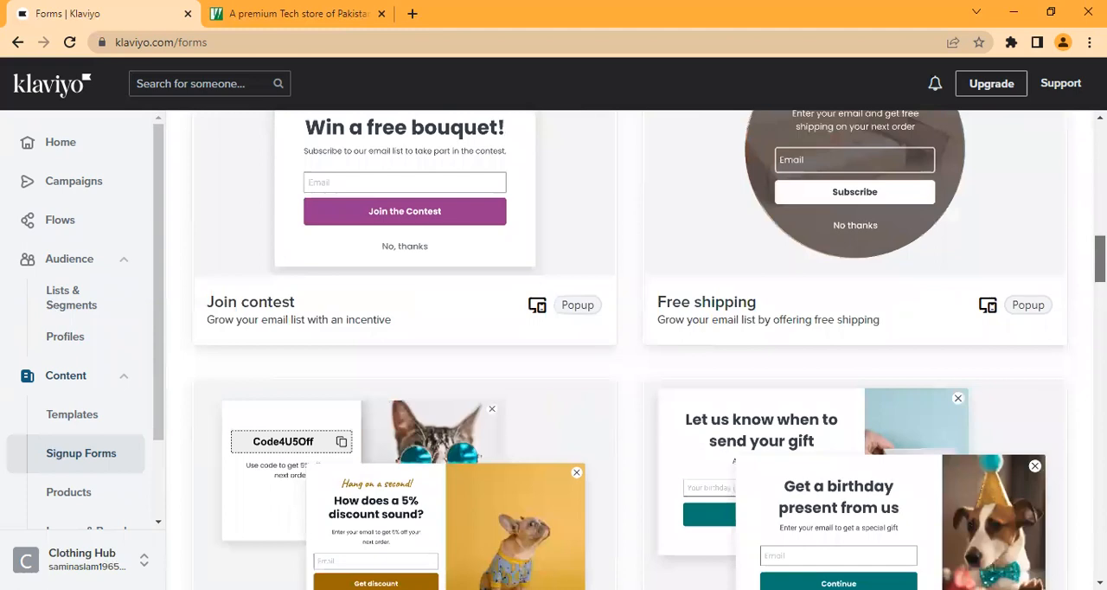
scroll(630, 349, down, 15)
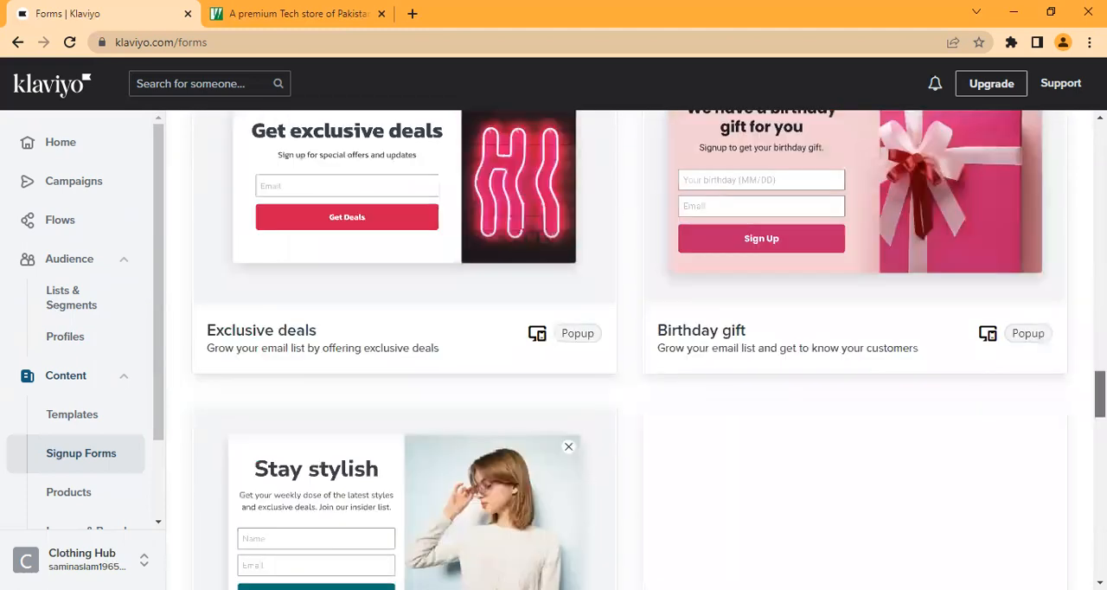
scroll(629, 350, down, 5)
scroll(629, 350, up, 10)
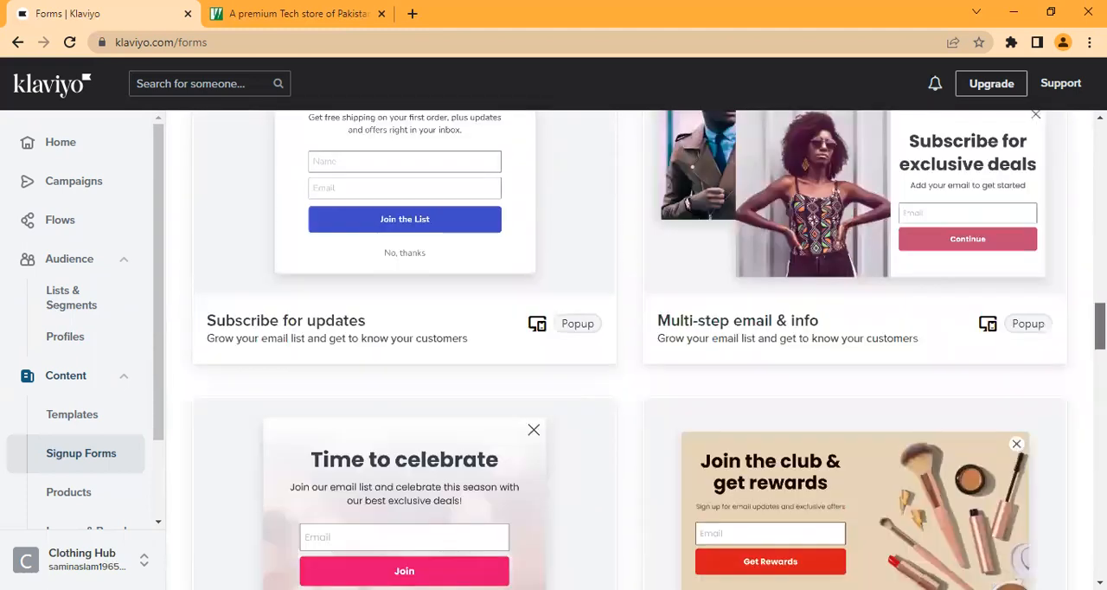
scroll(630, 350, up, 9)
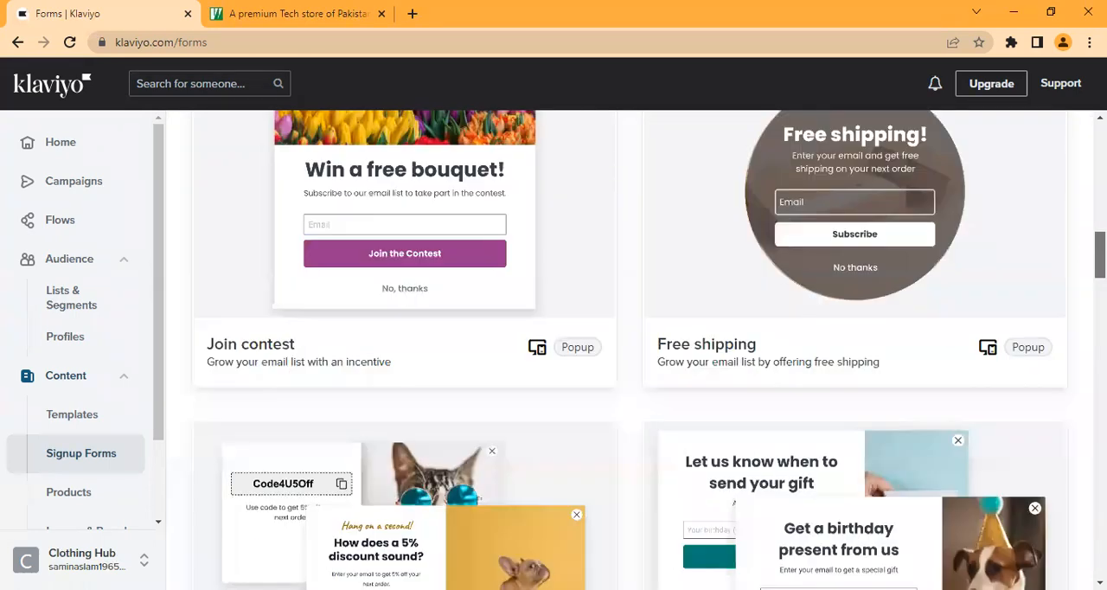
scroll(630, 349, up, 8)
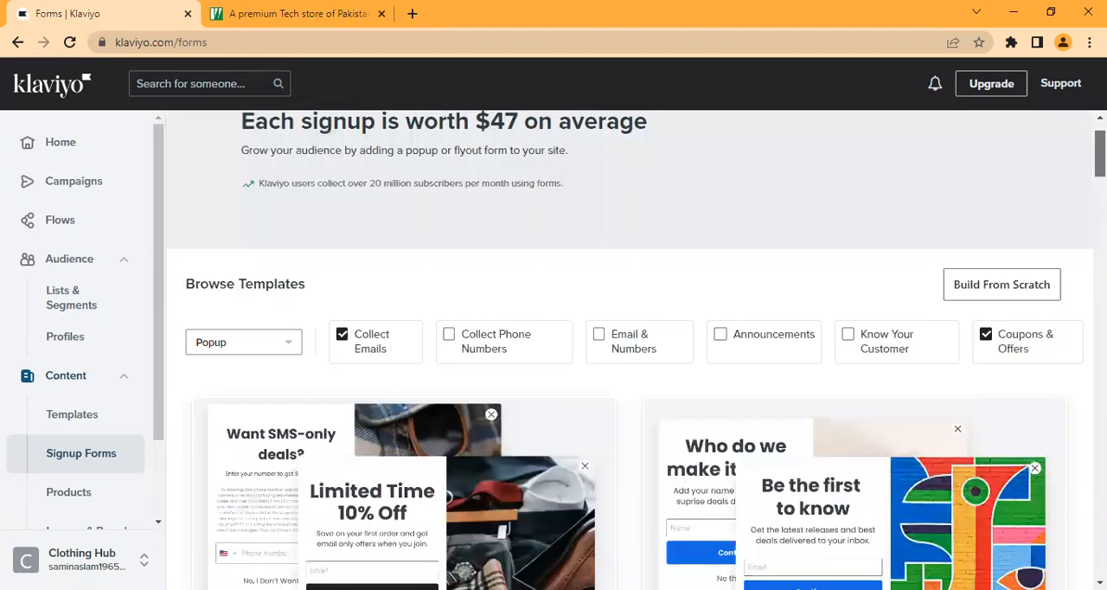
scroll(630, 349, down, 3)
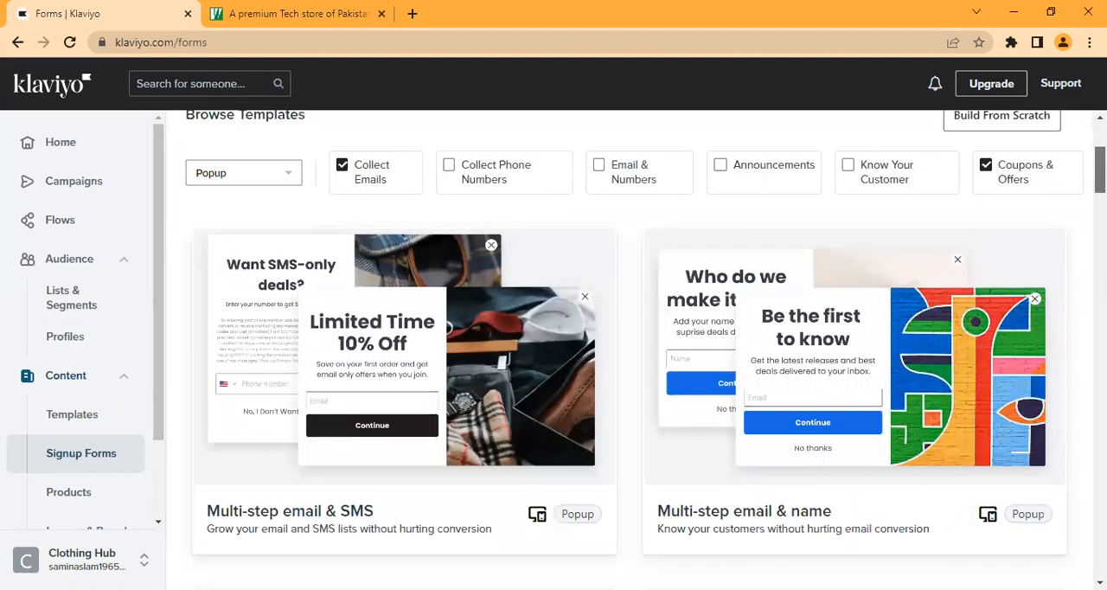
scroll(755, 333, down, 8)
scroll(755, 332, up, 4)
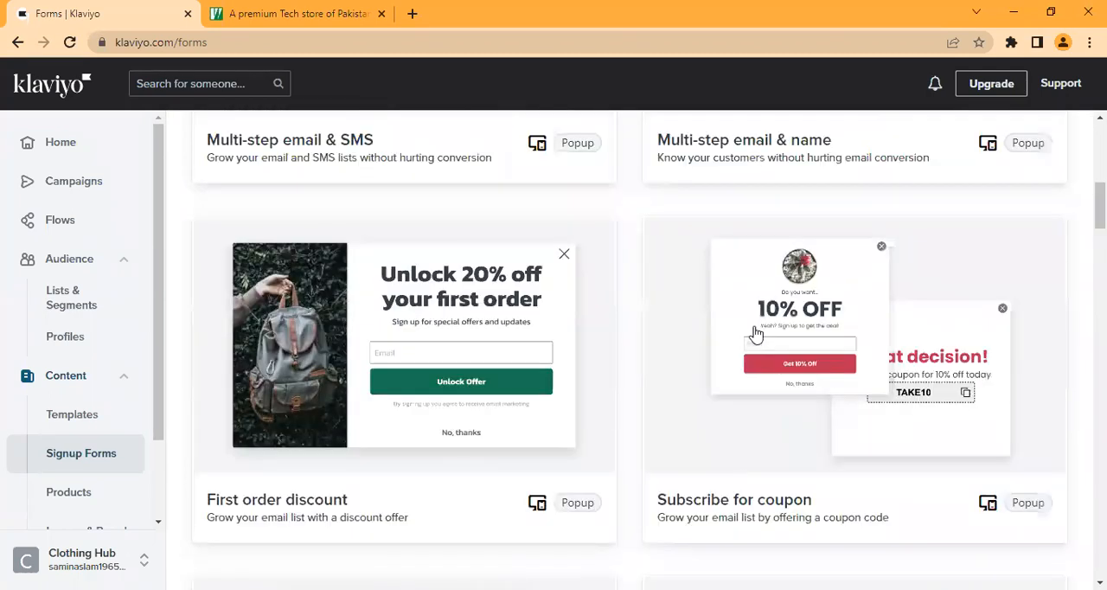
Step: Create a form from the Subscribe for coupon template, named 10% OFF, with Newsletter as its email subscriber list
click(755, 333)
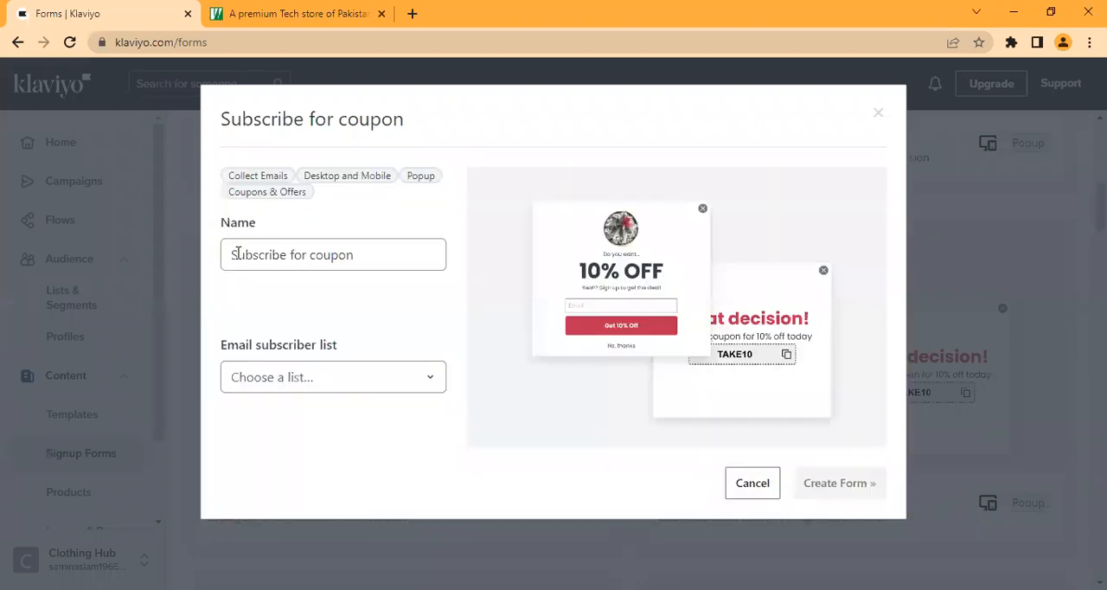
triple_click(426, 254)
key(BackSpace)
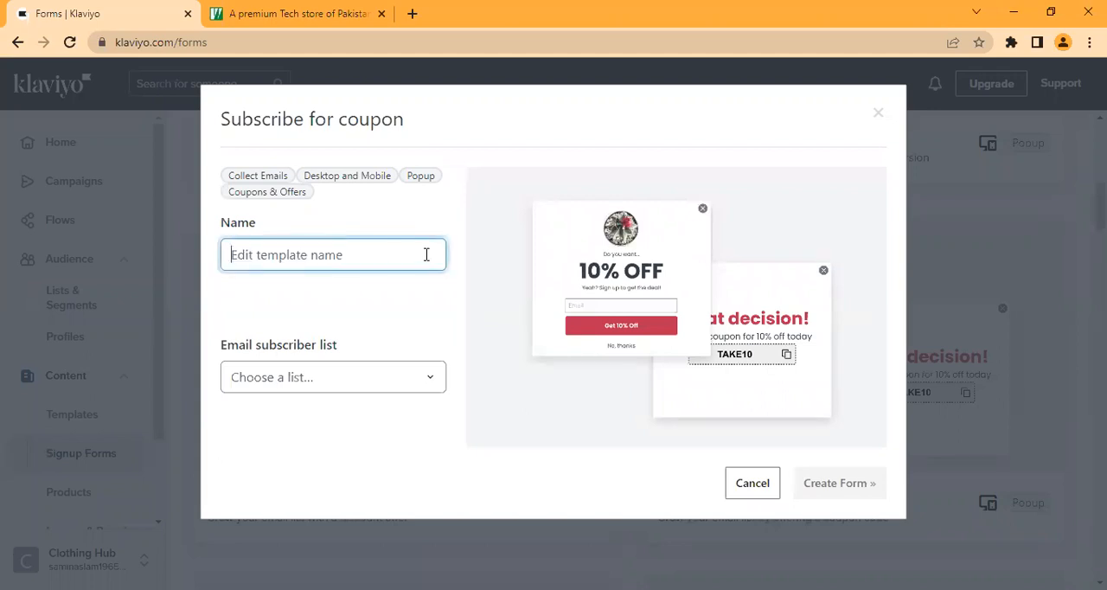
text(10% OFF)
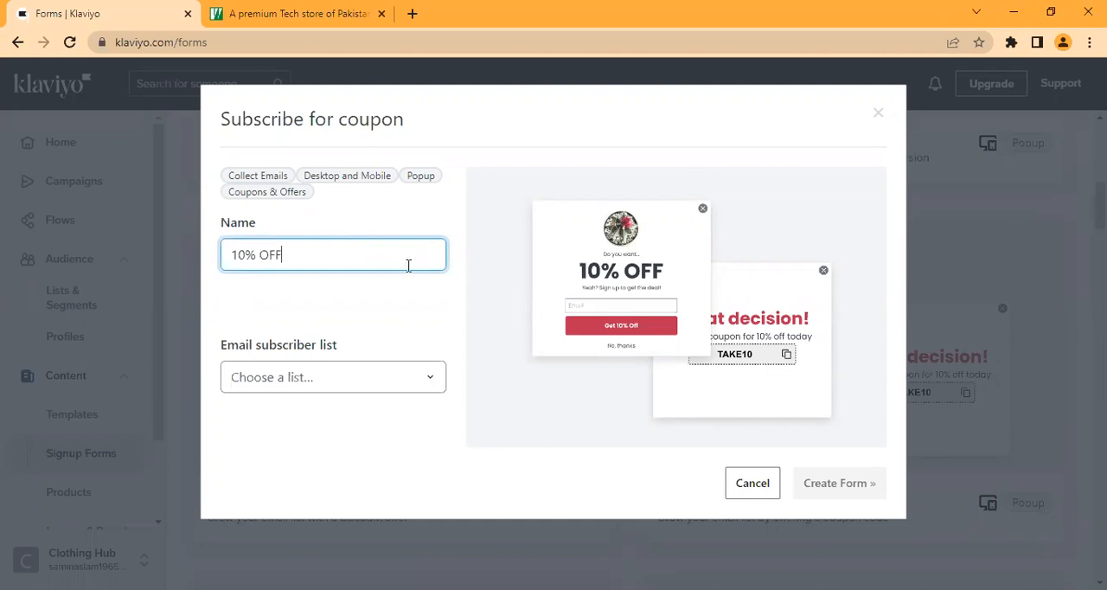
click(422, 380)
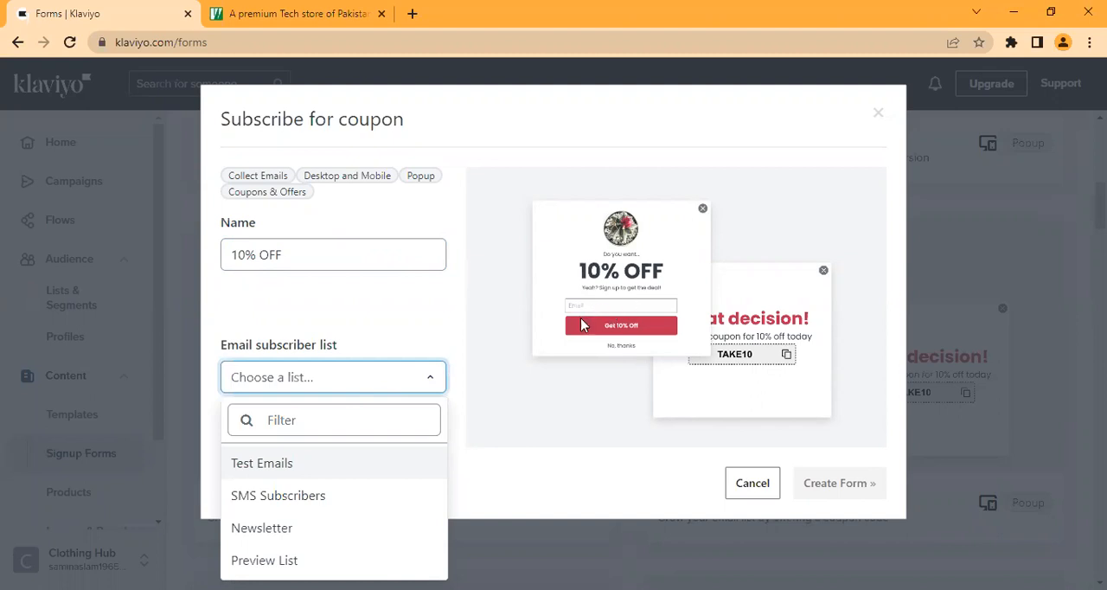
click(288, 529)
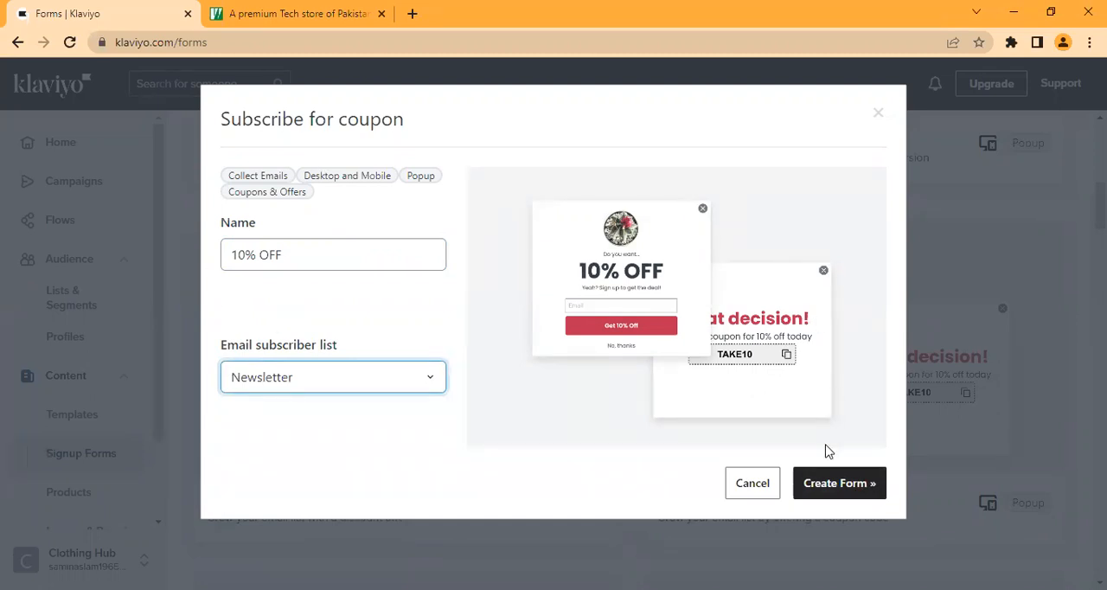
click(830, 483)
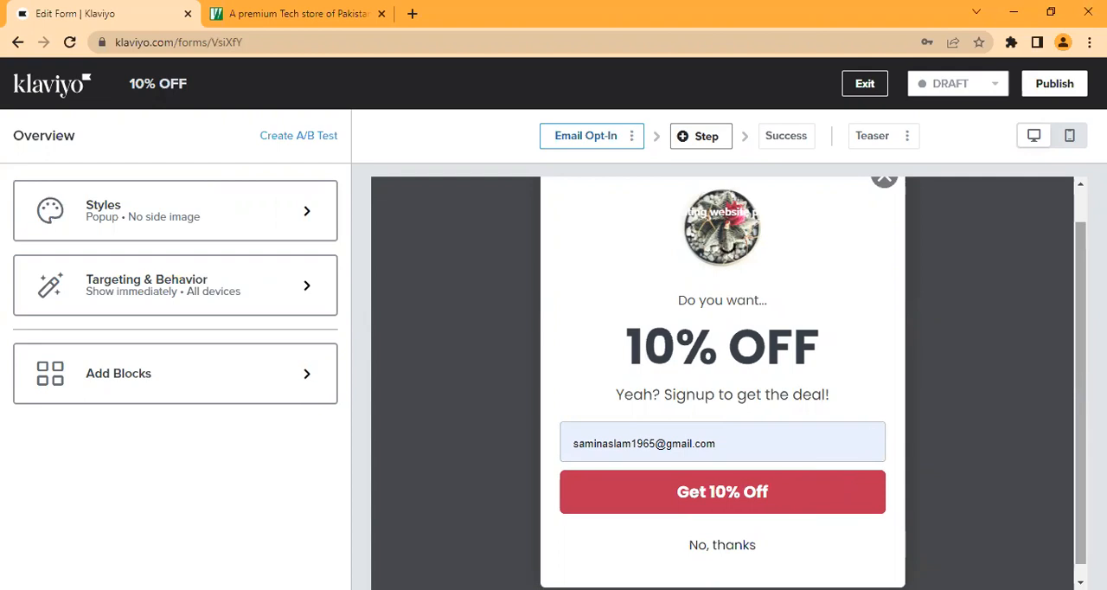
Step: Select the plant image in the popup, try left and right horizontal alignment, and set it to centre
drag(1080, 346, 1078, 242)
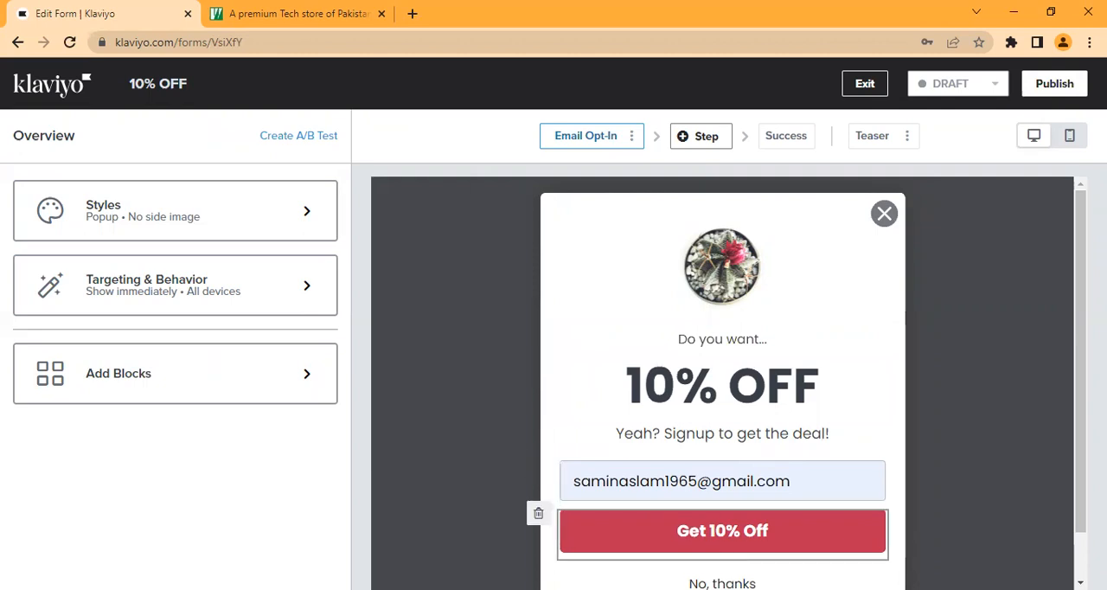
click(707, 300)
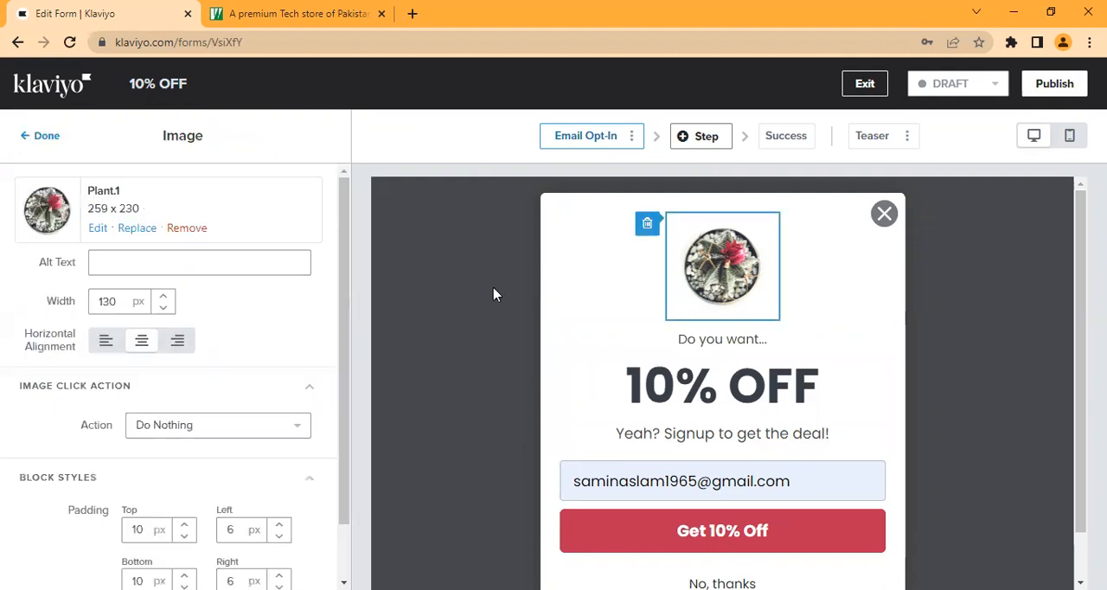
click(102, 344)
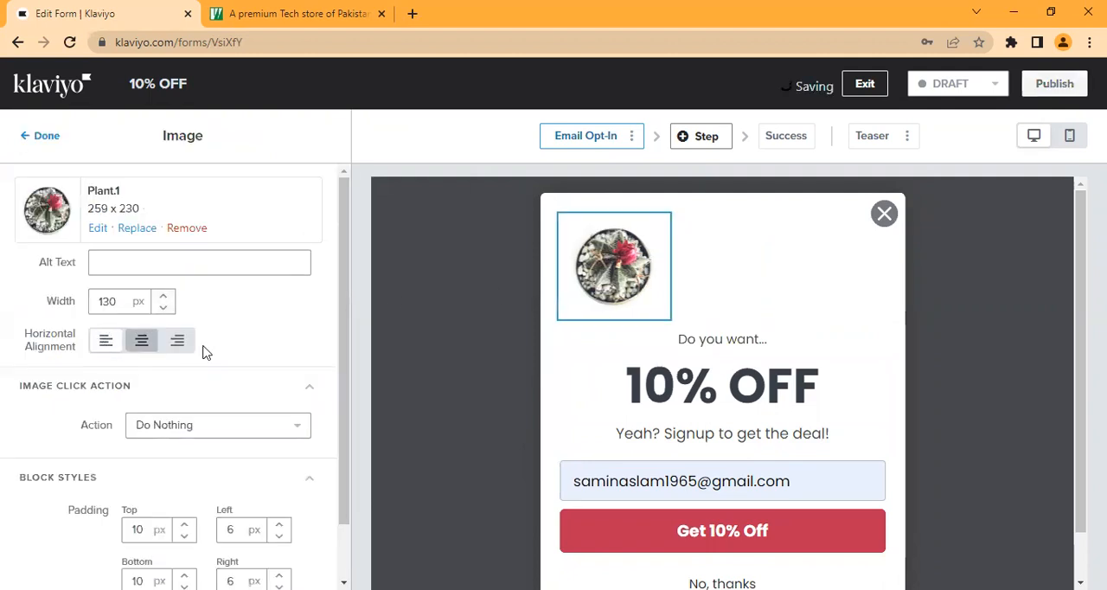
click(138, 347)
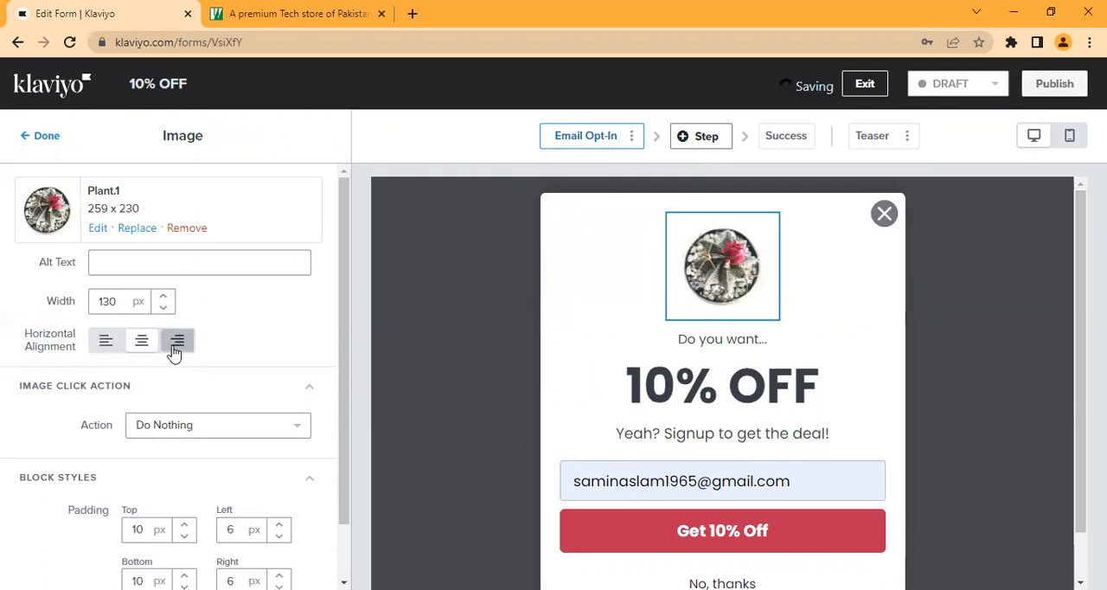
click(175, 342)
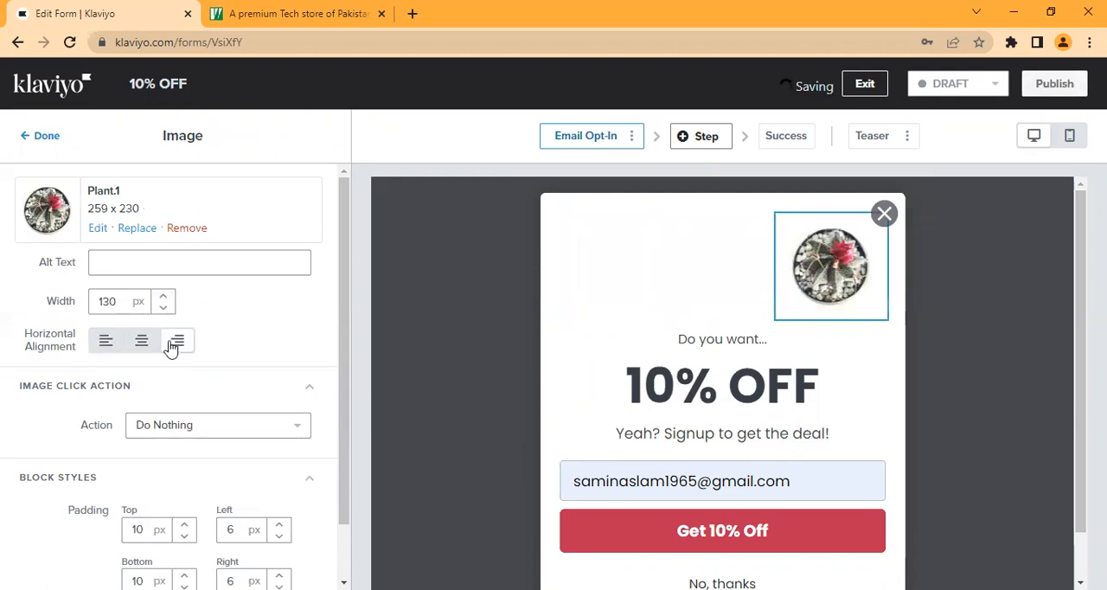
click(113, 265)
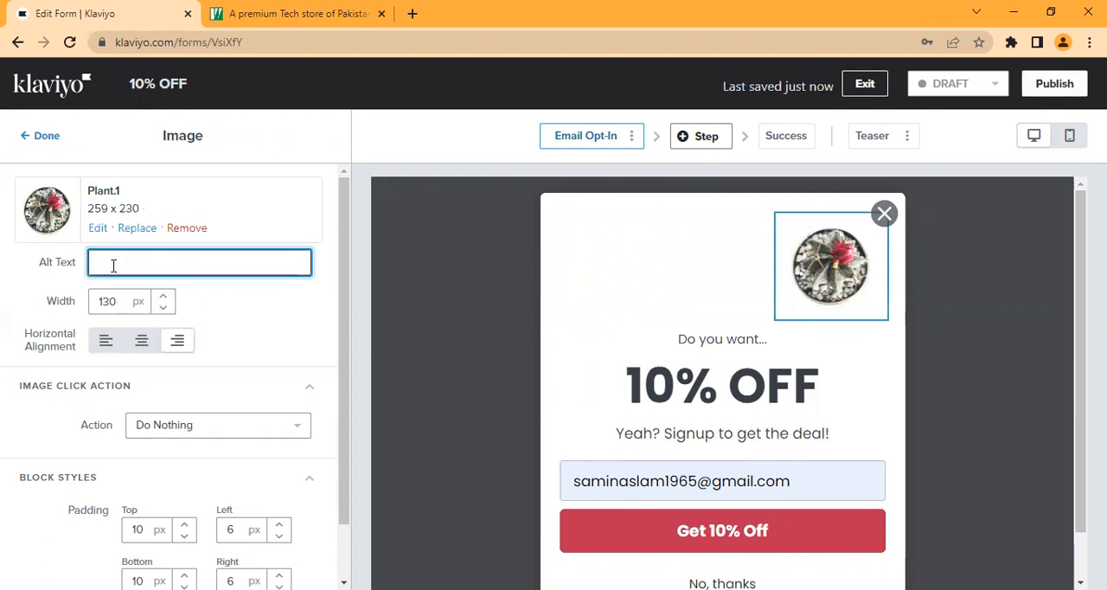
click(139, 348)
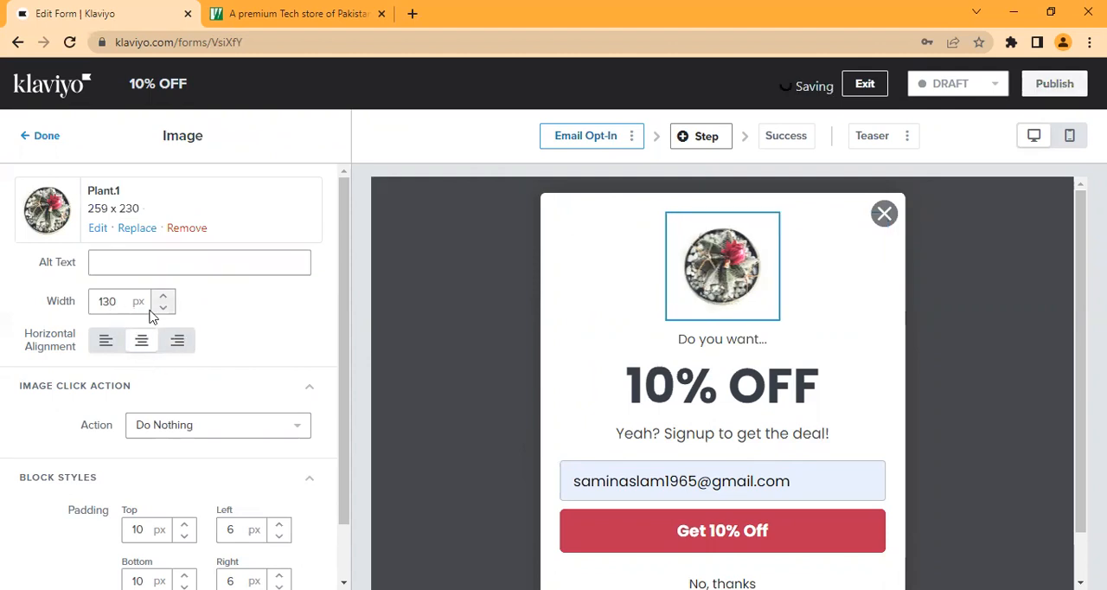
Step: Set the plant image's width to 400 px
double_click(123, 301)
text(400)
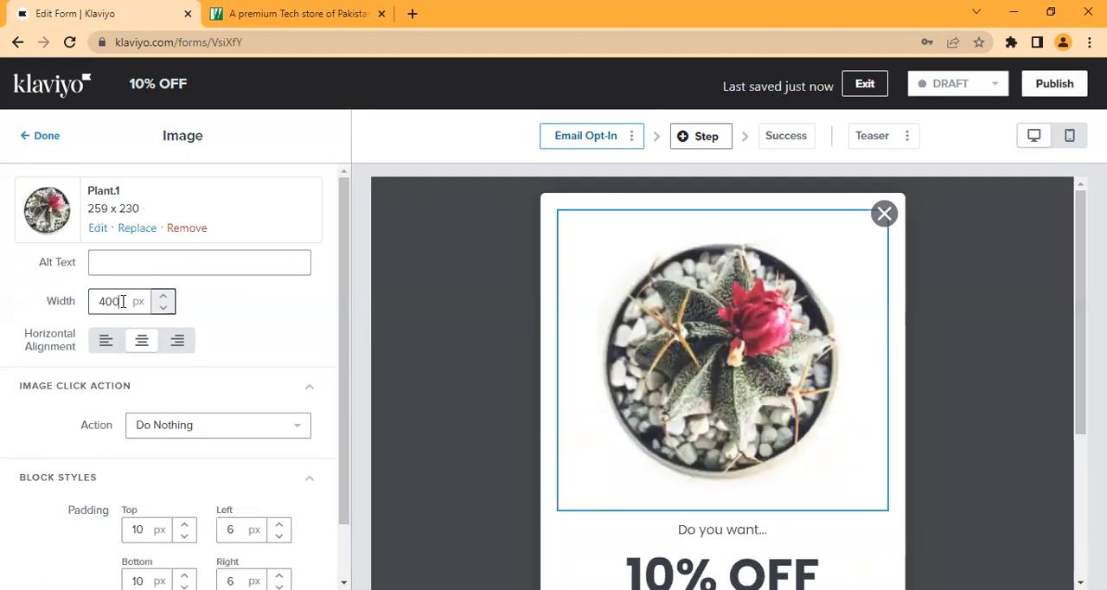
click(252, 320)
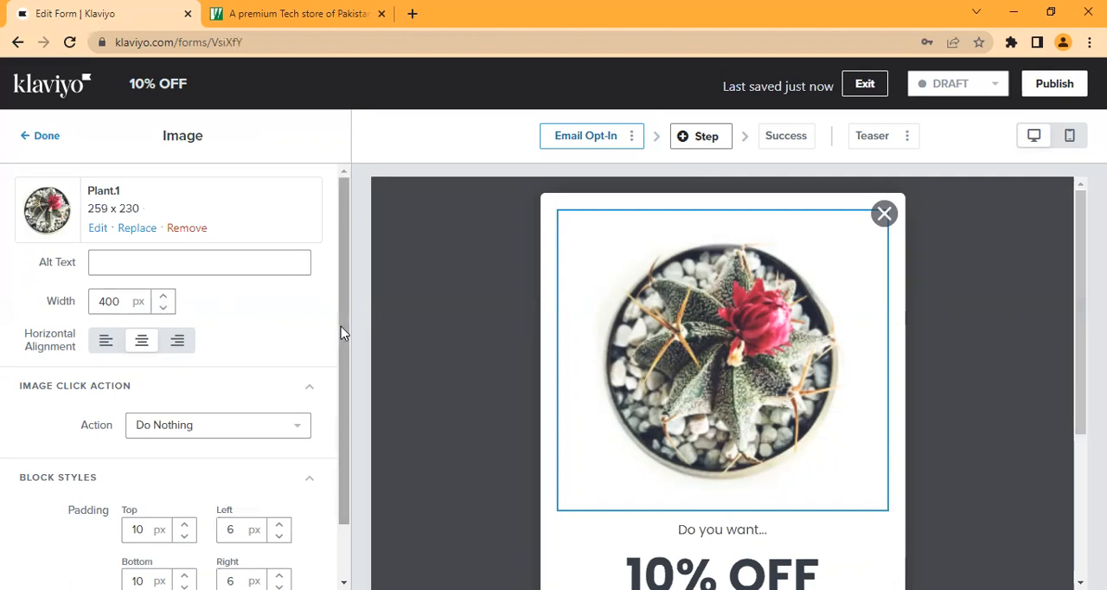
Step: Set the plant image's click action to Go to URL and open its Destination URL for editing
scroll(341, 326, down, 2)
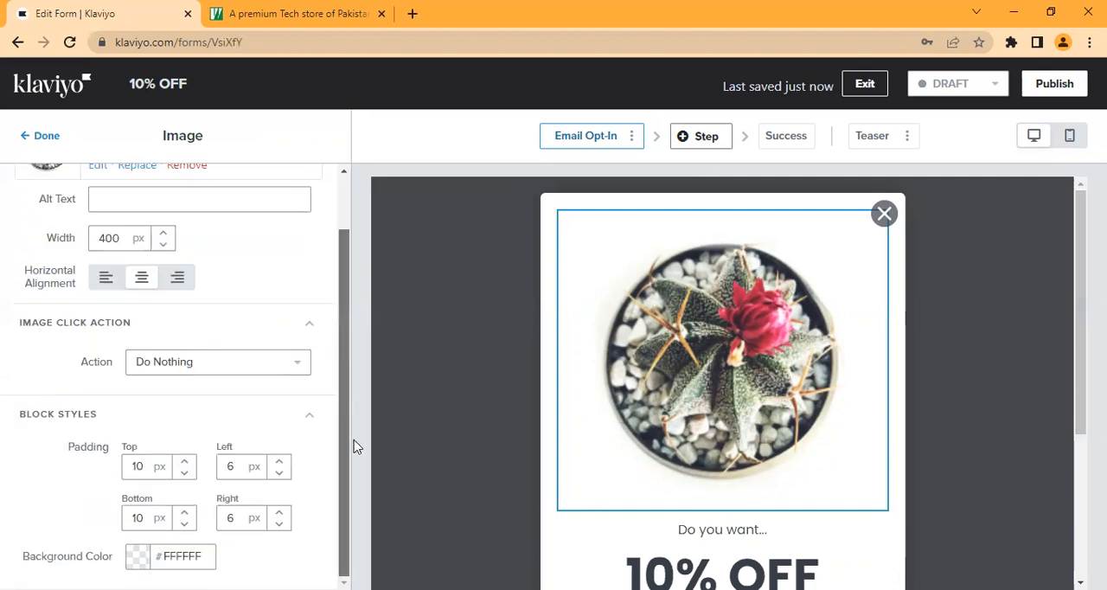
click(259, 377)
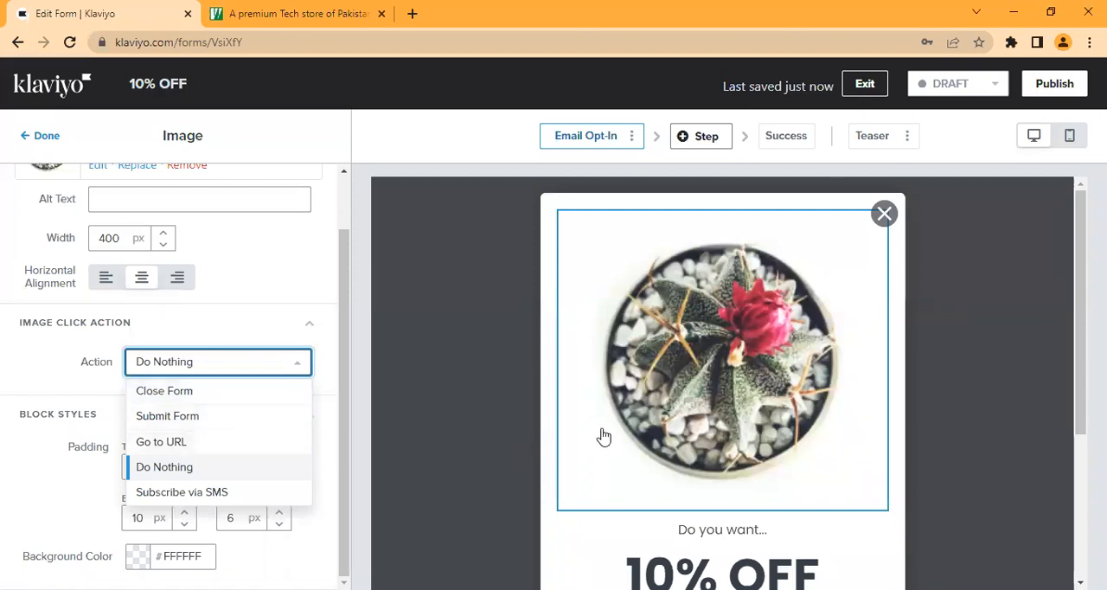
key(Escape)
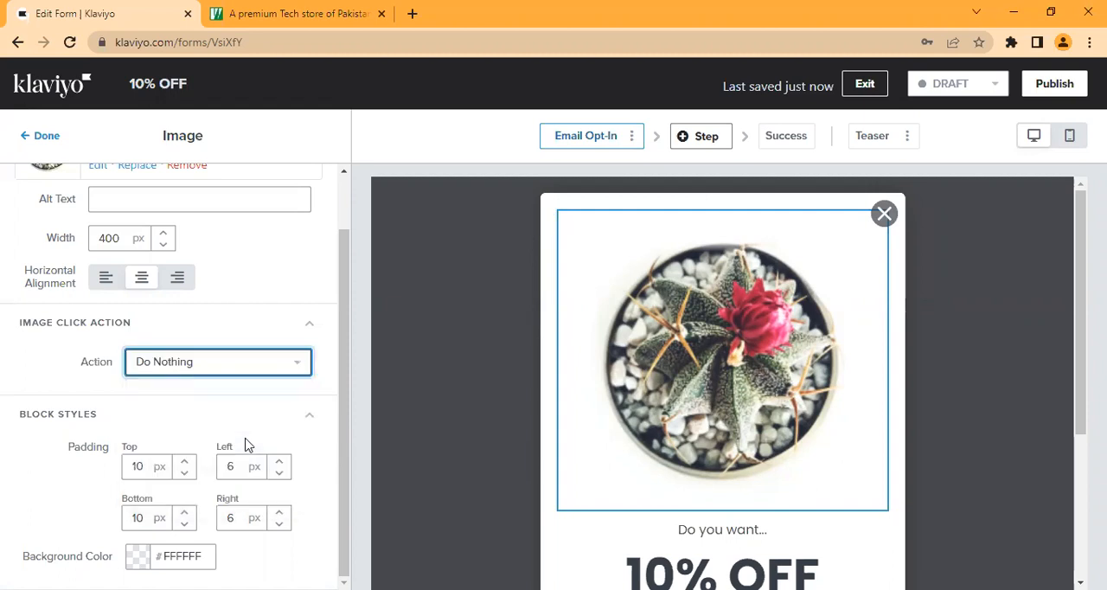
click(214, 371)
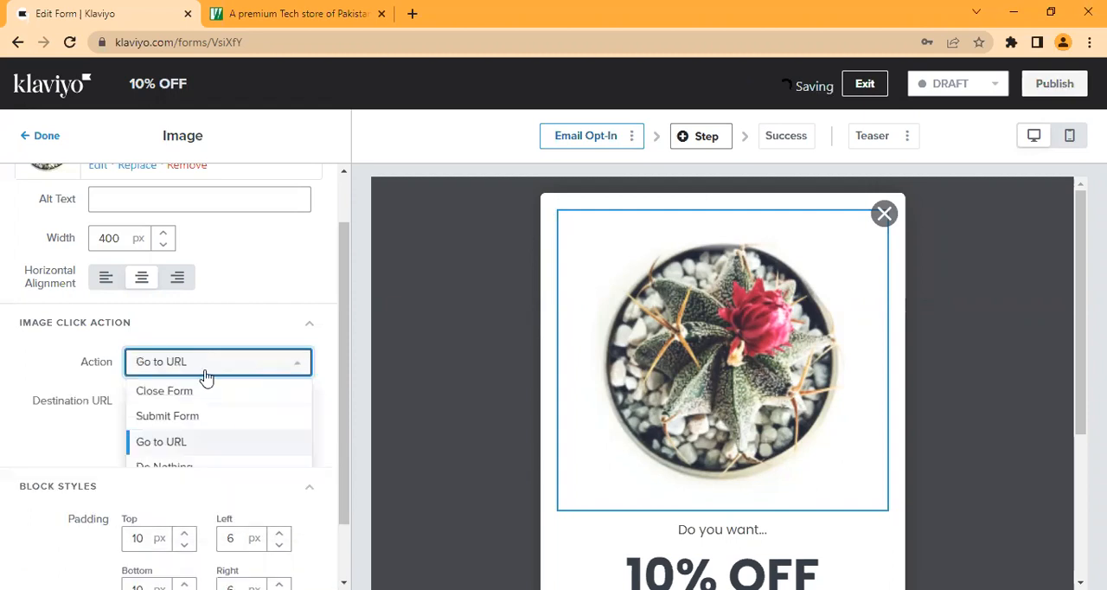
click(164, 443)
click(156, 399)
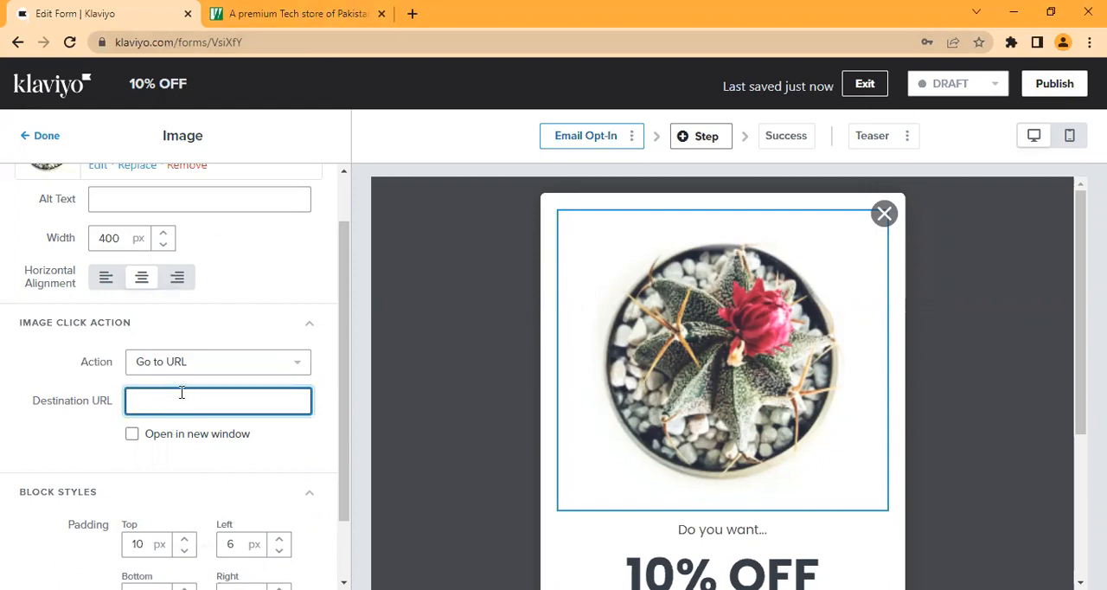
Step: Search the web for lime light in a new tab, open the Limelight online store, and close the other tech store's page
click(412, 13)
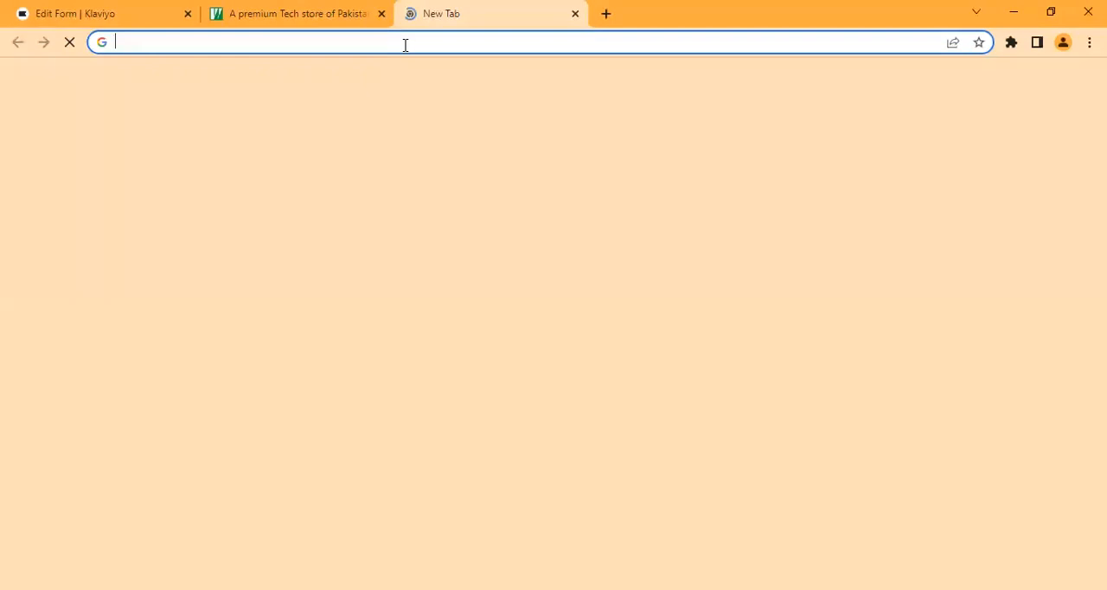
text(l)
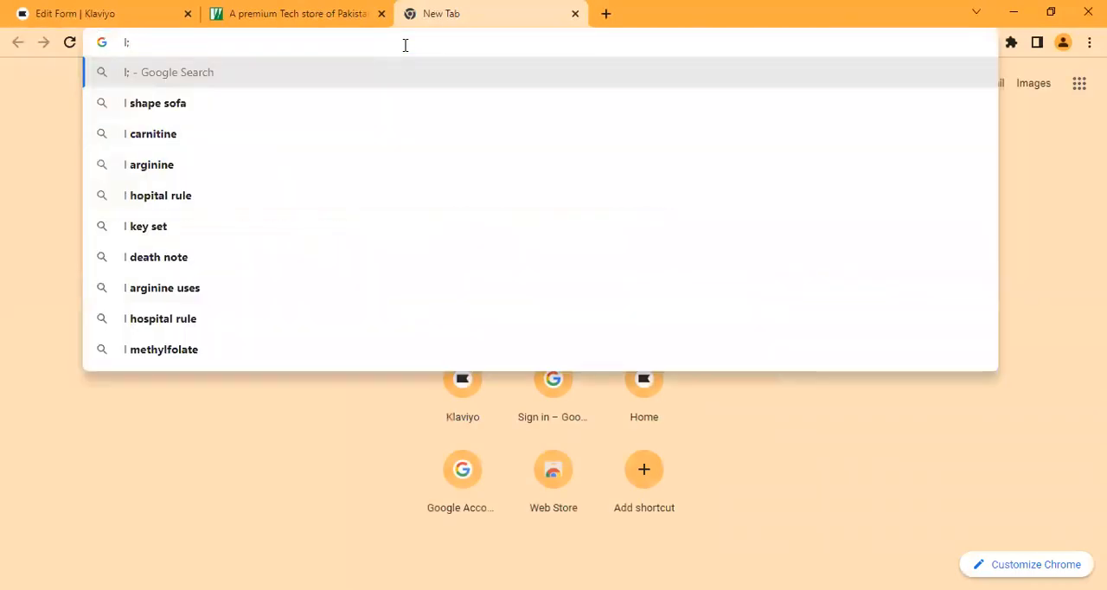
text(ime )
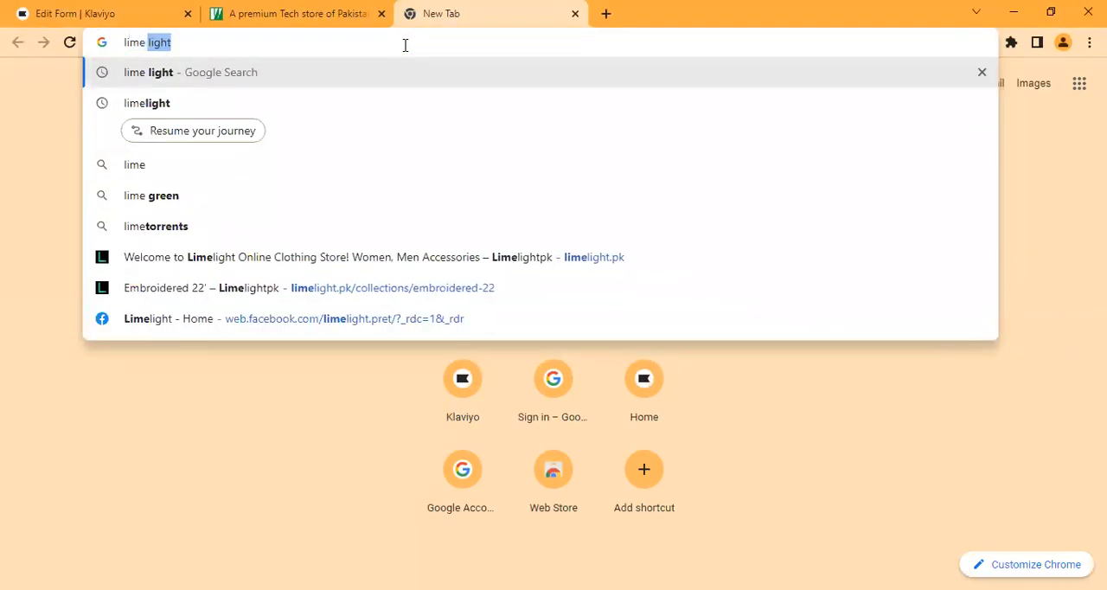
text(light)
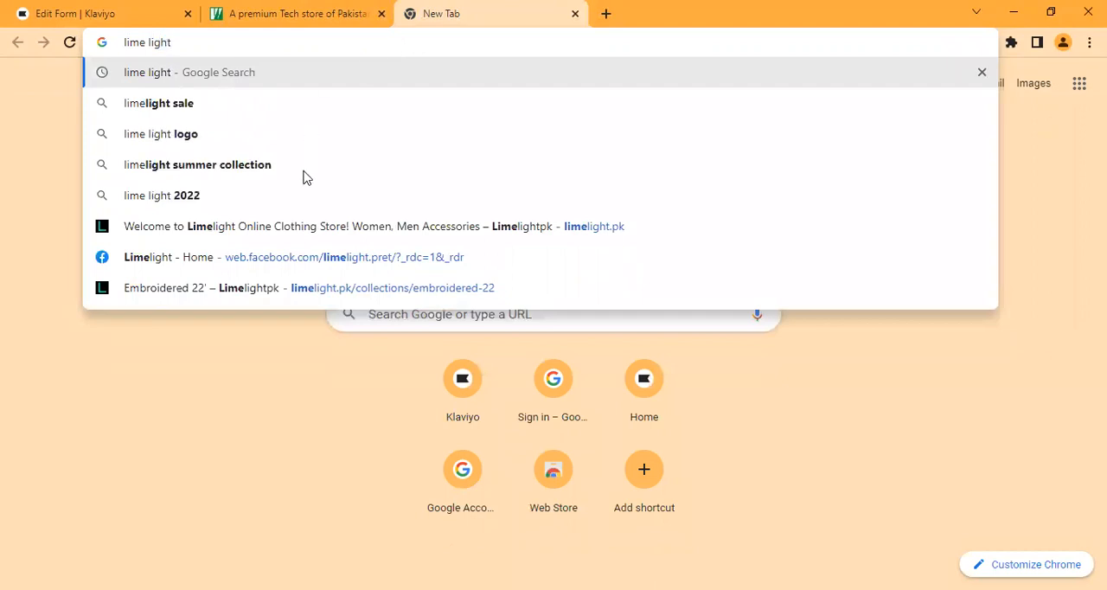
click(304, 82)
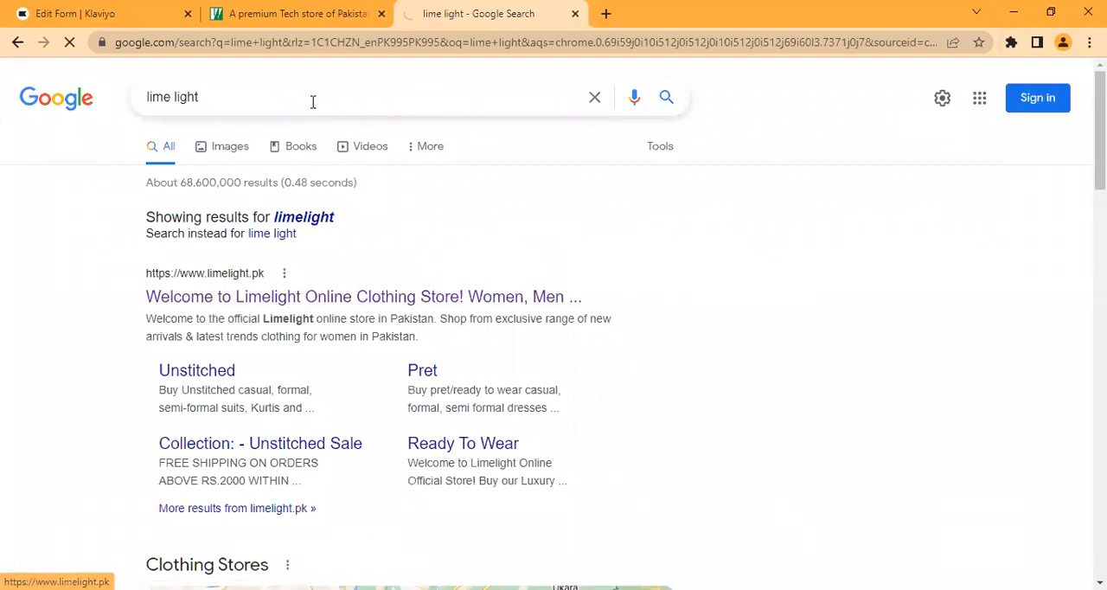
click(86, 14)
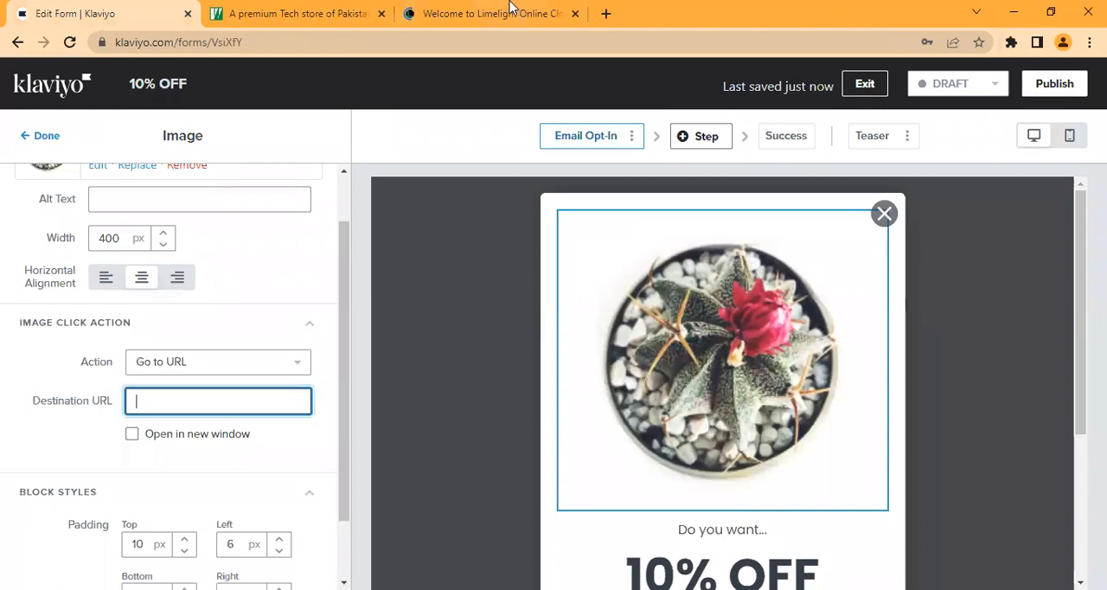
click(381, 14)
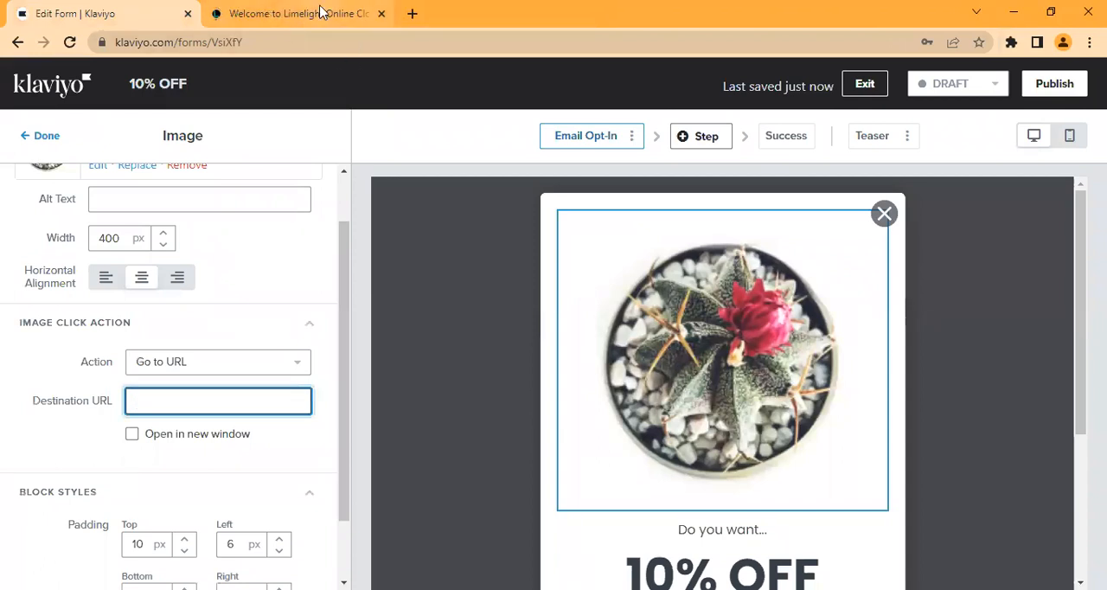
click(319, 13)
click(290, 43)
key(ctrl+c)
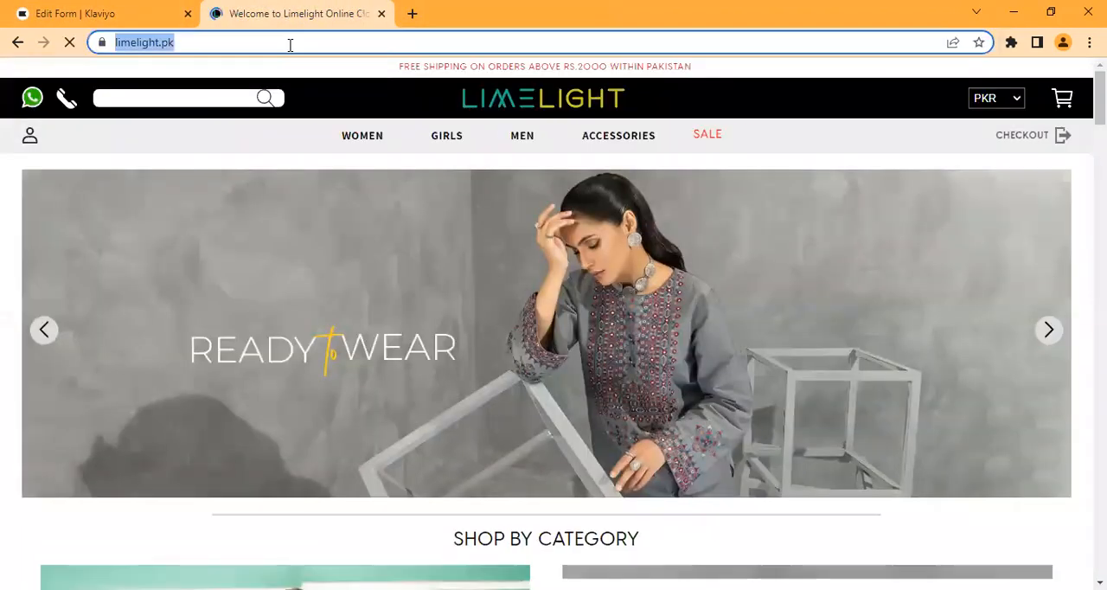
click(74, 12)
click(169, 400)
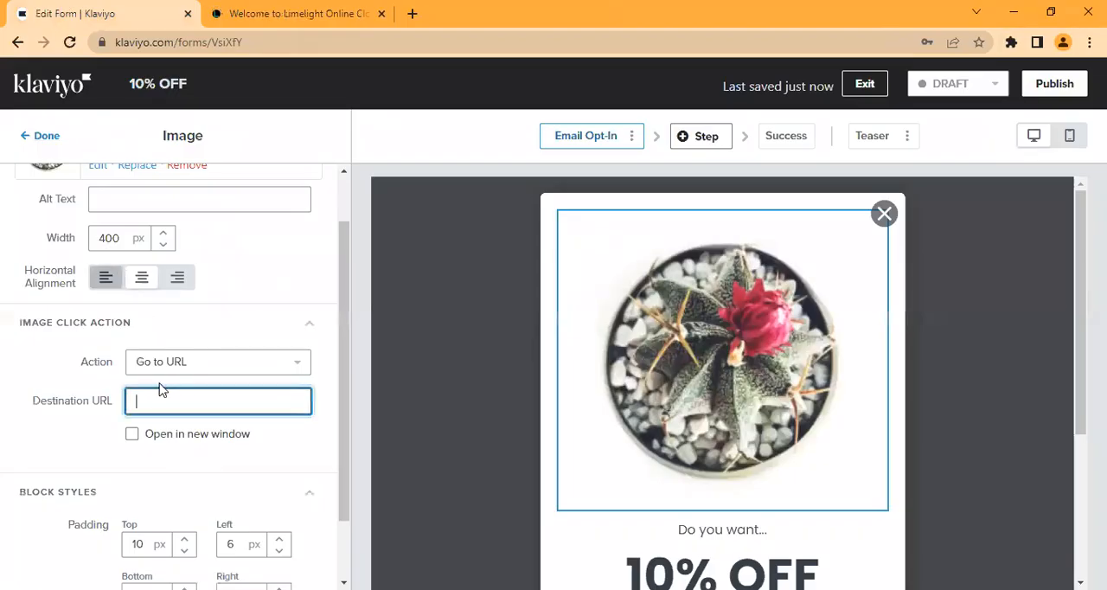
key(ctrl+v)
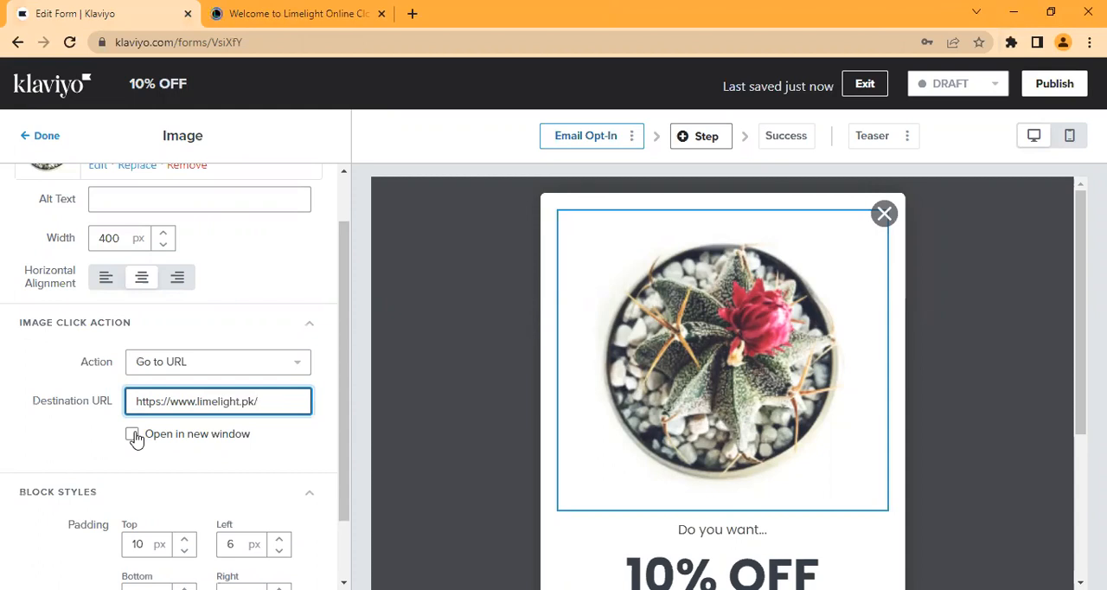
Step: Try the Open in new window option, switch it back off, and set the plant image's click action to Do Nothing
click(132, 434)
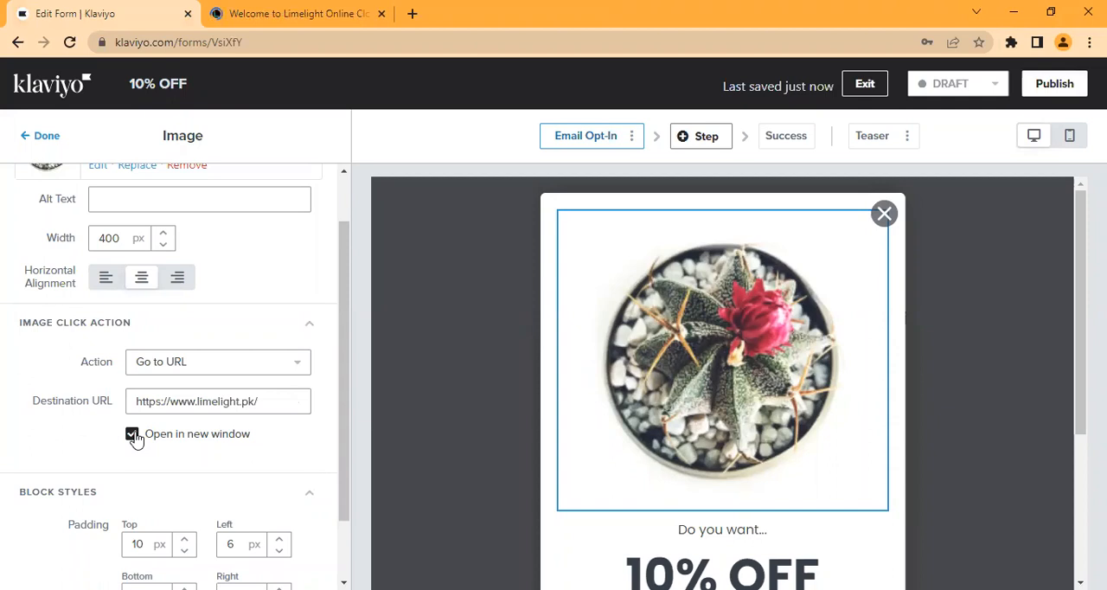
click(133, 434)
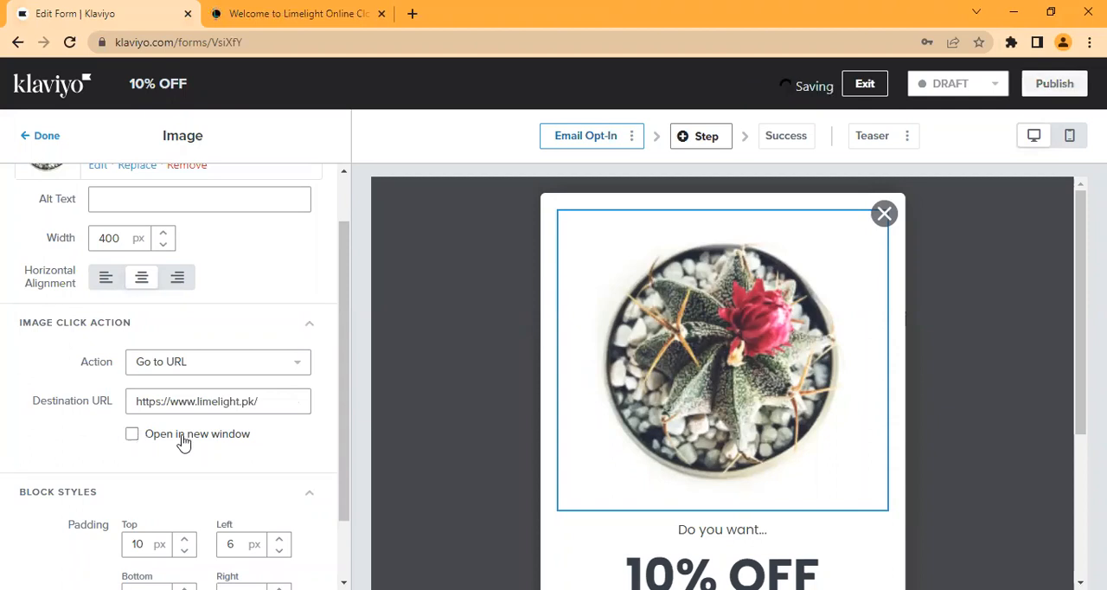
click(284, 368)
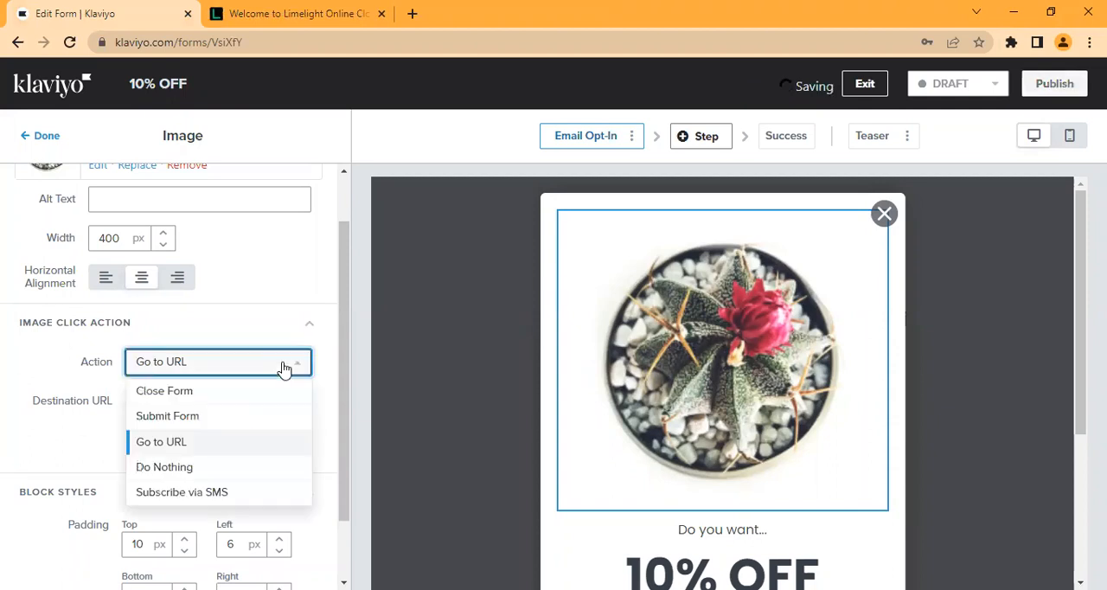
click(213, 475)
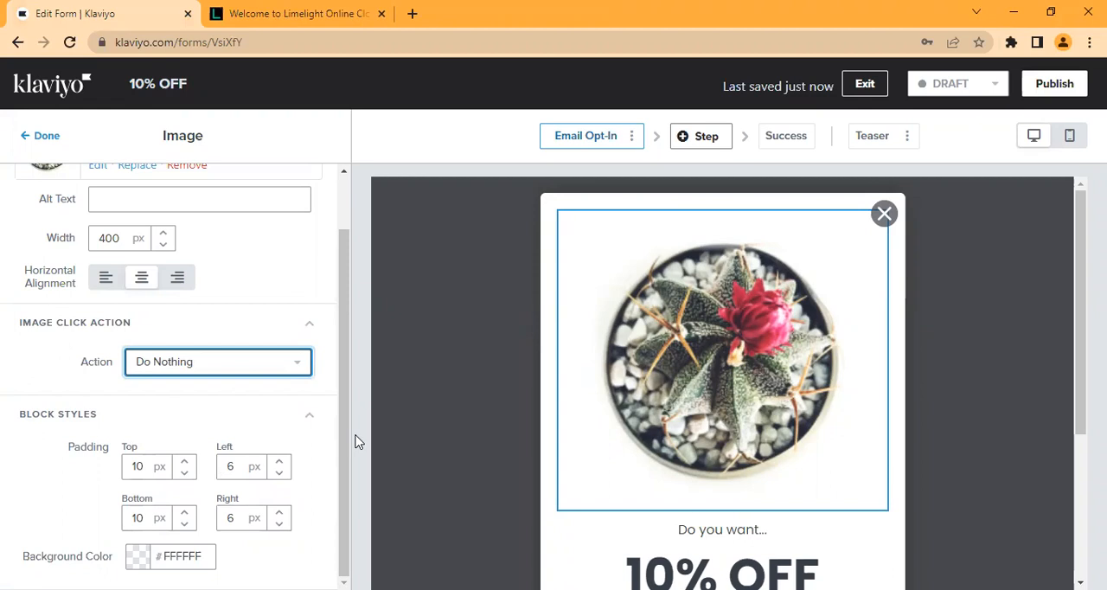
Step: Try a different top padding for the plant image block and set it back to 10 px
click(149, 471)
key(BackSpace)
key(BackSpace)
text(20)
key(BackSpace)
key(BackSpace)
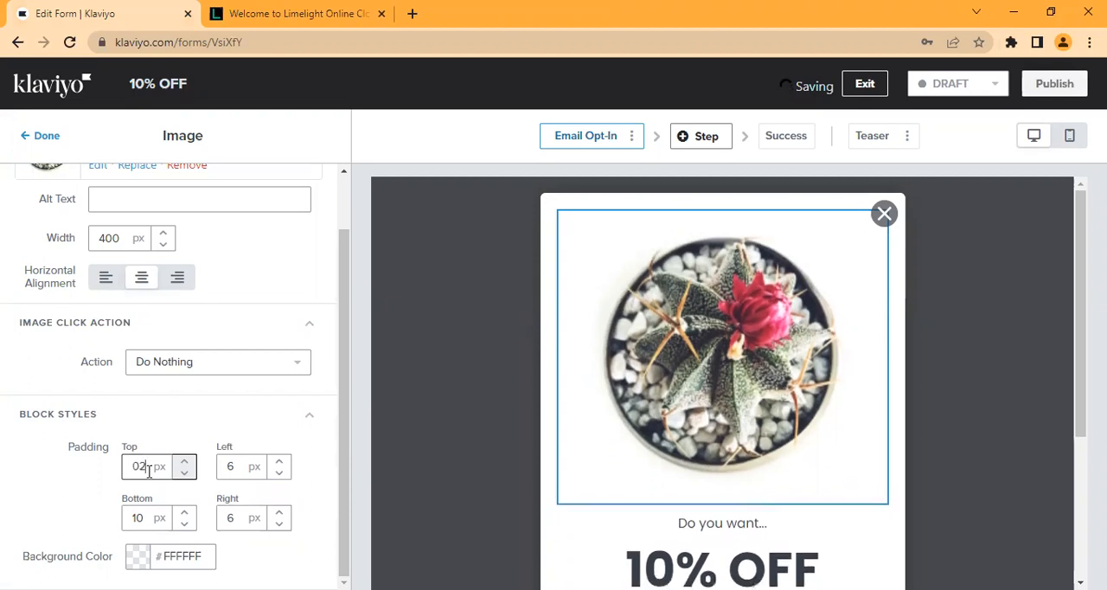
text(10)
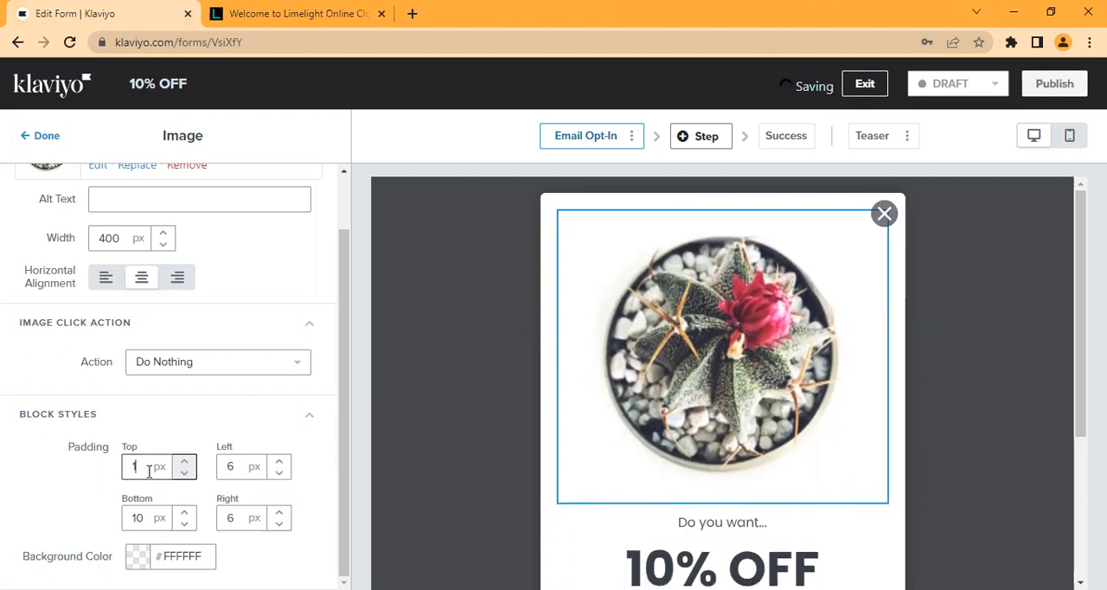
Step: Try a black background color, 000000, for the plant image block
click(136, 561)
key(BackSpace)
key(BackSpace)
key(BackSpace)
key(BackSpace)
key(BackSpace)
key(BackSpace)
text(GGG)
key(BackSpace)
key(BackSpace)
key(BackSpace)
text(000000)
key(BackSpace)
key(BackSpace)
key(BackSpace)
key(BackSpace)
key(BackSpace)
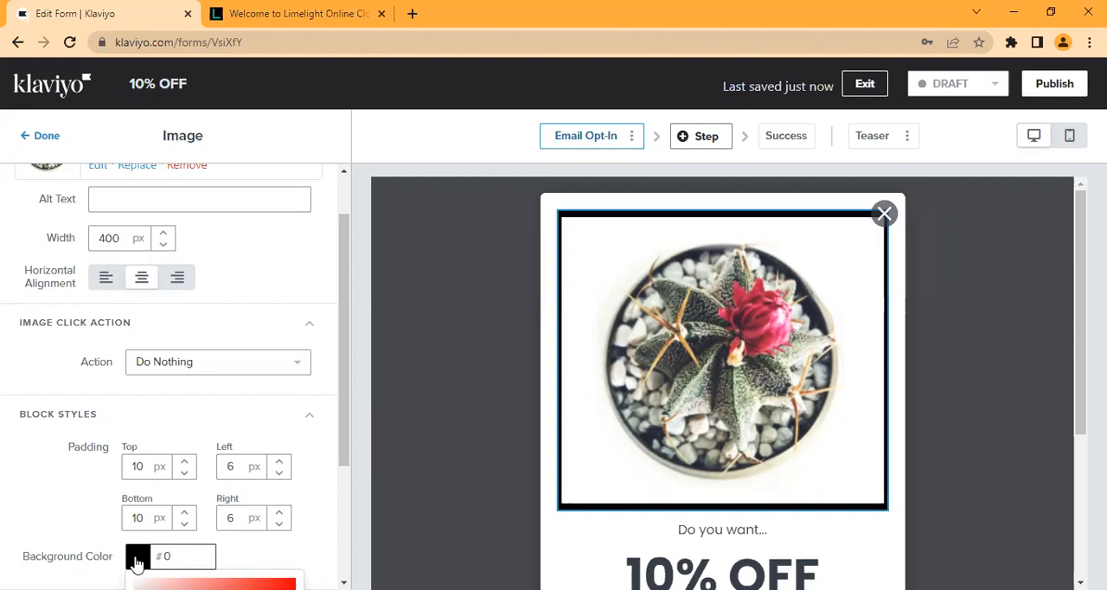
text(000000)
Step: Set the plant image block's background color to white and finish editing the image
key(BackSpace)
key(BackSpace)
key(BackSpace)
key(BackSpace)
key(BackSpace)
key(BackSpace)
key(BackSpace)
text(FFFFFFFF)
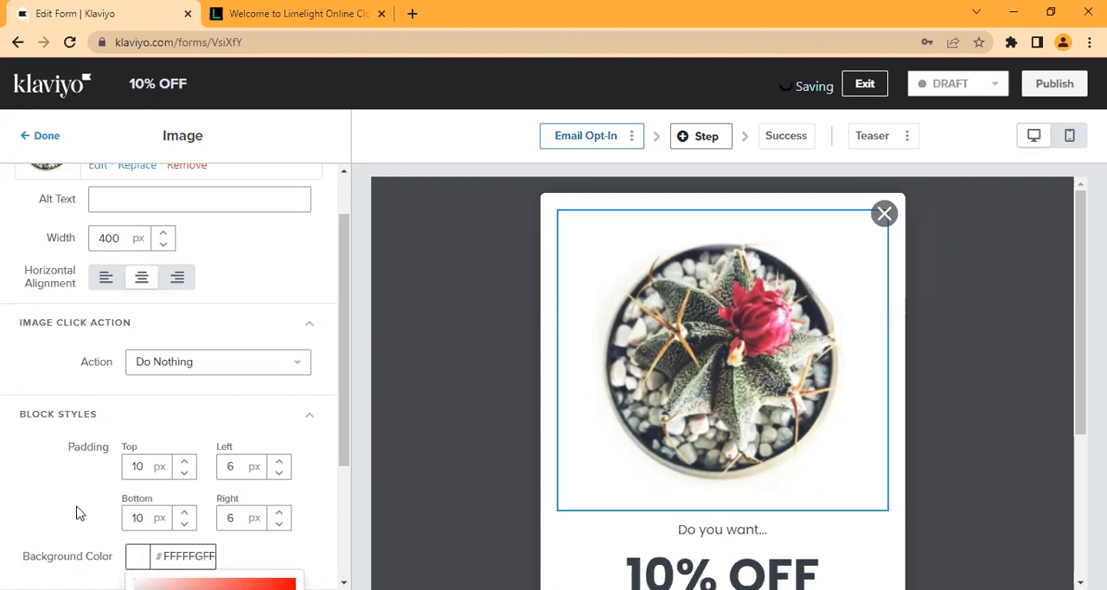
click(76, 513)
drag(342, 493, 343, 343)
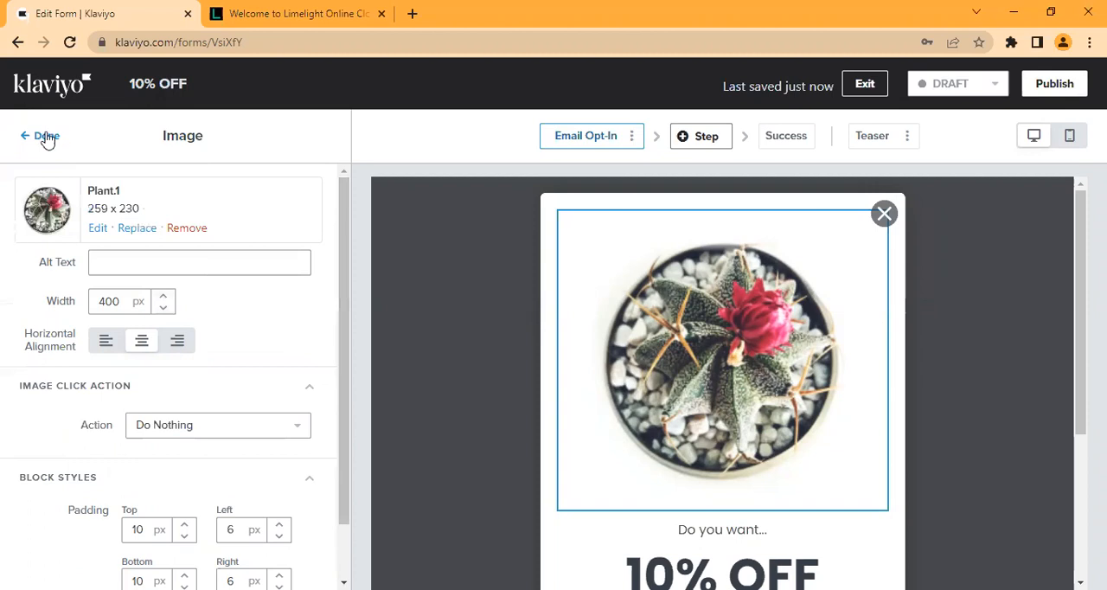
click(385, 333)
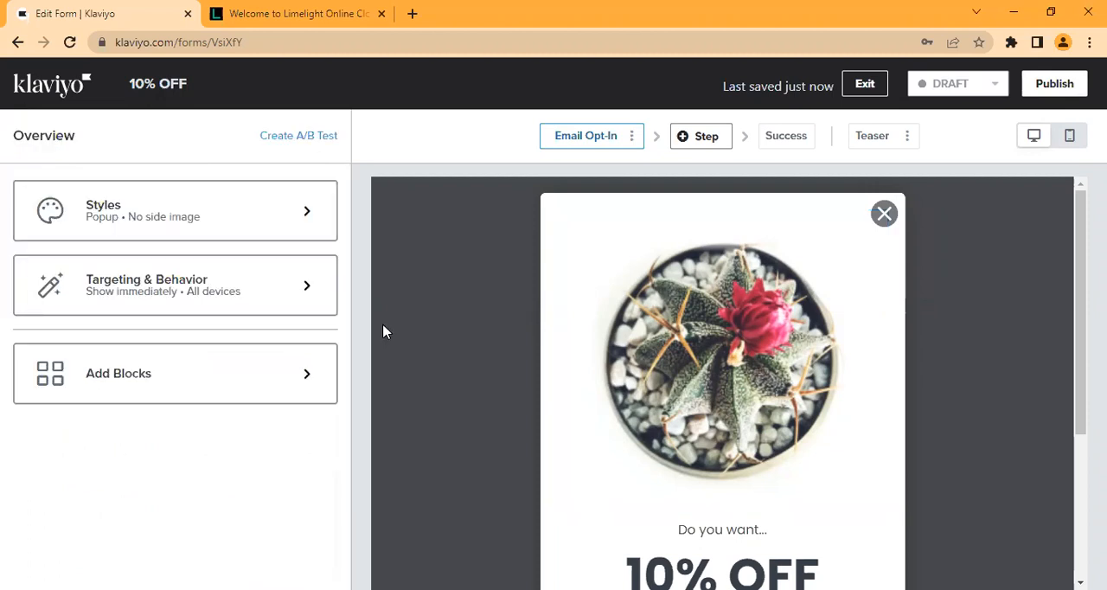
Step: Examine the text formatting options of the "Do you want..." block and return to the form overview
drag(1080, 337, 1080, 450)
click(763, 344)
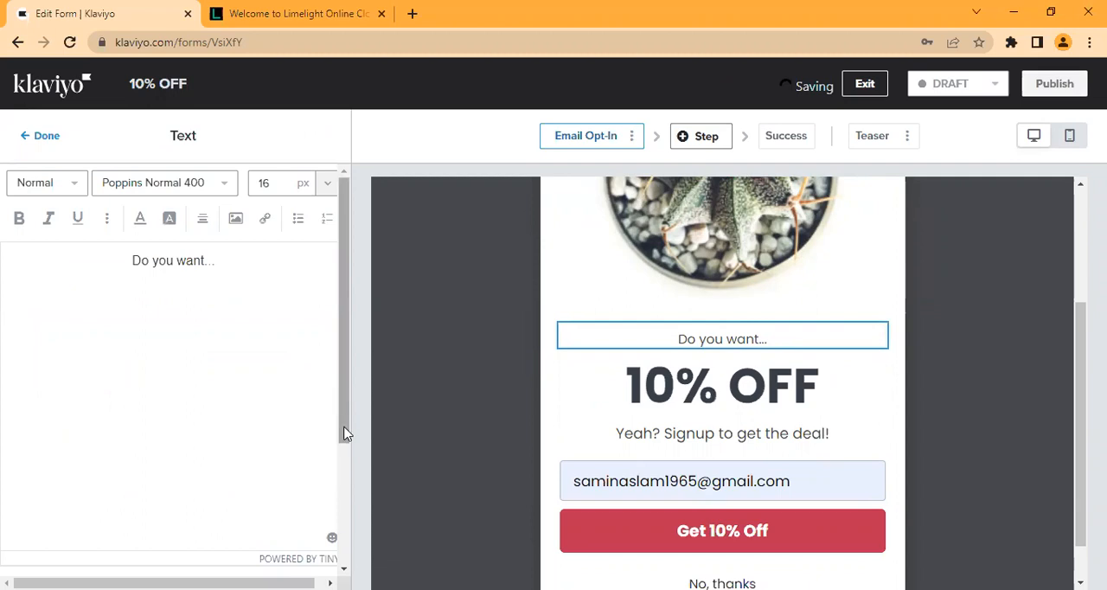
drag(343, 433, 354, 519)
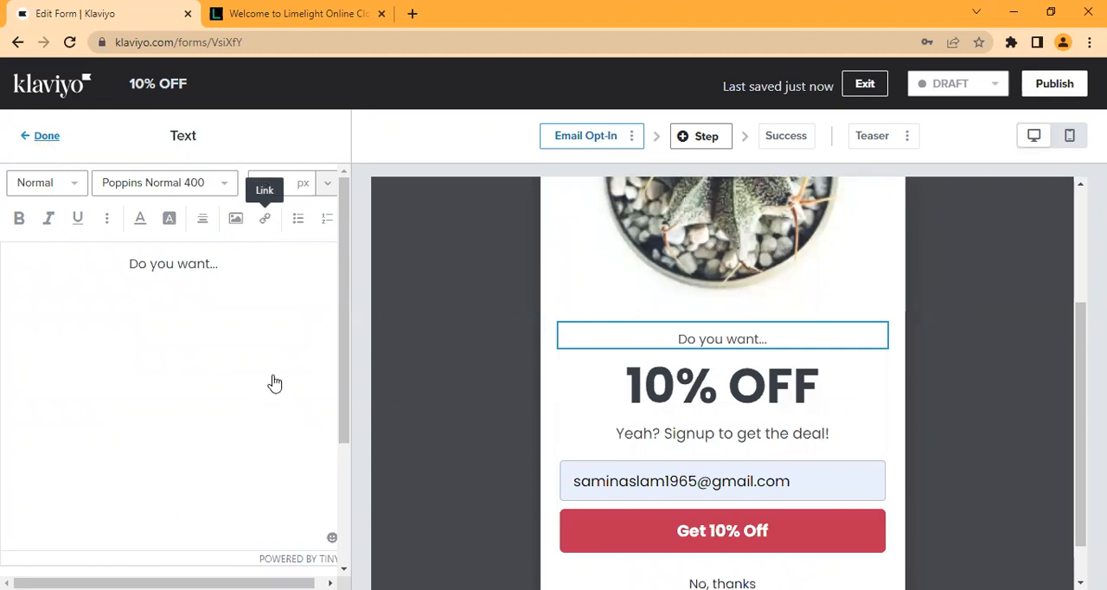
click(38, 131)
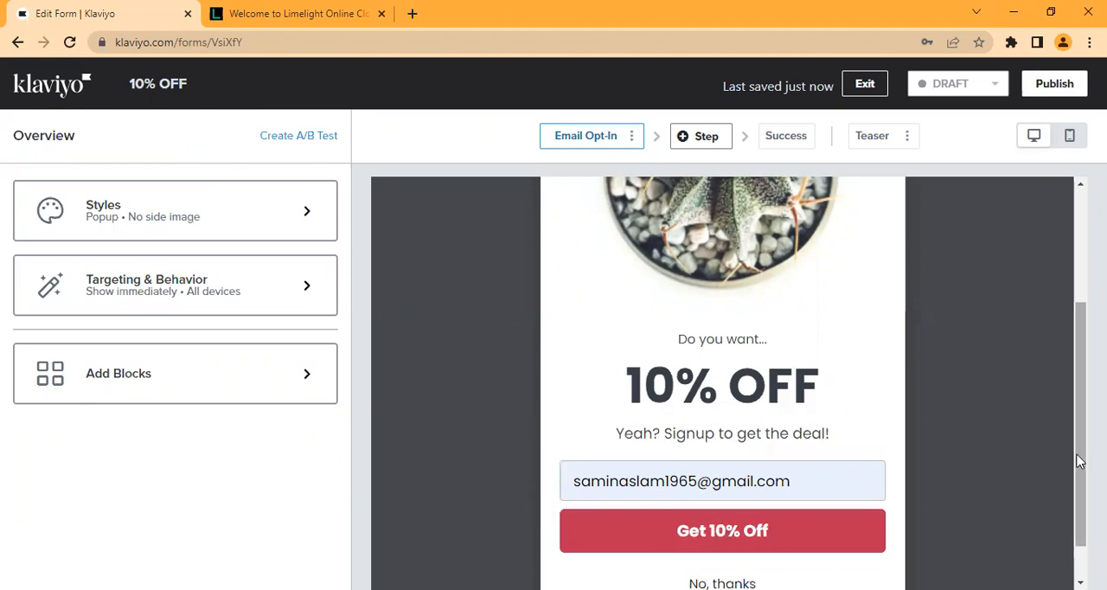
Step: Examine the Get 10% Off button's click action, hidden field, text and style settings, including its background color picker, and return to the overview
drag(1077, 459, 1079, 489)
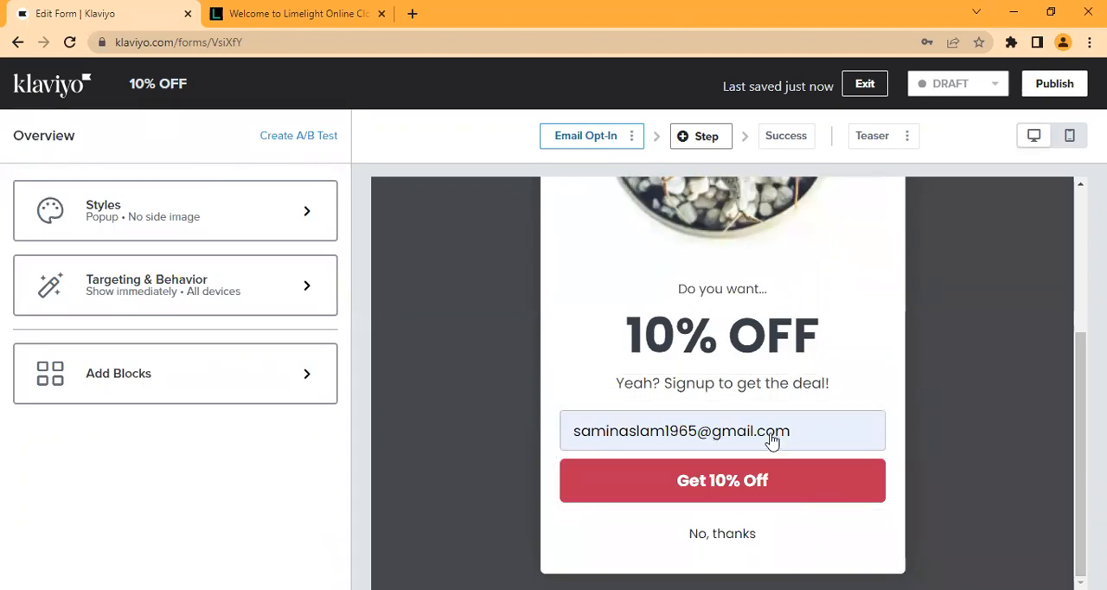
click(731, 493)
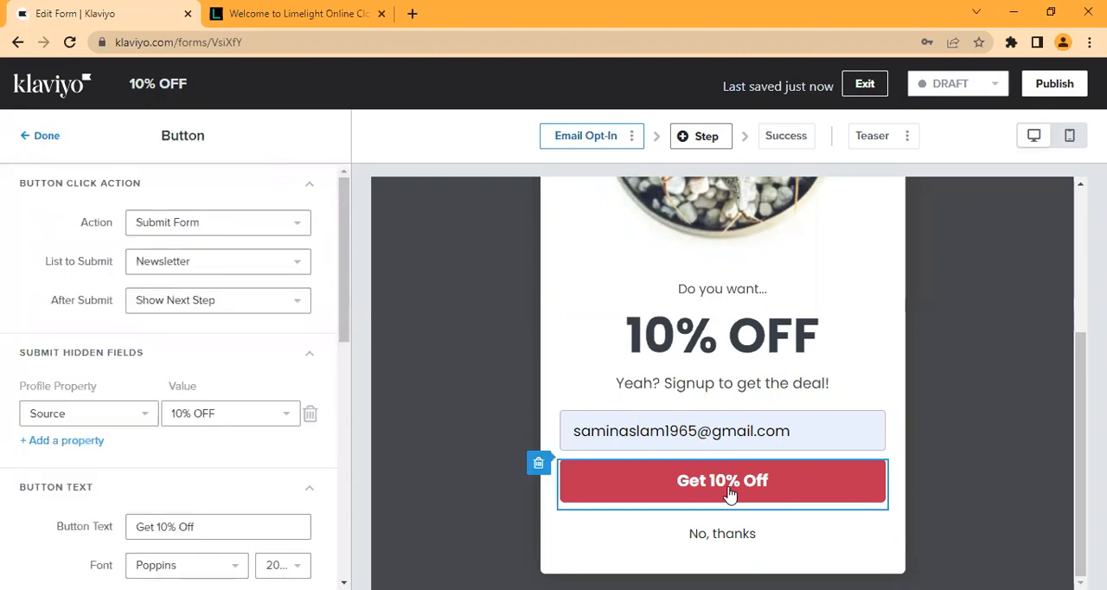
scroll(344, 500, down, 2)
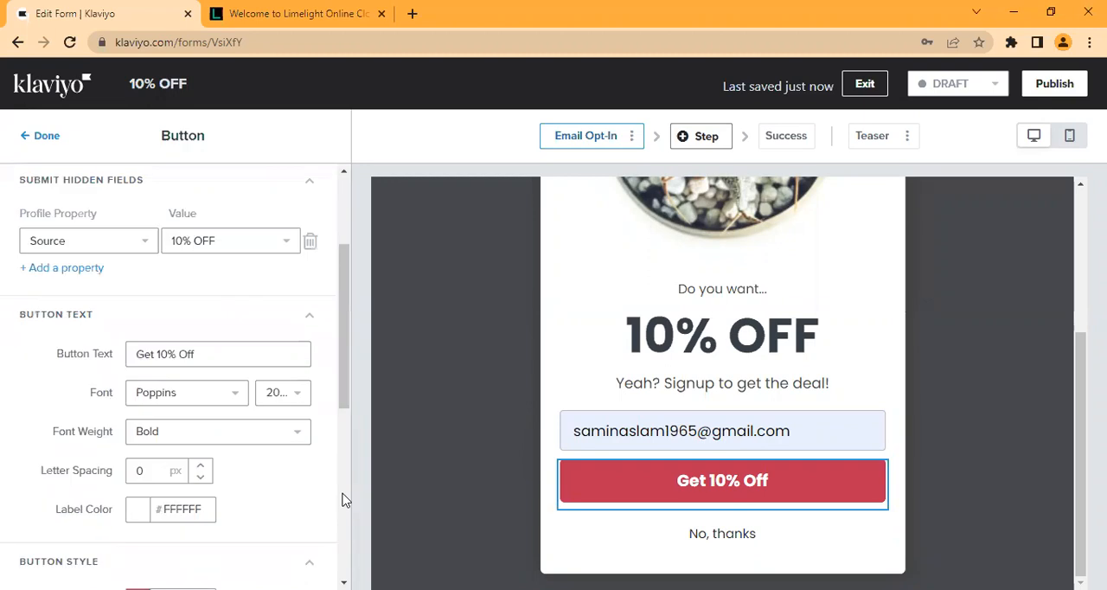
scroll(344, 499, down, 2)
scroll(341, 279, up, 3)
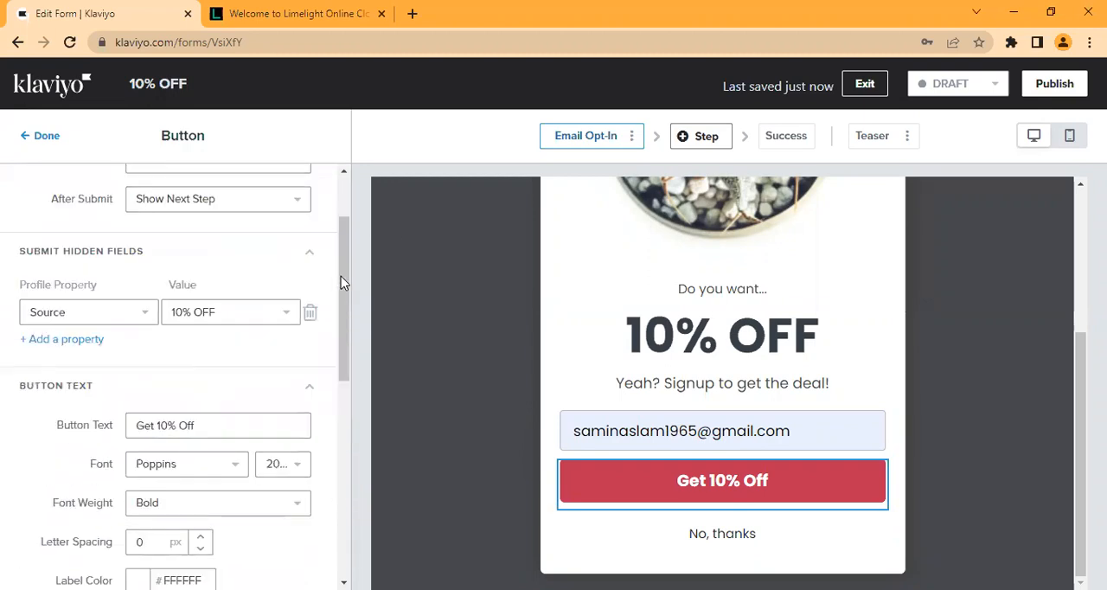
scroll(340, 276, up, 1)
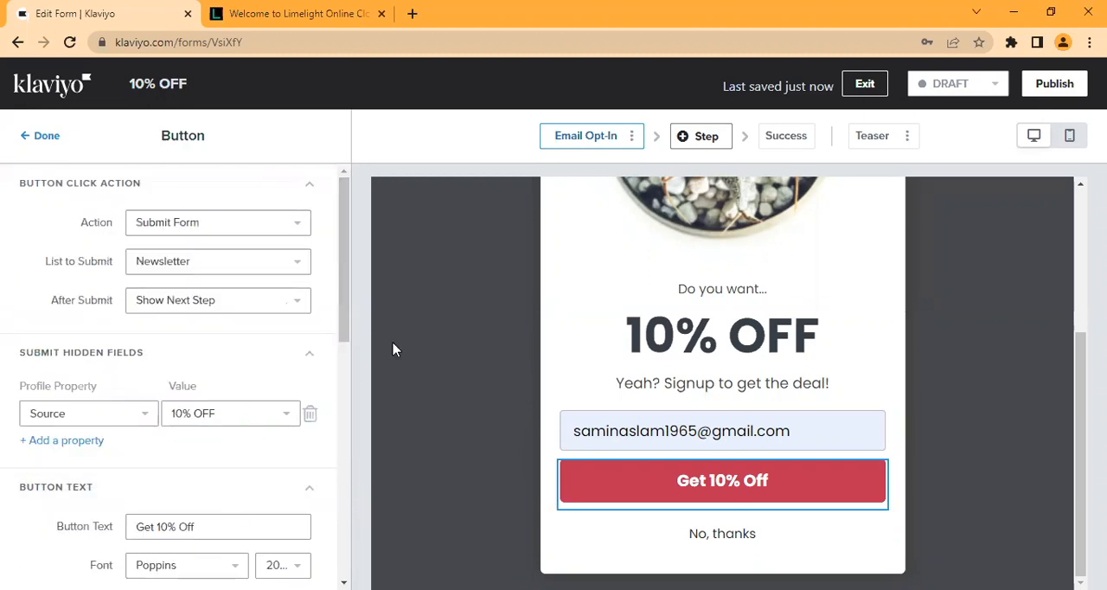
drag(340, 286, 338, 462)
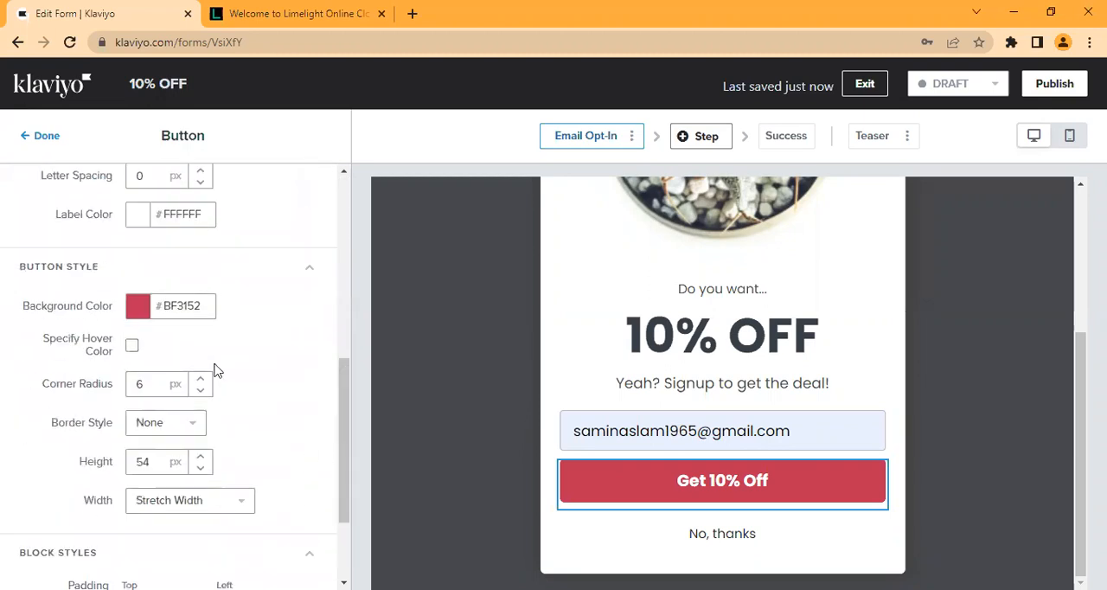
click(136, 317)
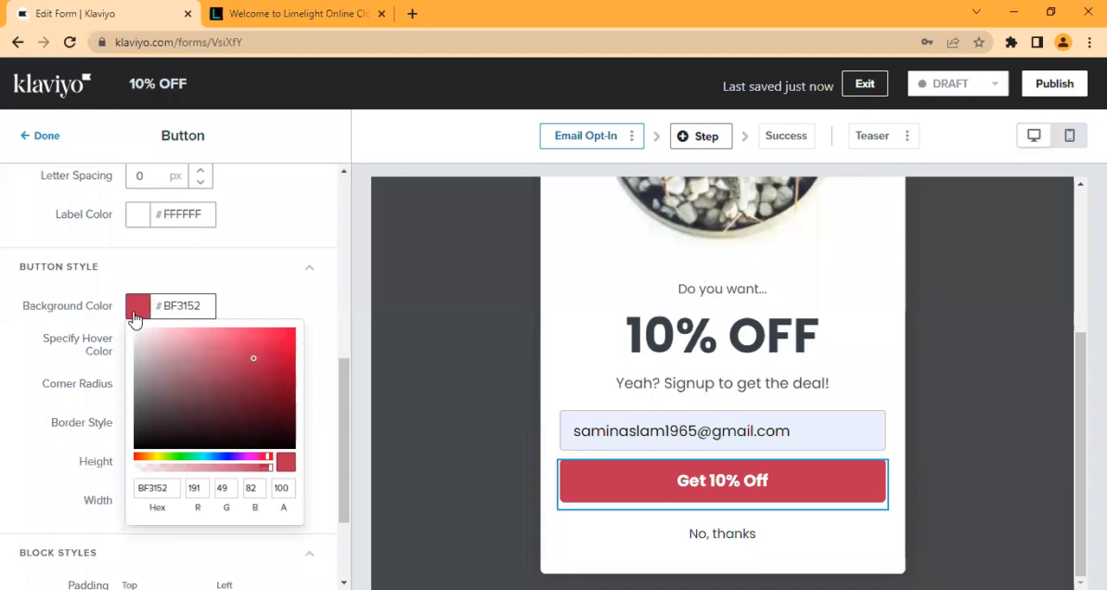
click(251, 295)
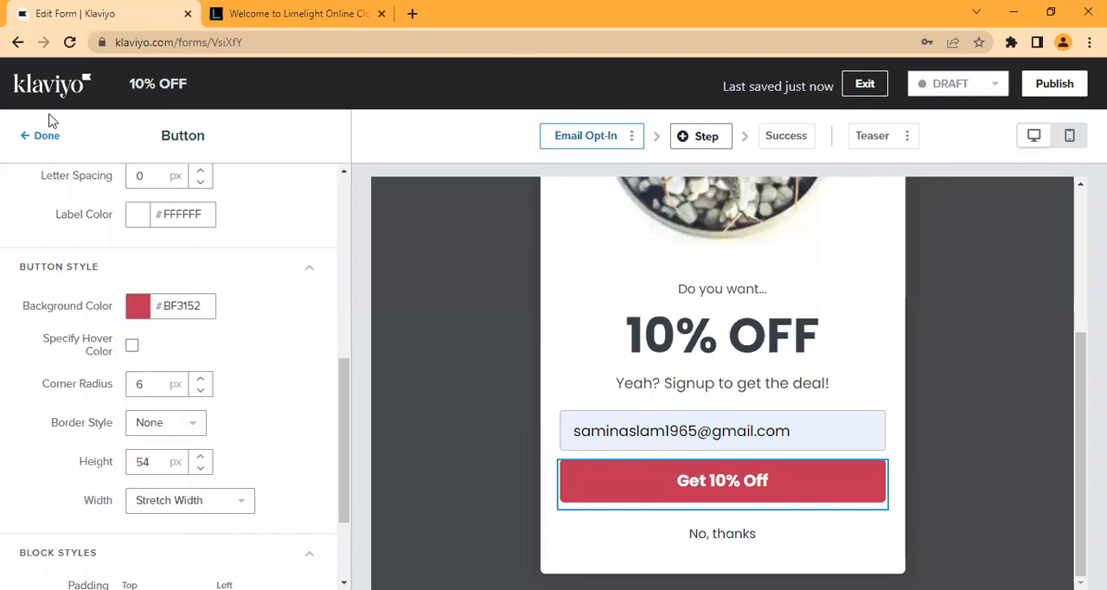
click(44, 137)
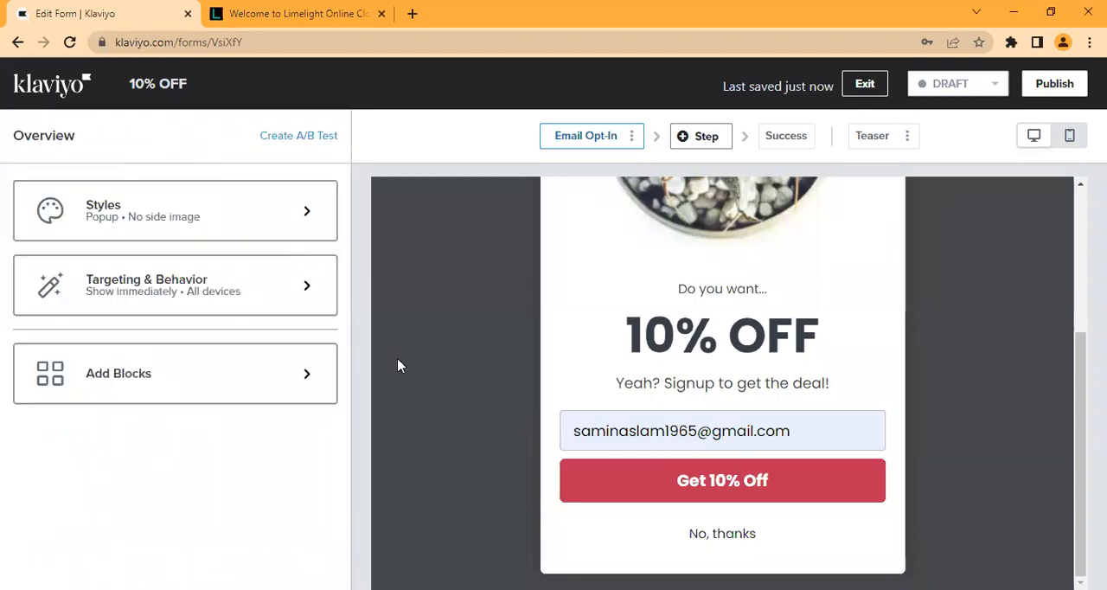
Step: Review the click action choices of the "No, thanks" button, keep Close Form selected, and return to the overview
click(652, 538)
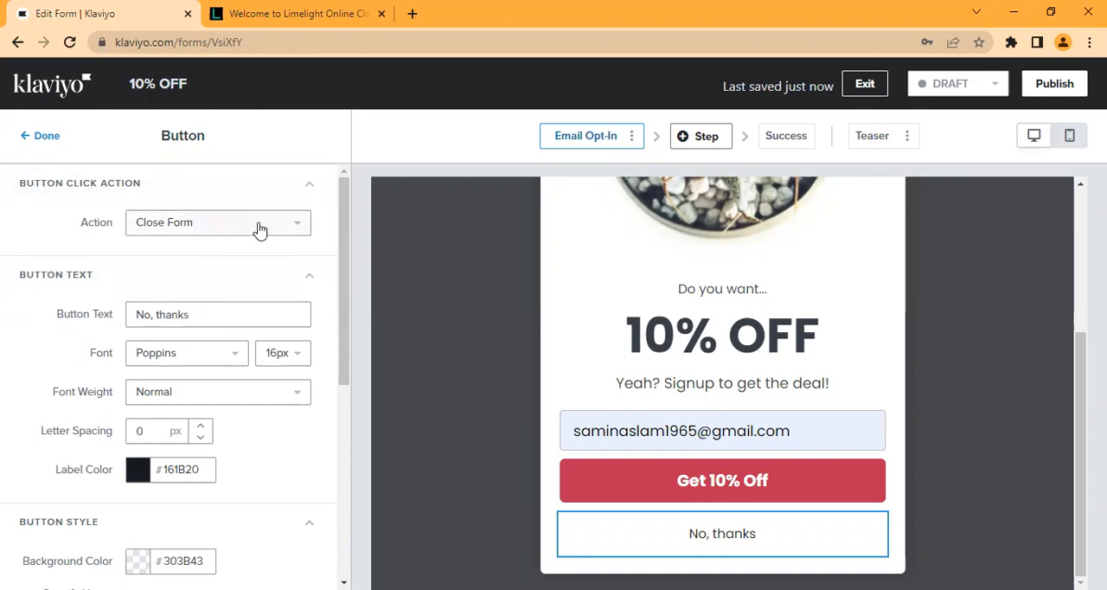
click(226, 230)
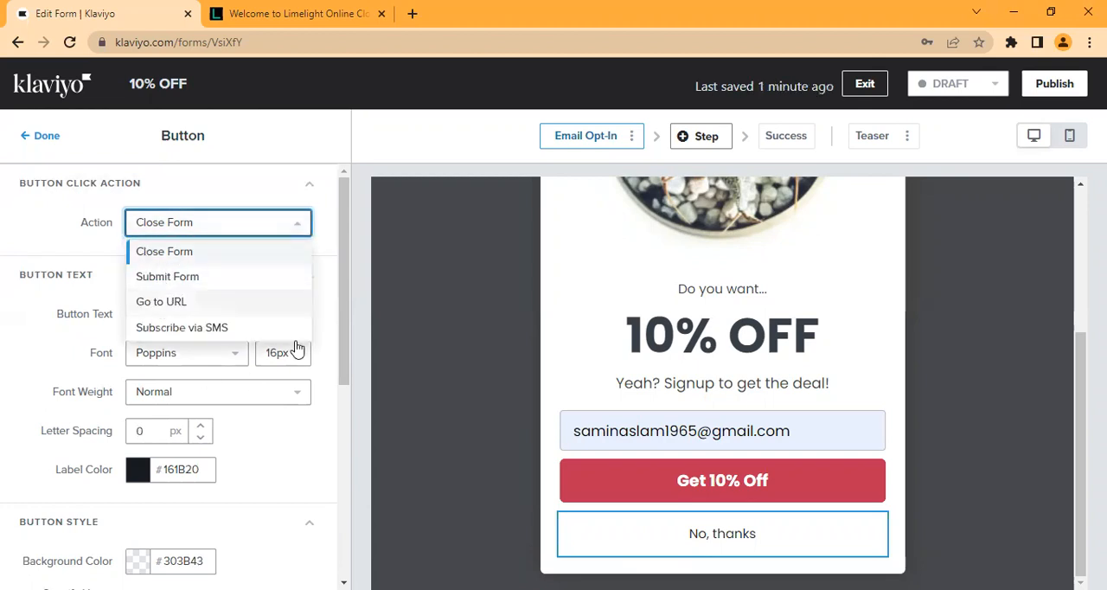
click(191, 257)
click(41, 139)
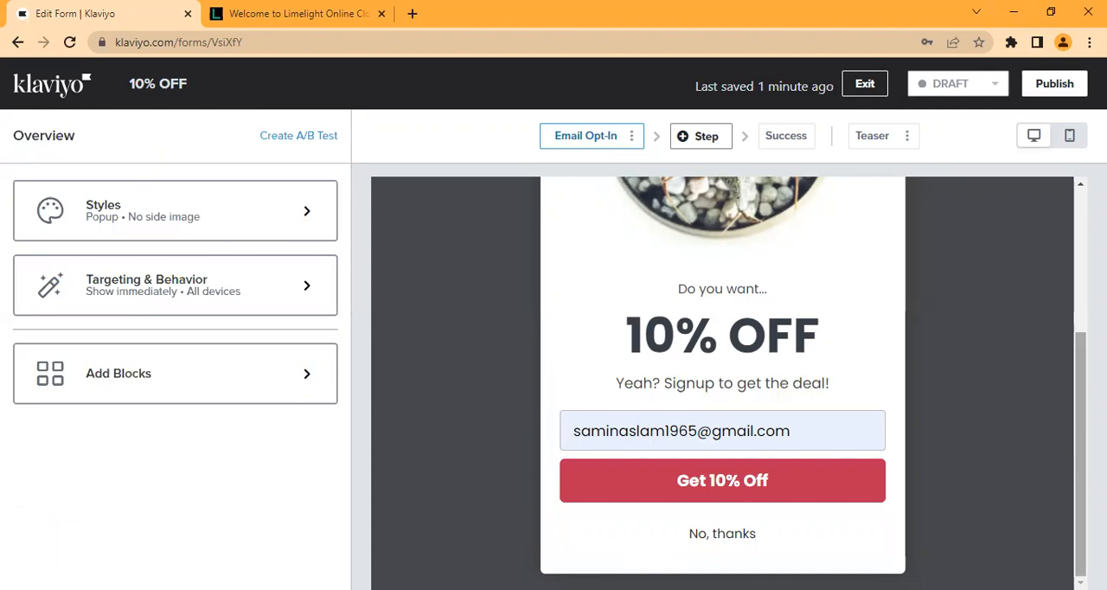
Step: Return to the start of the form preview and open the form's Styles settings
scroll(706, 415, up, 2)
scroll(722, 380, up, 1)
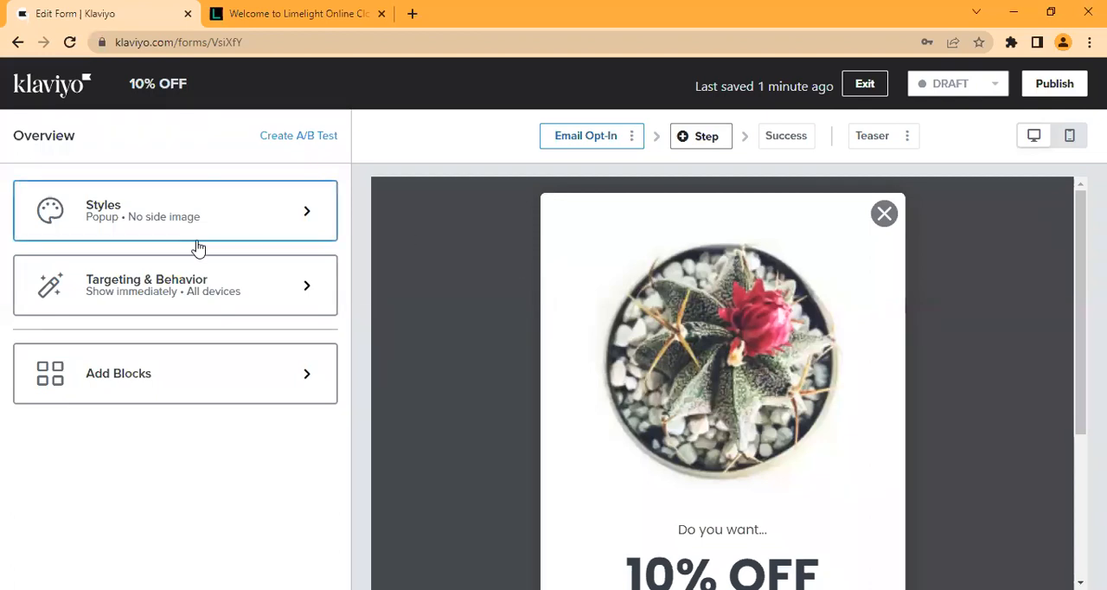
click(296, 227)
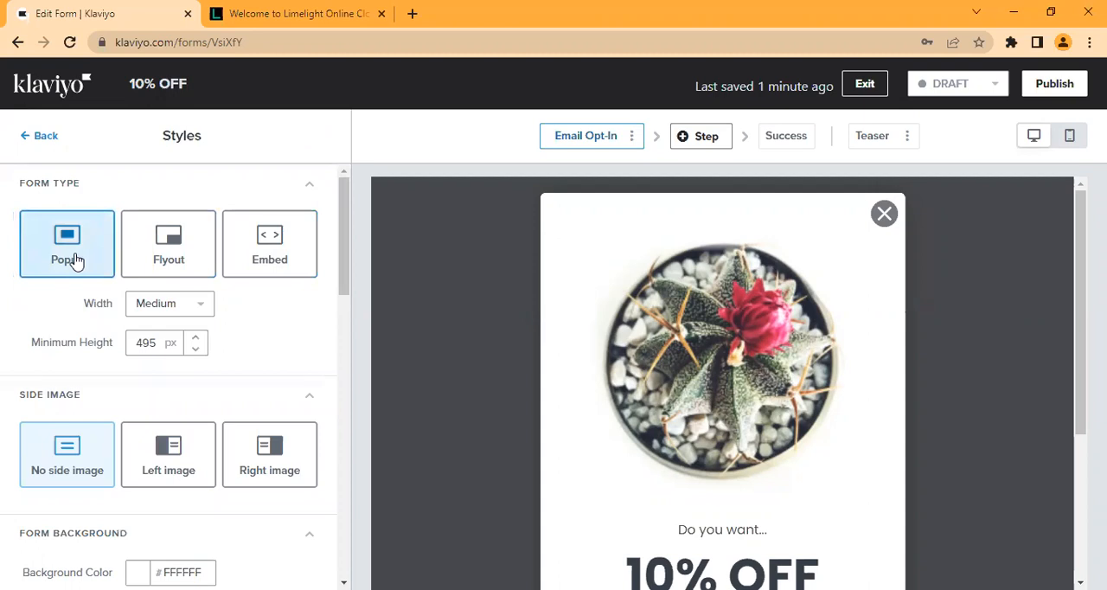
Step: Try the Flyout form type in the top center, top right, top left, middle left and bottom left positions, and restore Popup
click(173, 247)
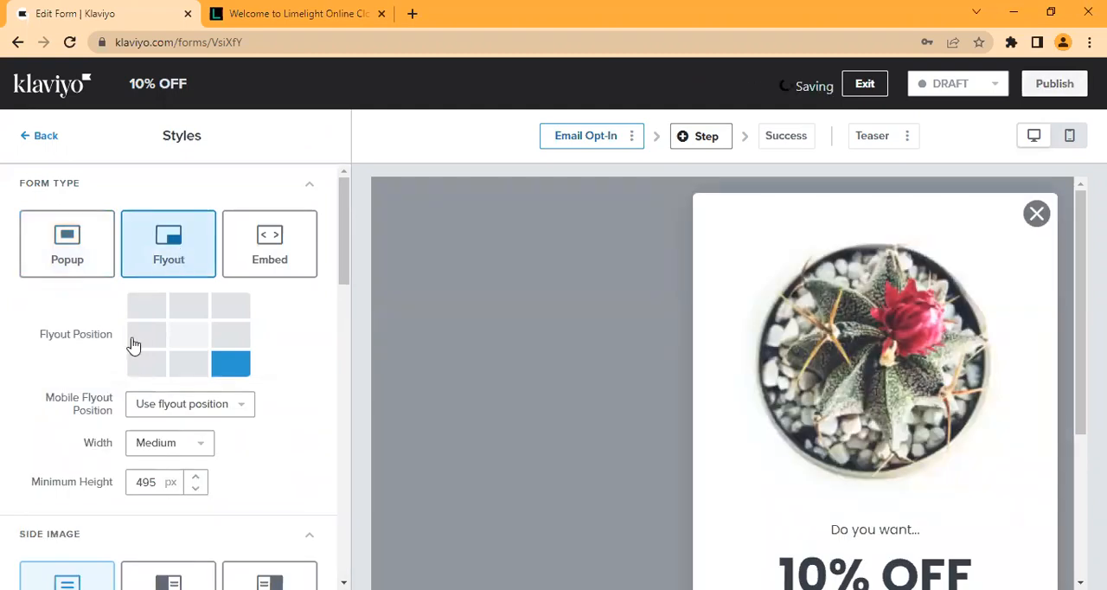
click(189, 309)
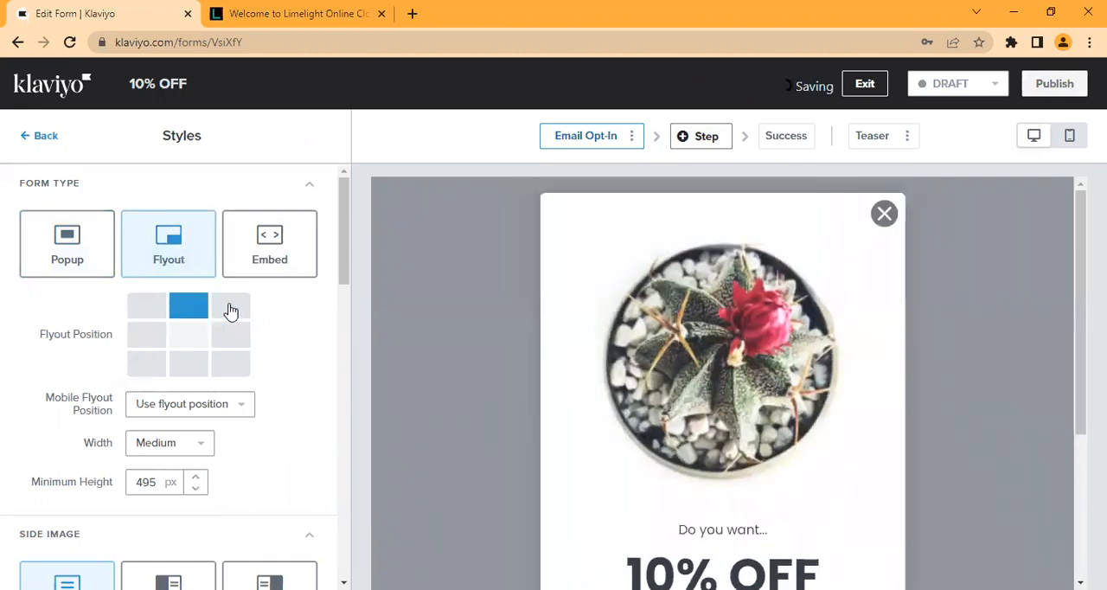
click(230, 308)
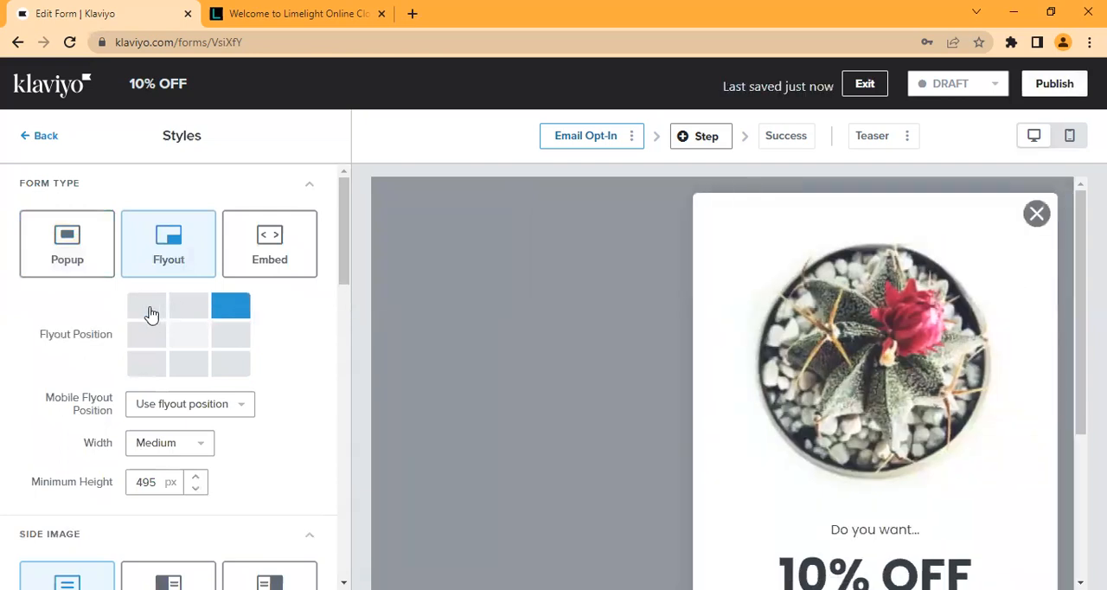
click(147, 307)
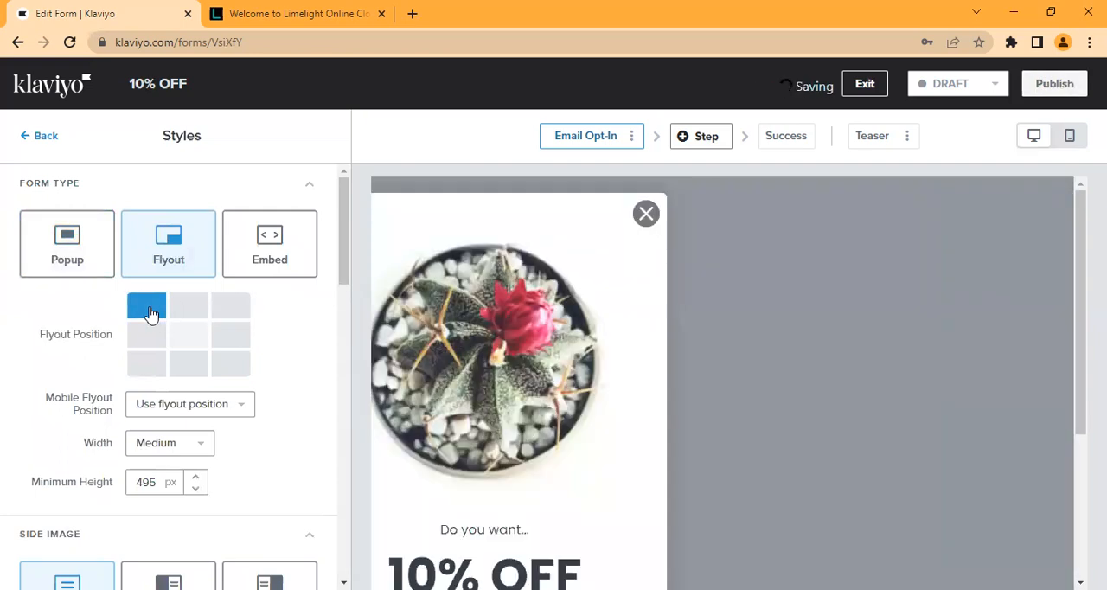
click(147, 342)
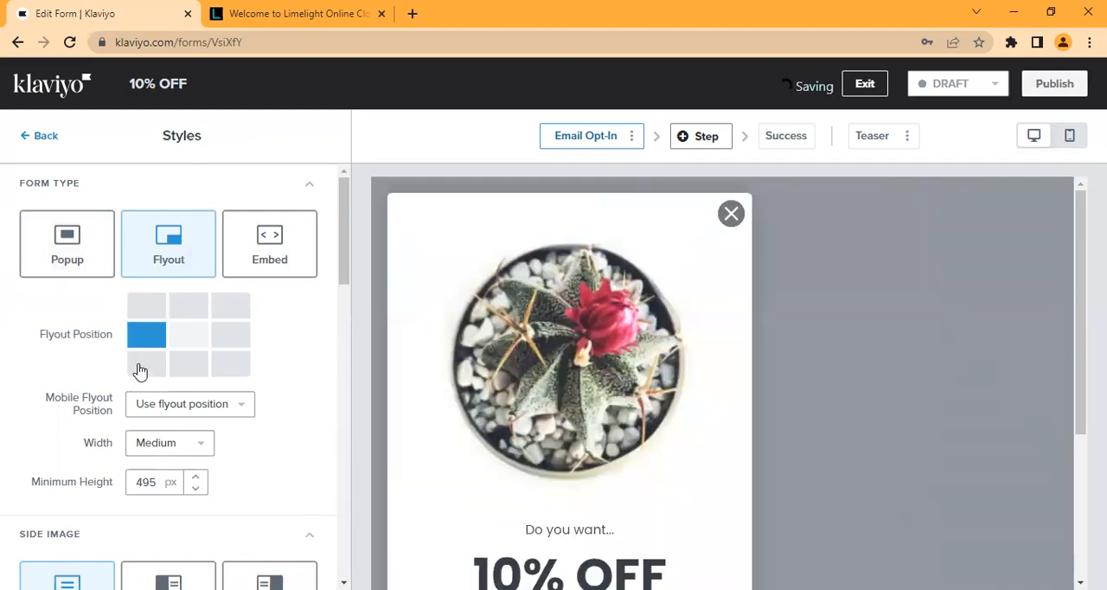
click(140, 370)
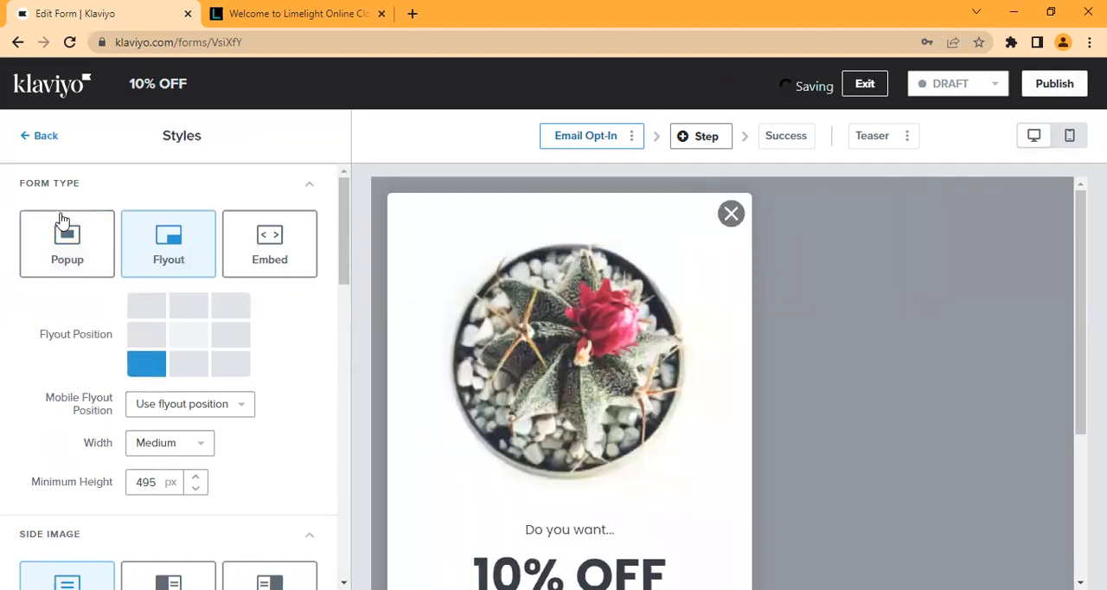
click(62, 222)
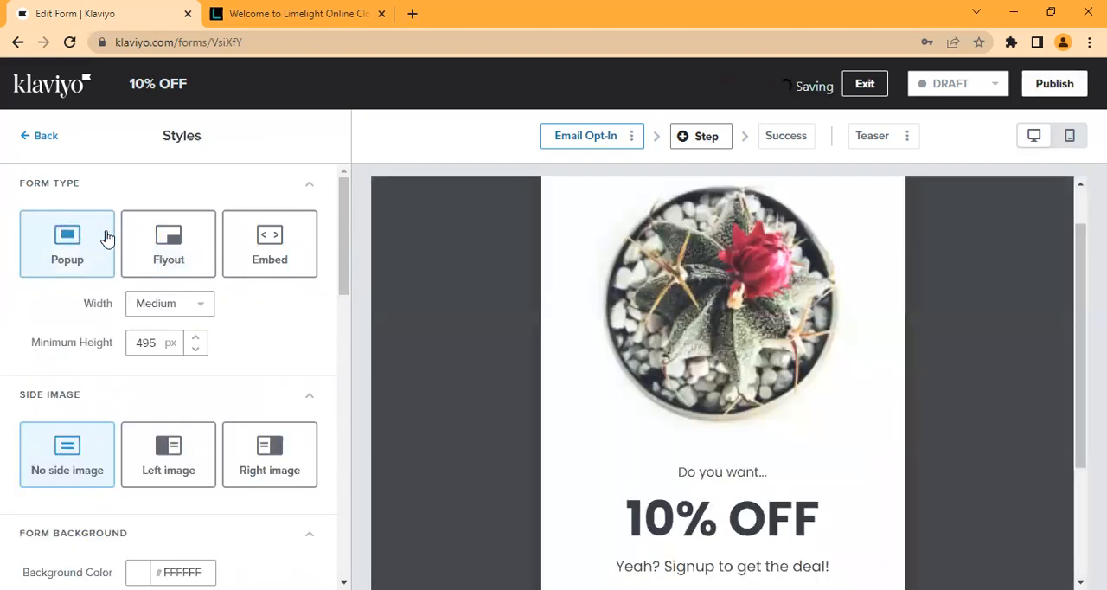
Step: Compare the Flyout and Popup form types once more and set the form type to Embed
click(171, 244)
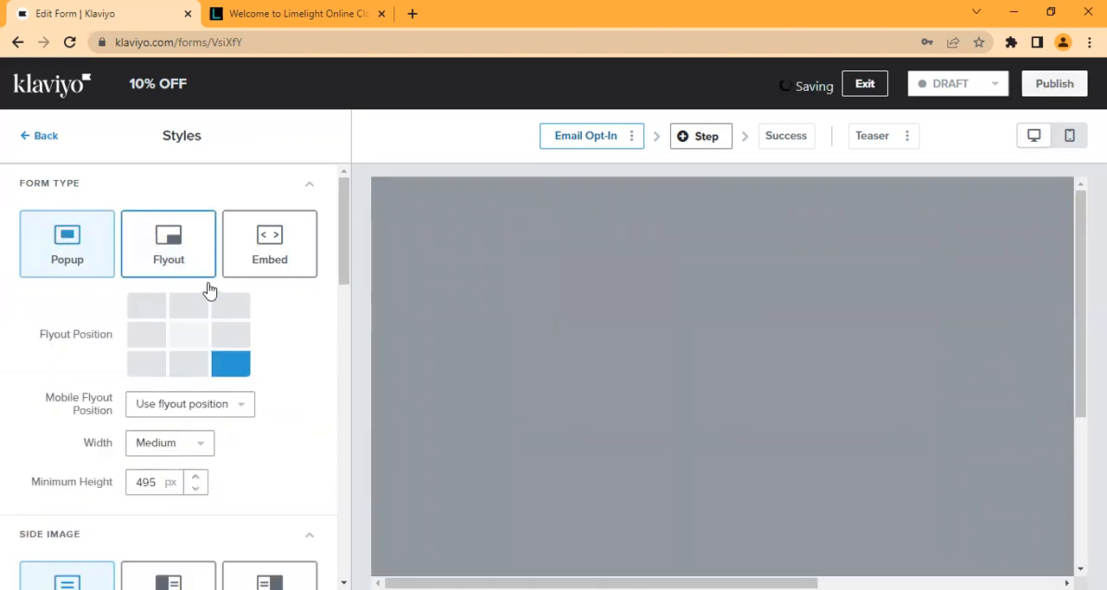
click(74, 264)
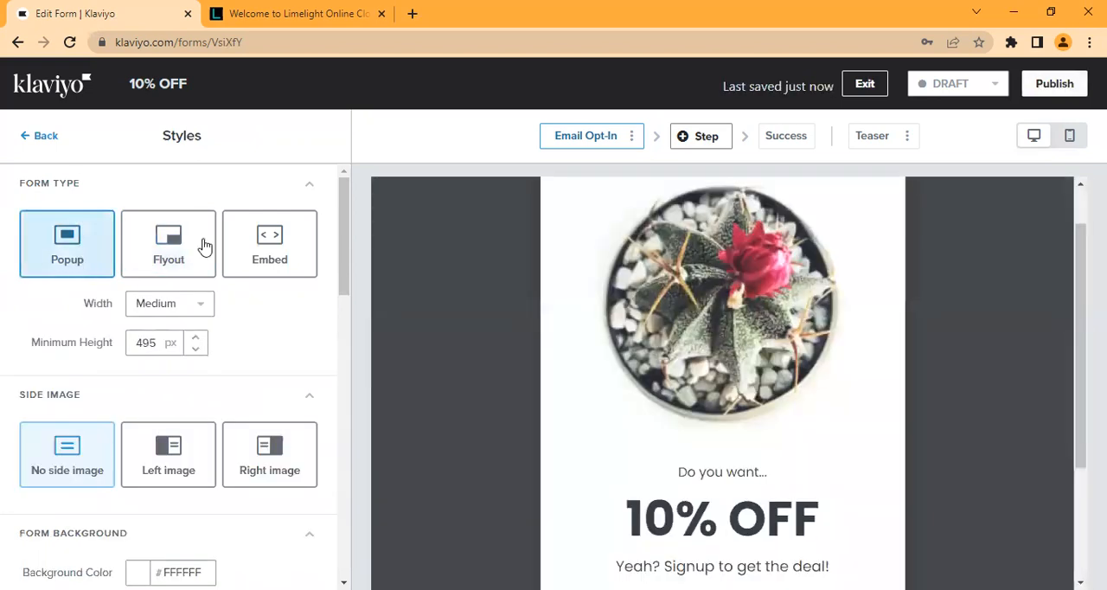
click(288, 258)
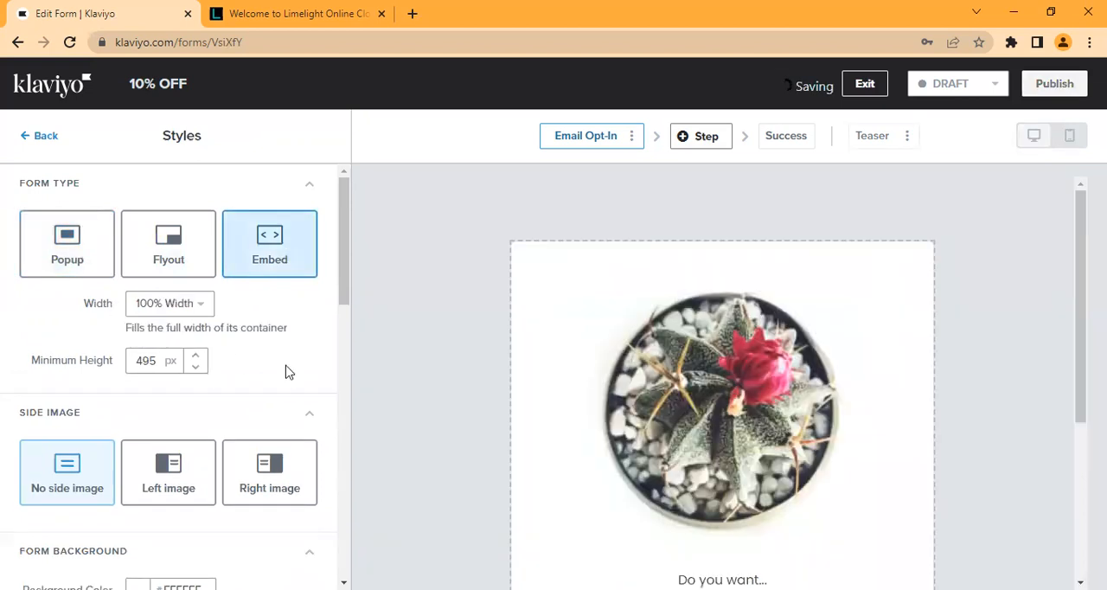